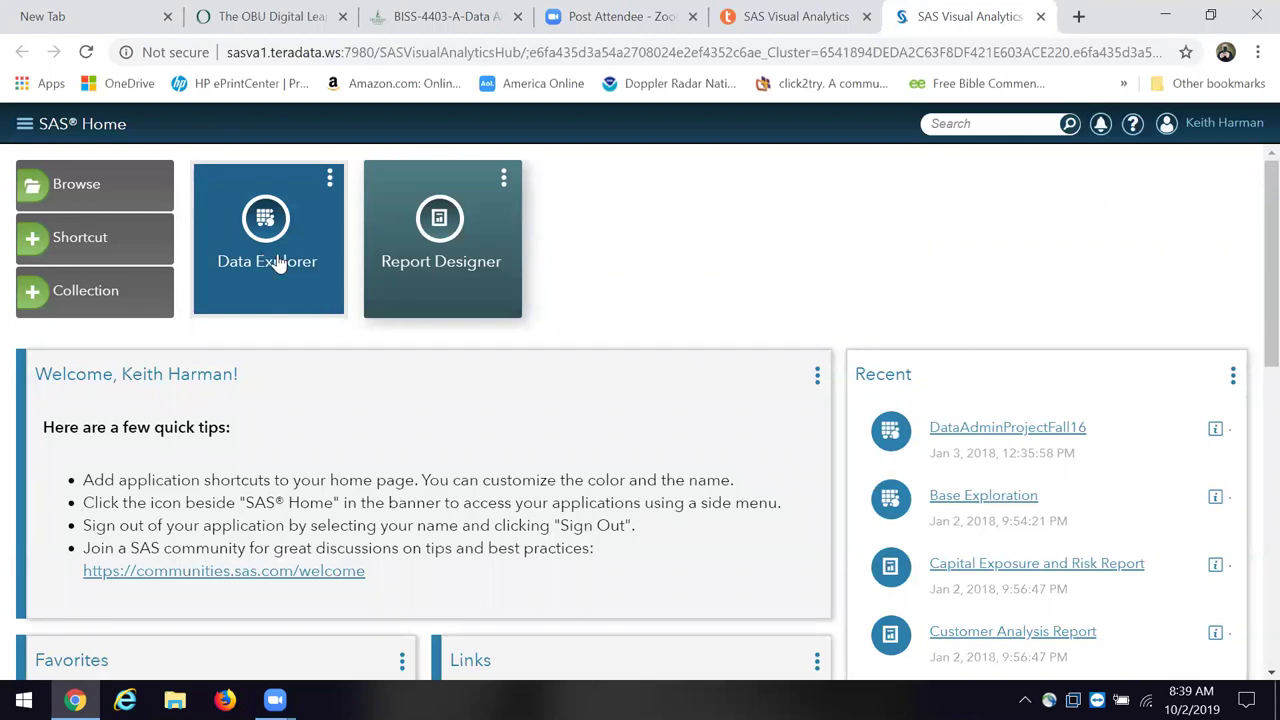
Open Base Exploration from the recent items on SAS Home and allow the site to run Flash.
{"action": "scroll", "coordinate": [294, 363], "scroll_direction": "down", "scroll_amount": 2}
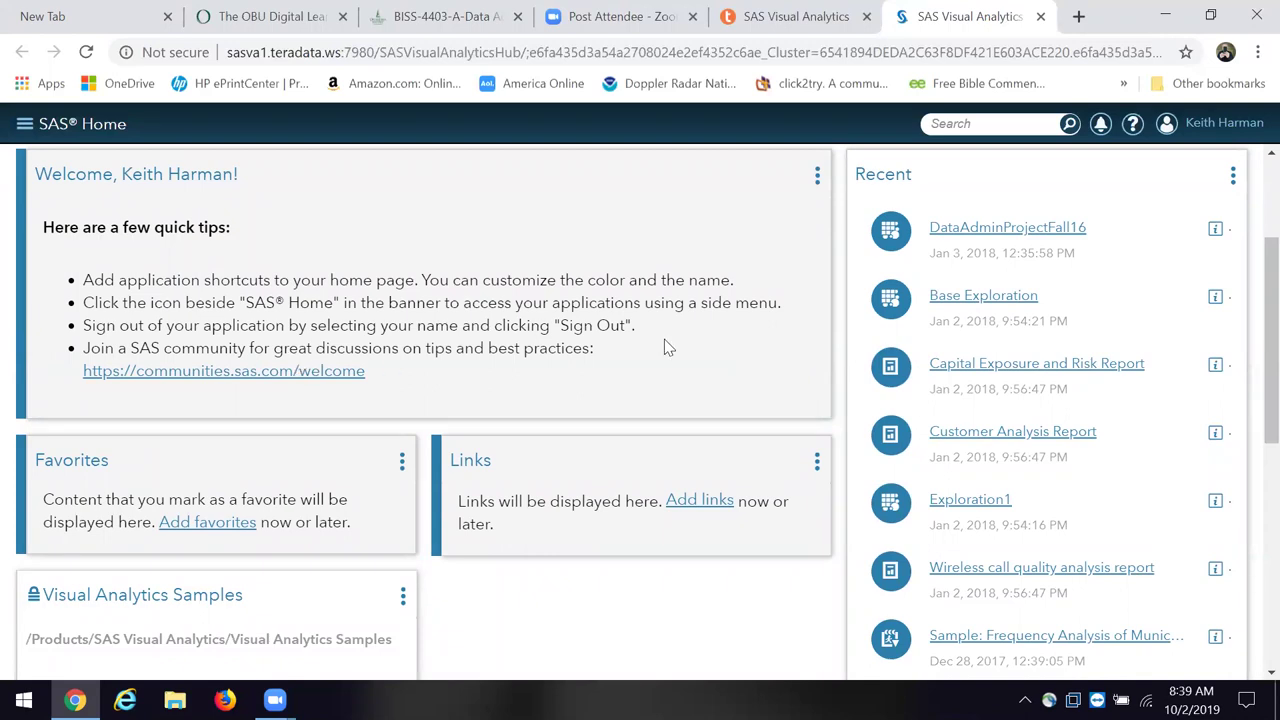
{"action": "left_click", "coordinate": [1008, 297]}
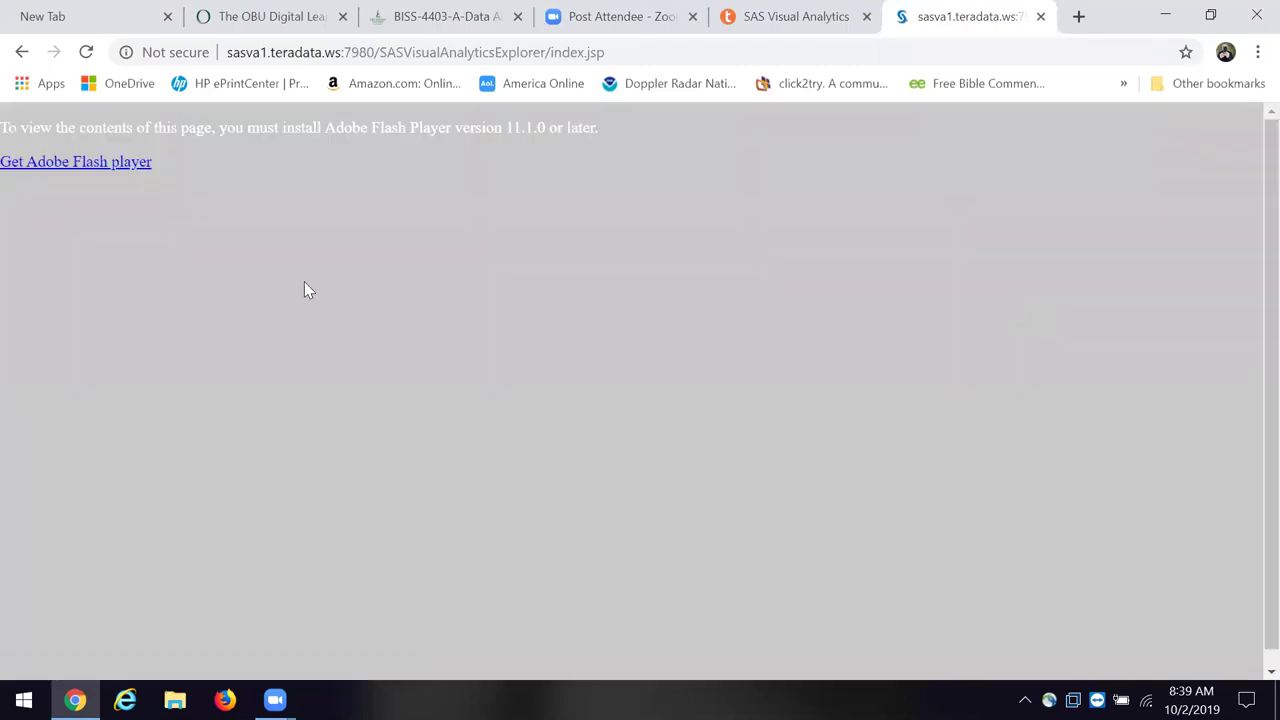
{"action": "left_click", "coordinate": [127, 164]}
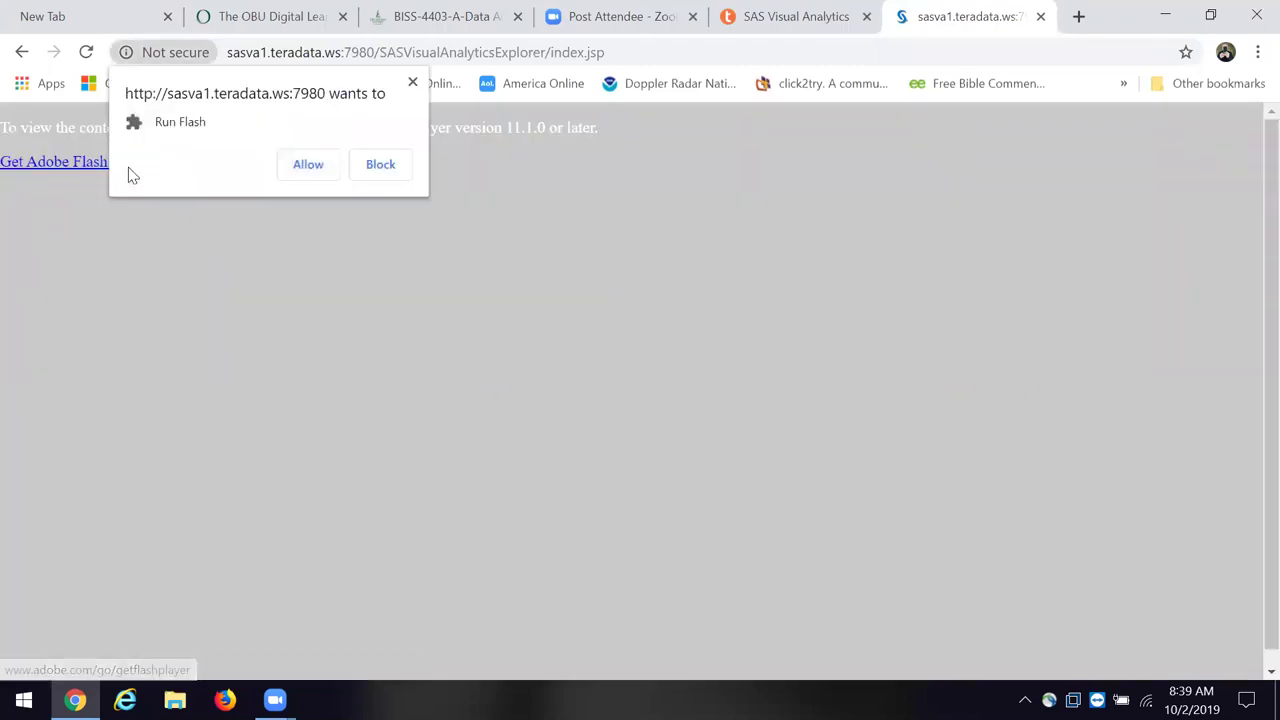
{"action": "left_click", "coordinate": [311, 166]}
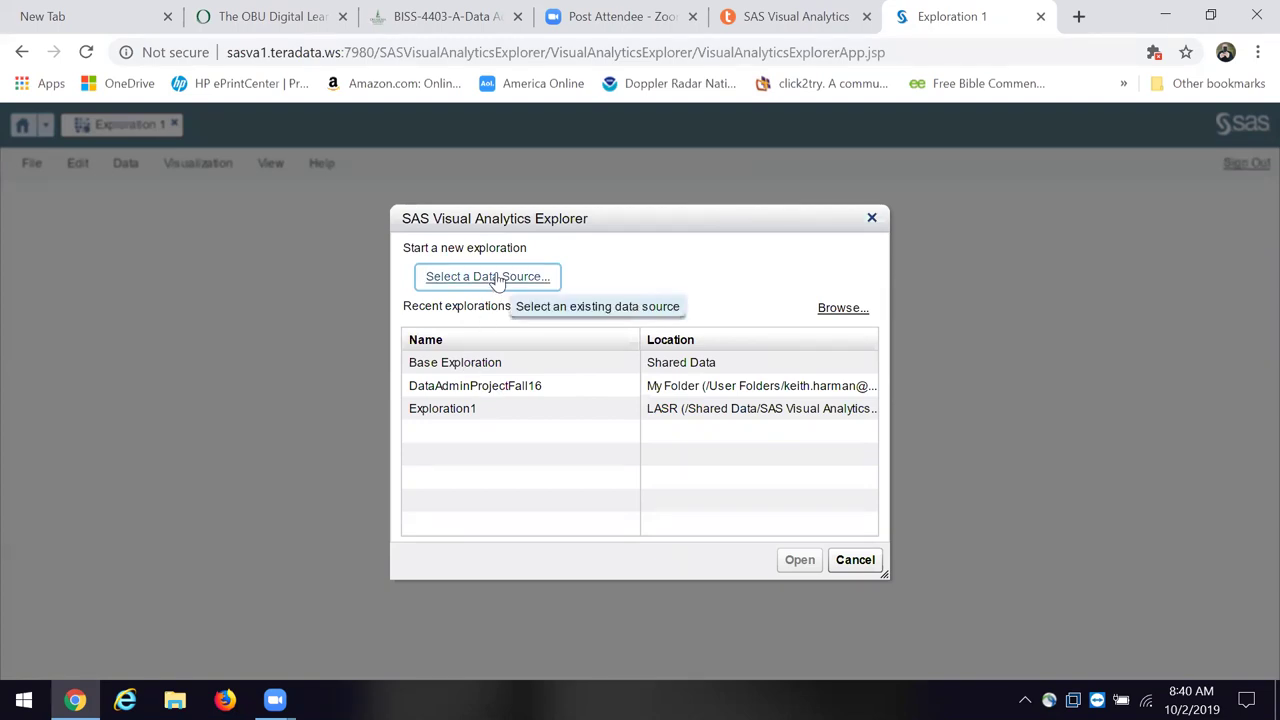
Browse the existing explorations and look into the Banking folder under Industry Samples.
{"action": "left_click", "coordinate": [843, 308]}
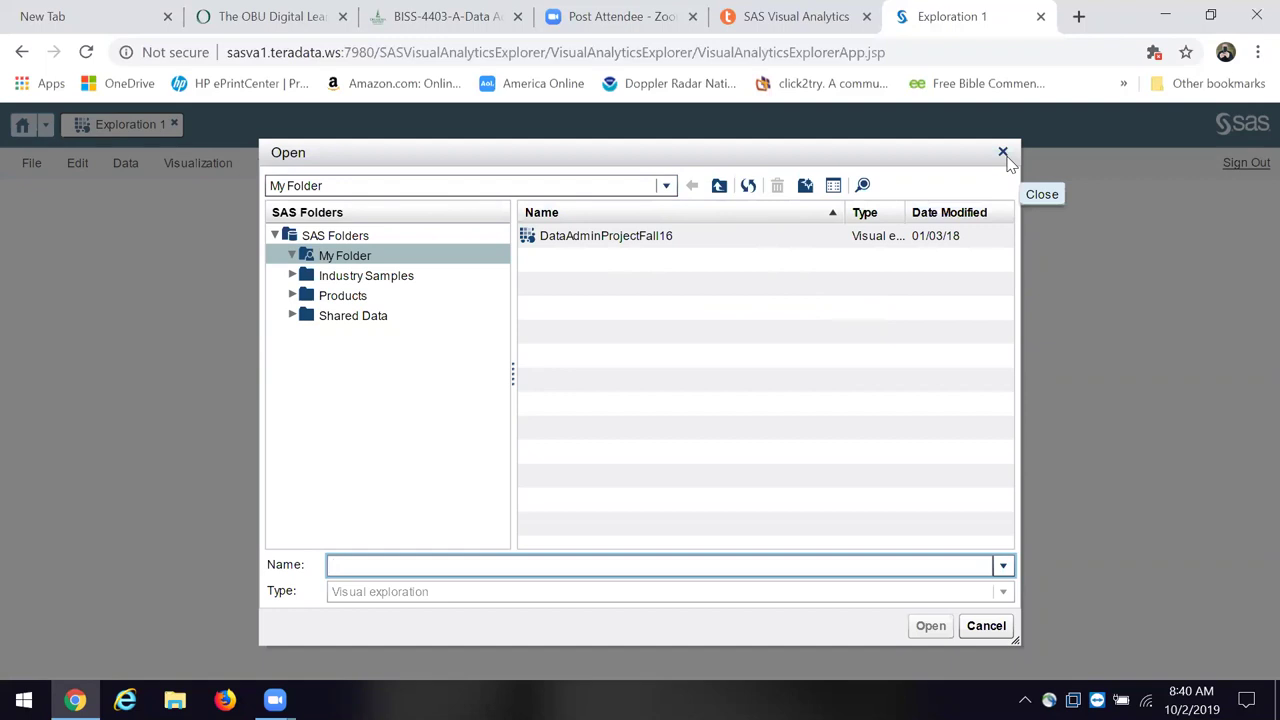
{"action": "left_click", "coordinate": [1004, 566]}
{"action": "left_click", "coordinate": [1016, 568]}
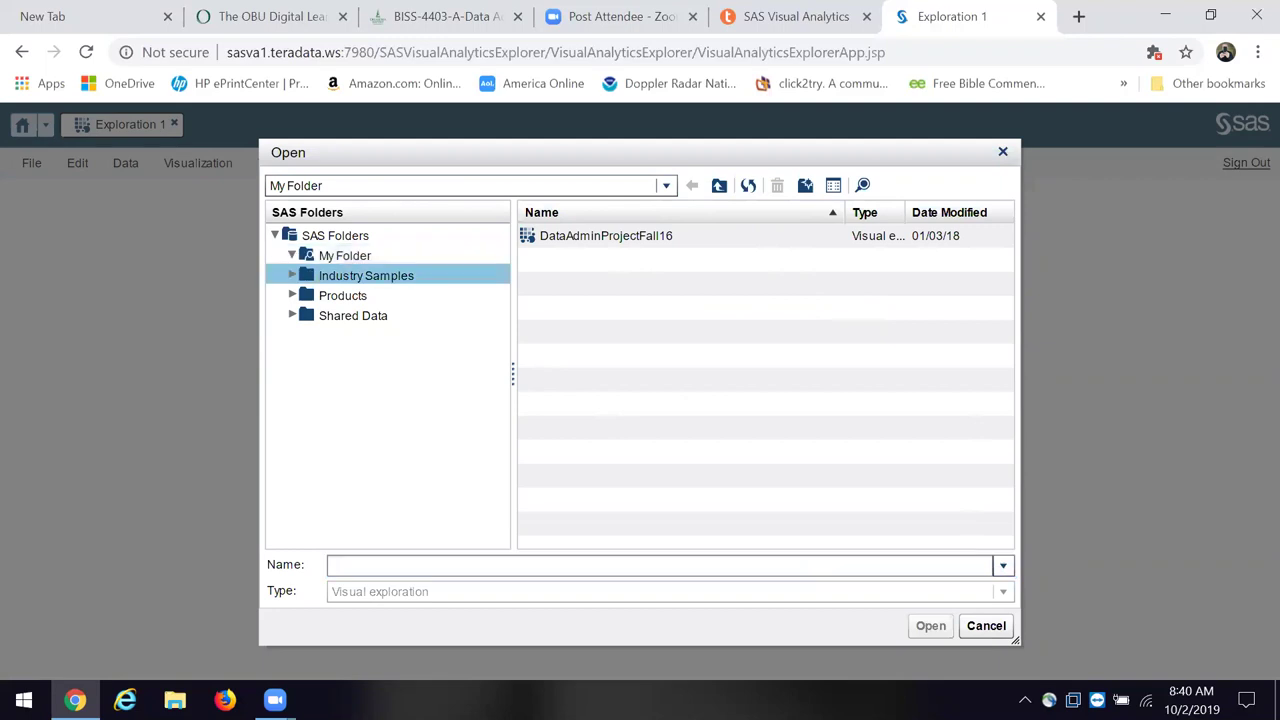
{"action": "left_click", "coordinate": [381, 278]}
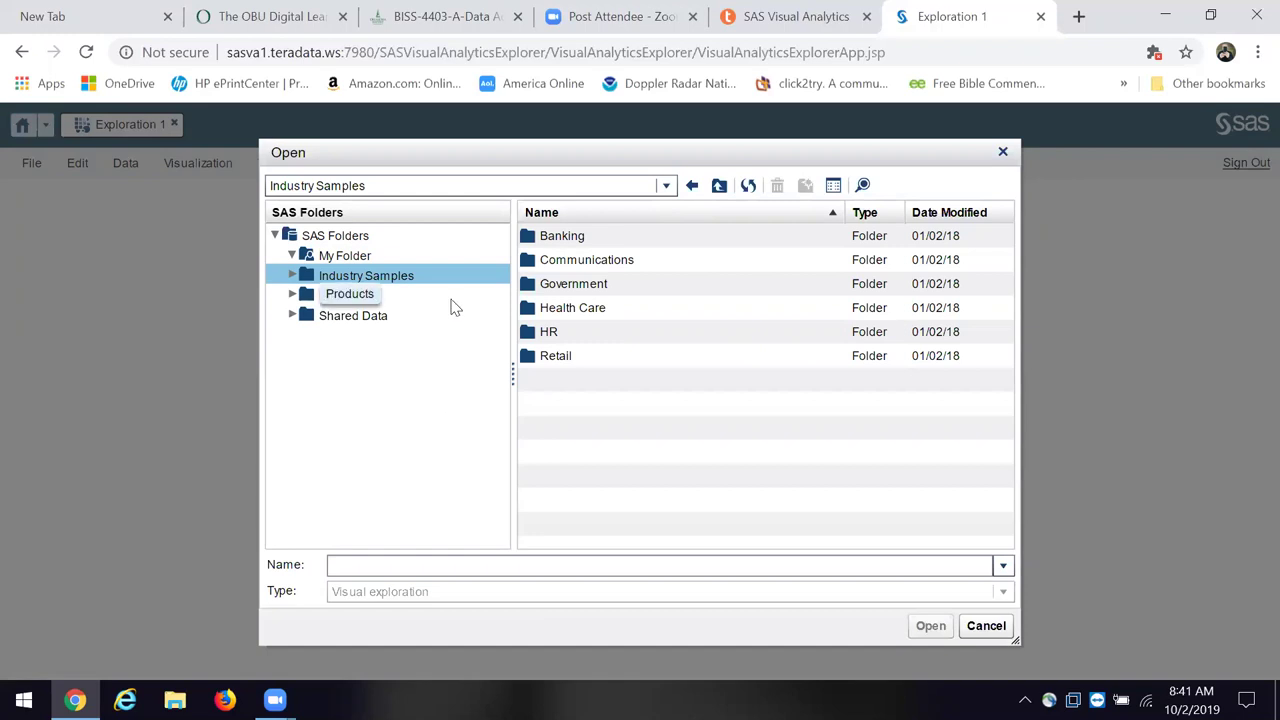
{"action": "left_click", "coordinate": [566, 240]}
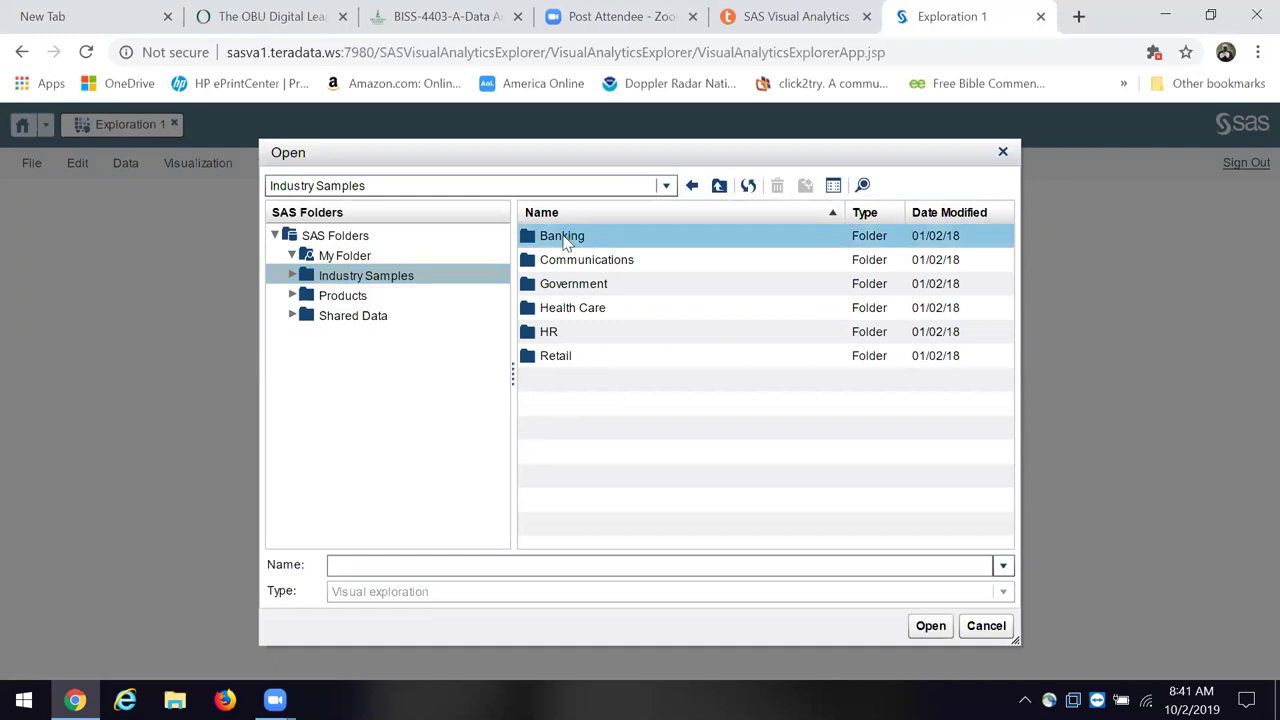
{"action": "left_click", "coordinate": [930, 628]}
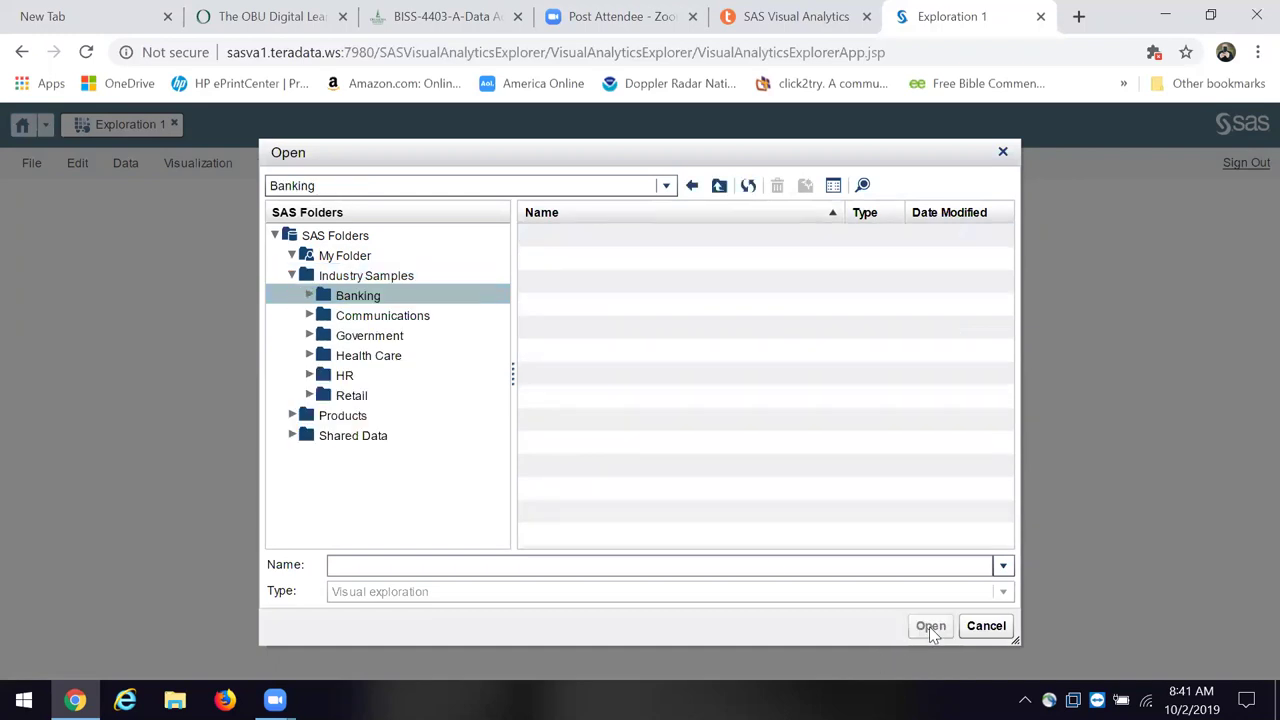
{"action": "left_click", "coordinate": [338, 300]}
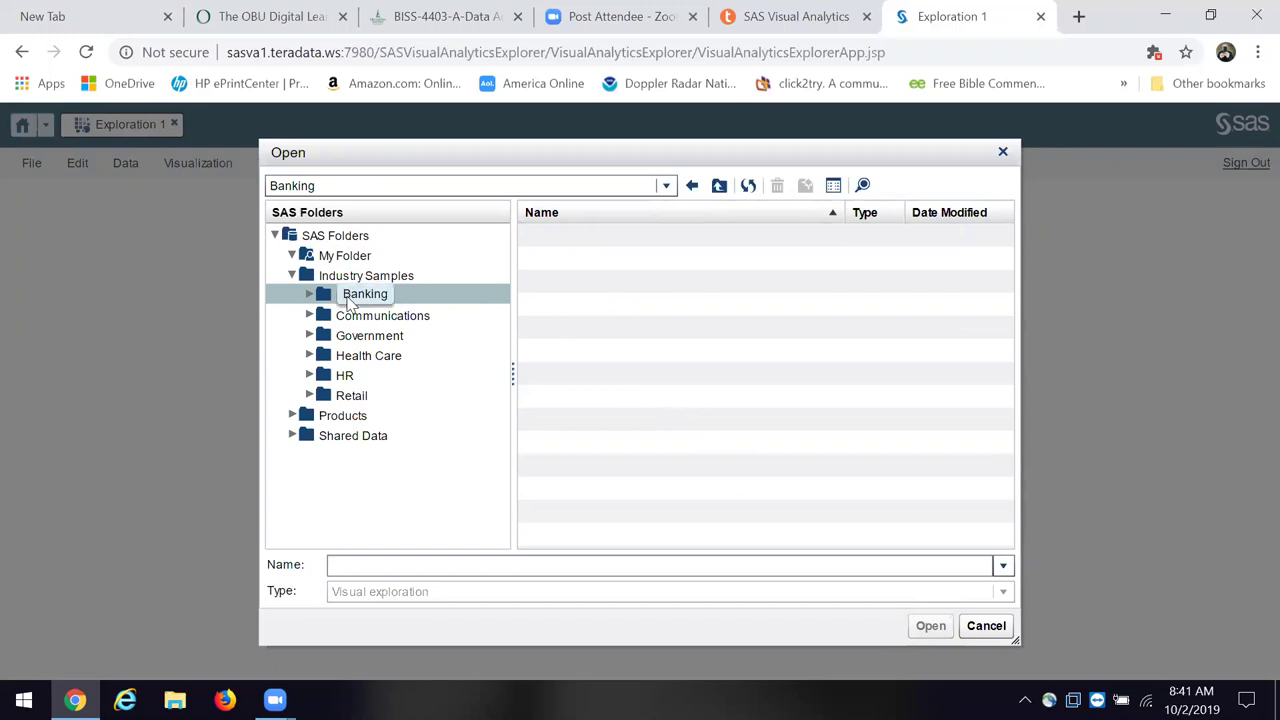
{"action": "left_click", "coordinate": [926, 627]}
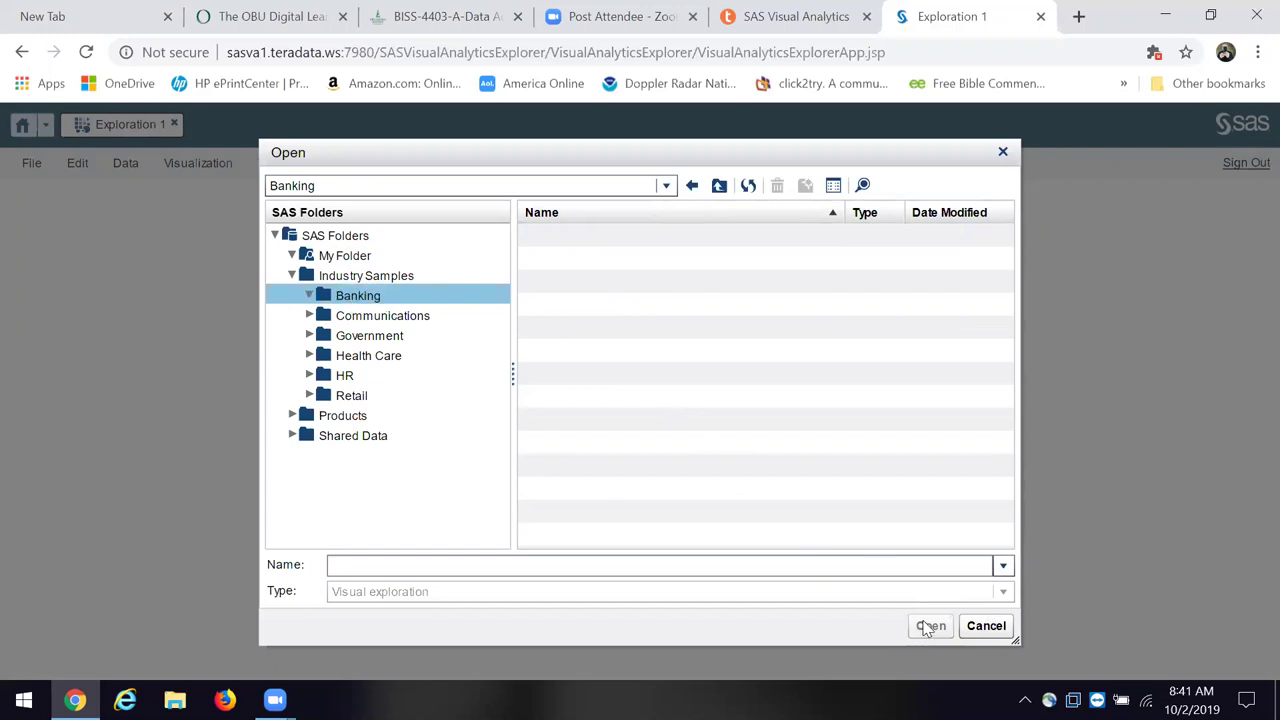
Check the Communications, Retail, Products and Shared Data > Healthcare folders for explorations, and cancel without opening one.
{"action": "left_click", "coordinate": [399, 320]}
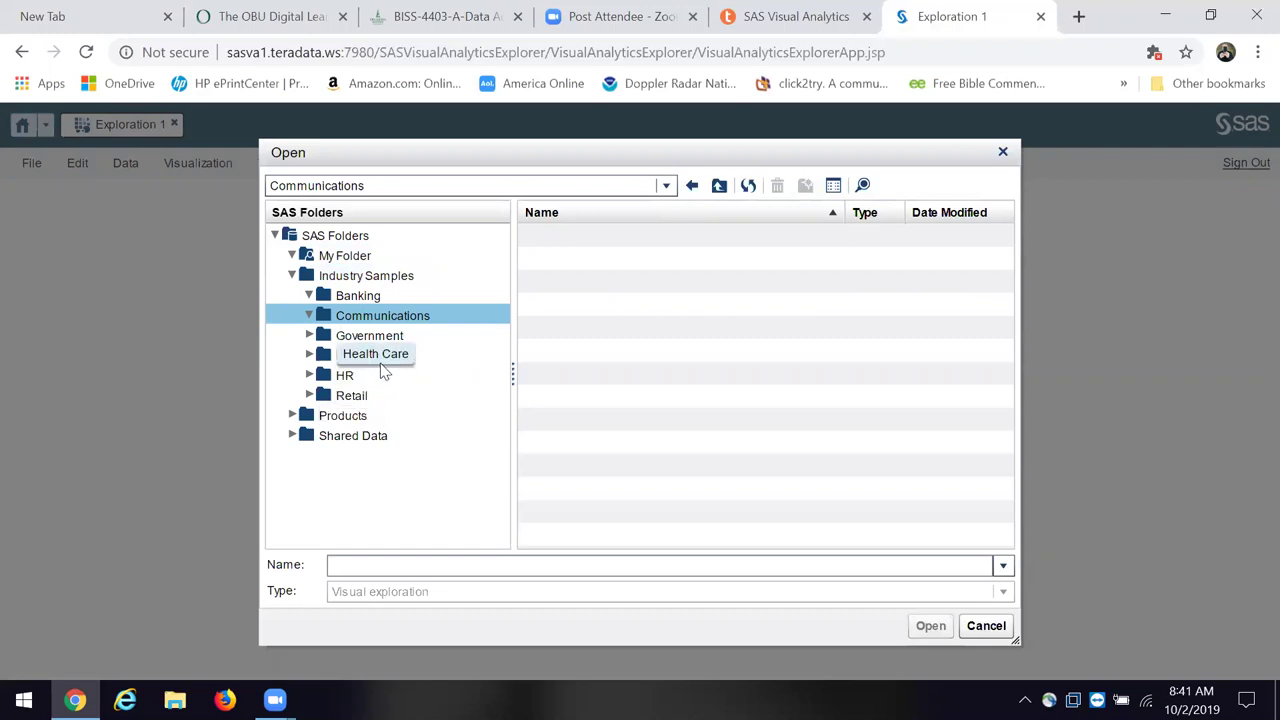
{"action": "left_click", "coordinate": [350, 397]}
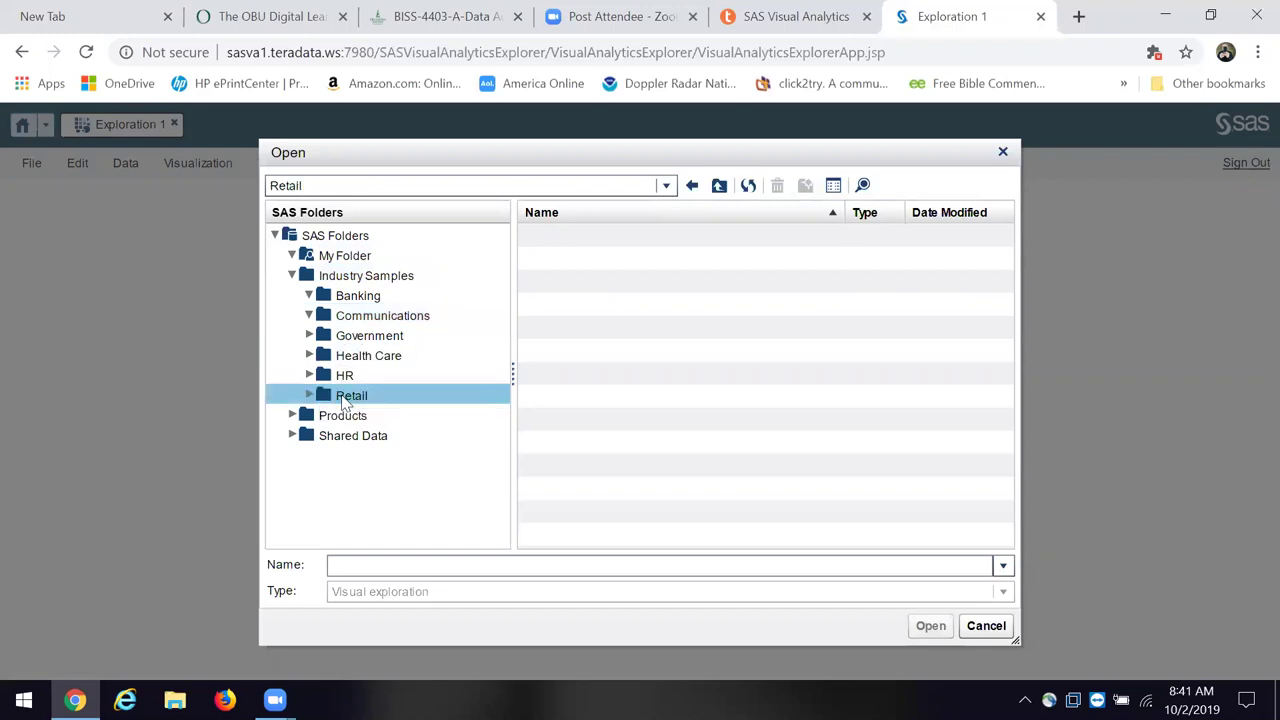
{"action": "left_click", "coordinate": [352, 418]}
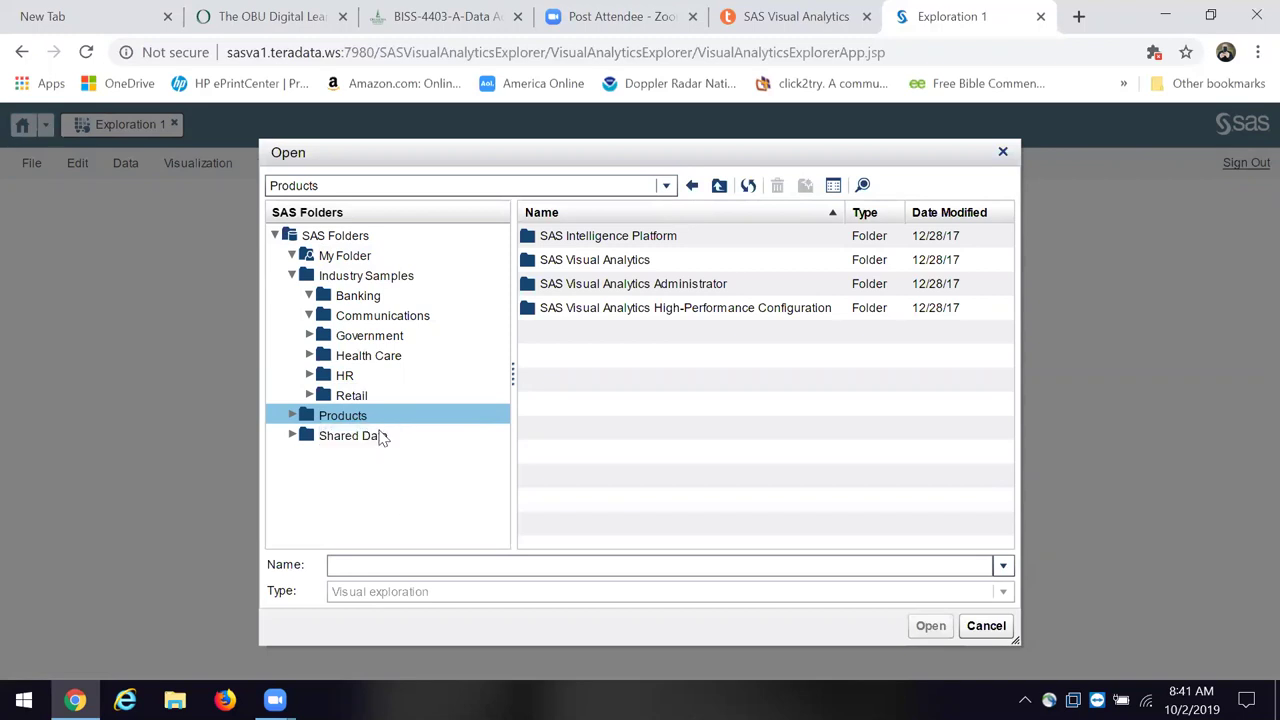
{"action": "left_click", "coordinate": [379, 440]}
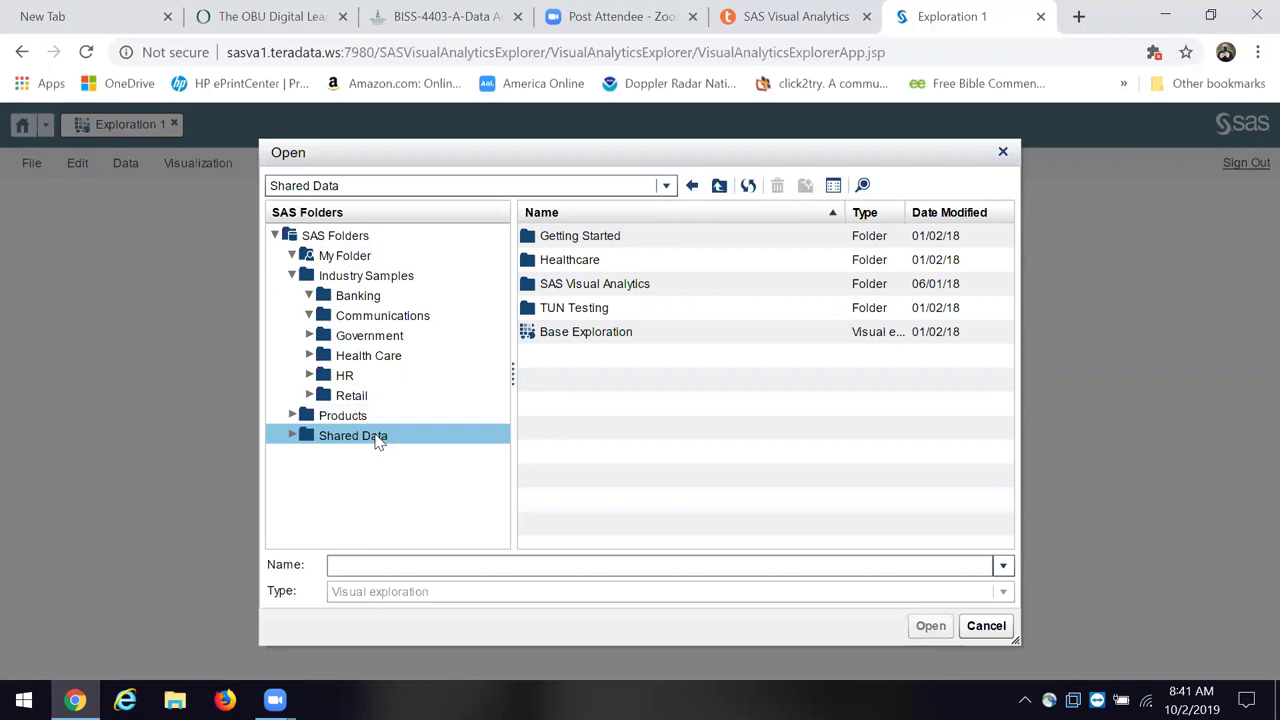
{"action": "double_click", "coordinate": [573, 259]}
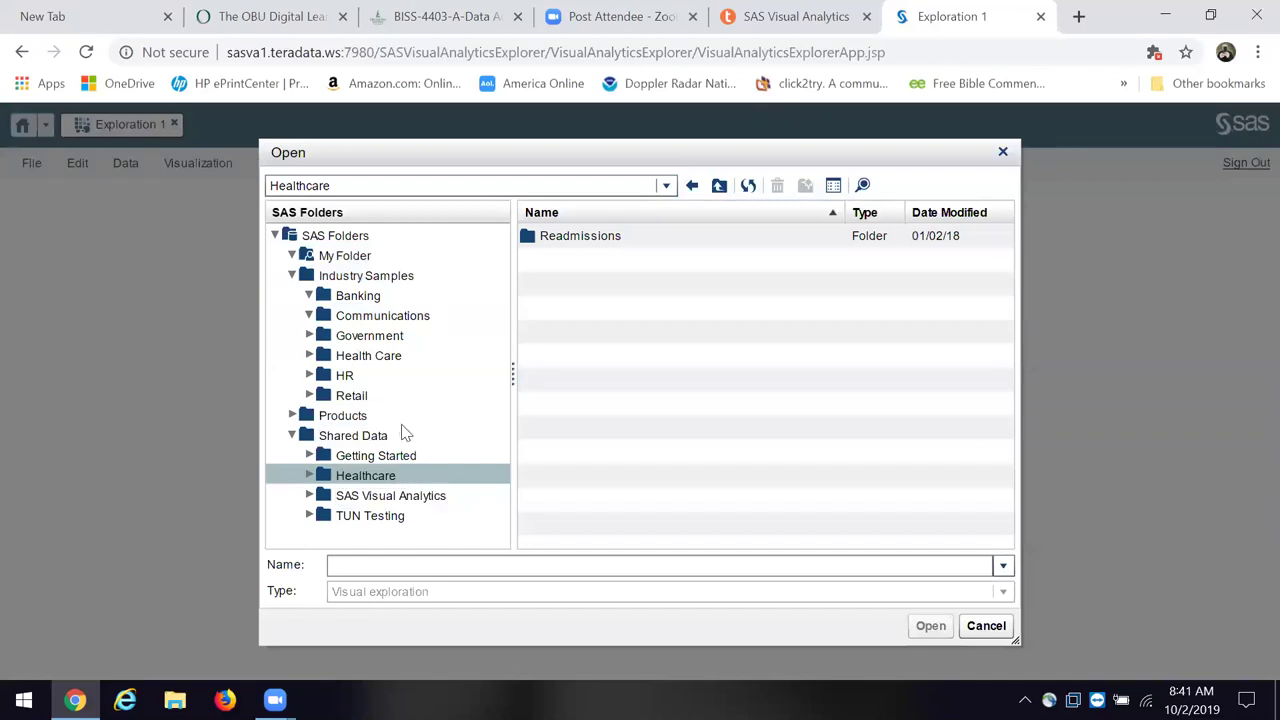
{"action": "left_click", "coordinate": [986, 626]}
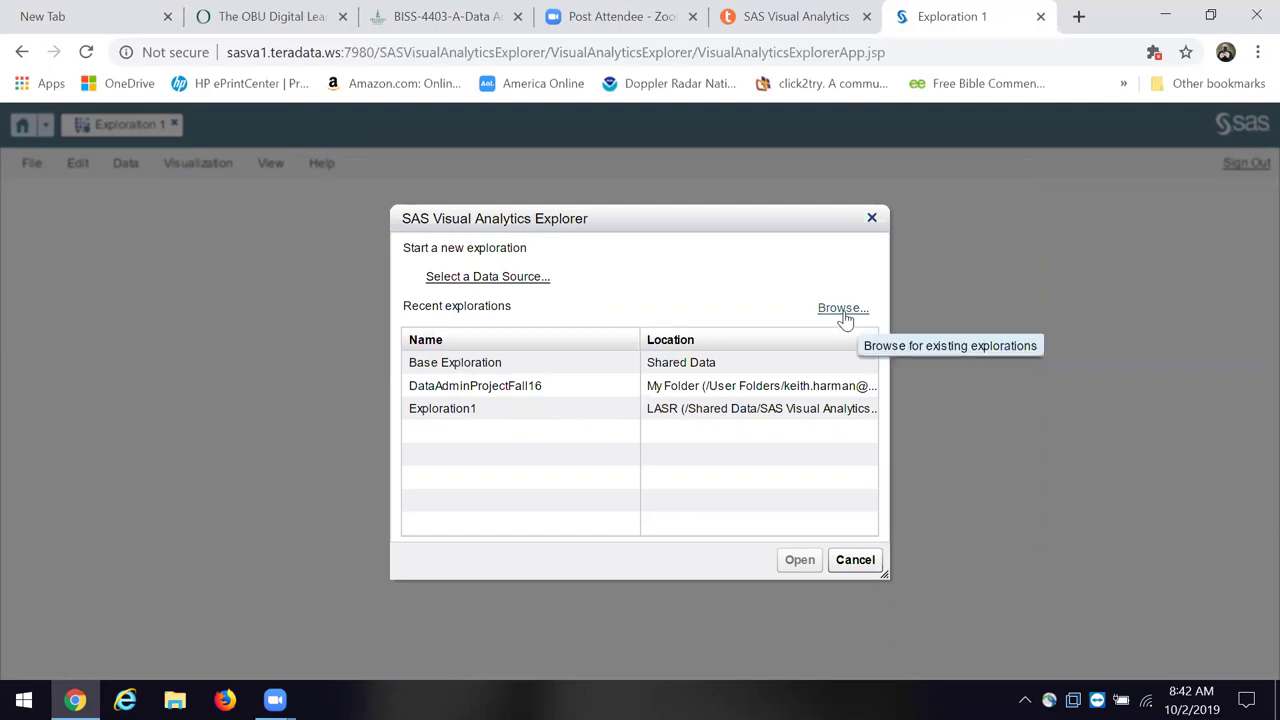
Start a new exploration with INSIGHT_TOY_DEMO as the data source.
{"action": "left_click", "coordinate": [449, 276]}
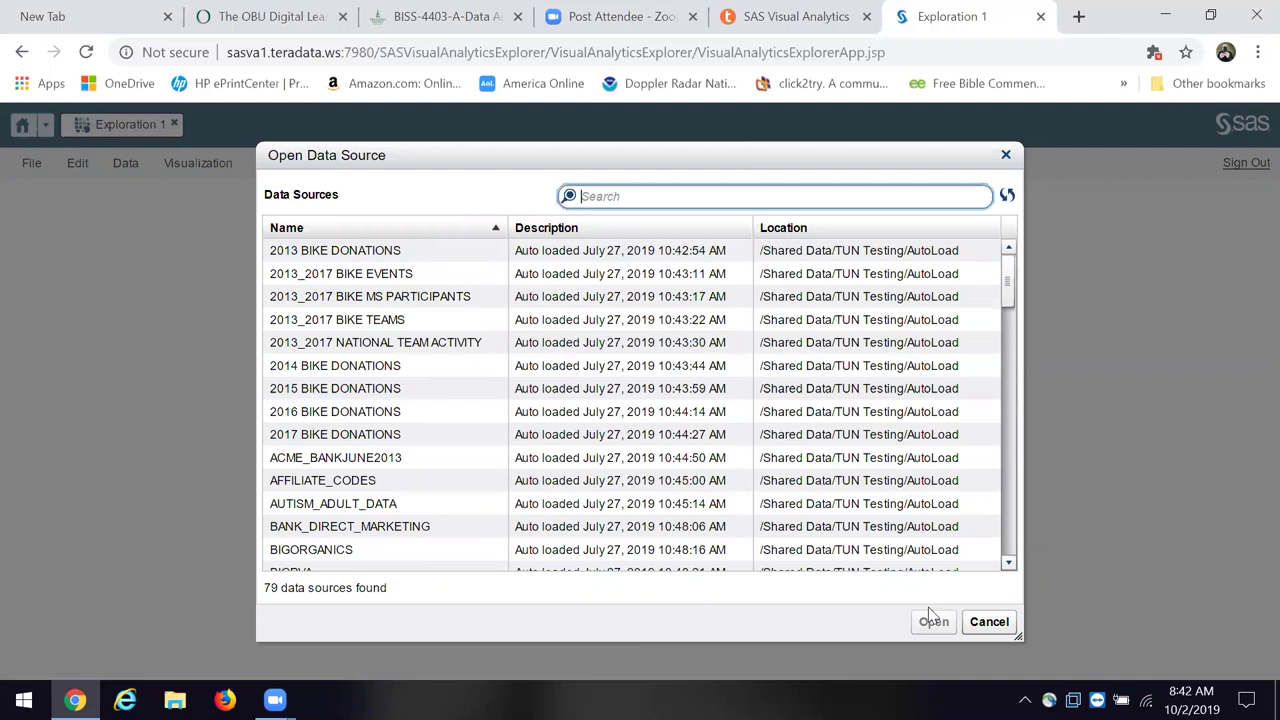
{"action": "left_click", "coordinate": [988, 621]}
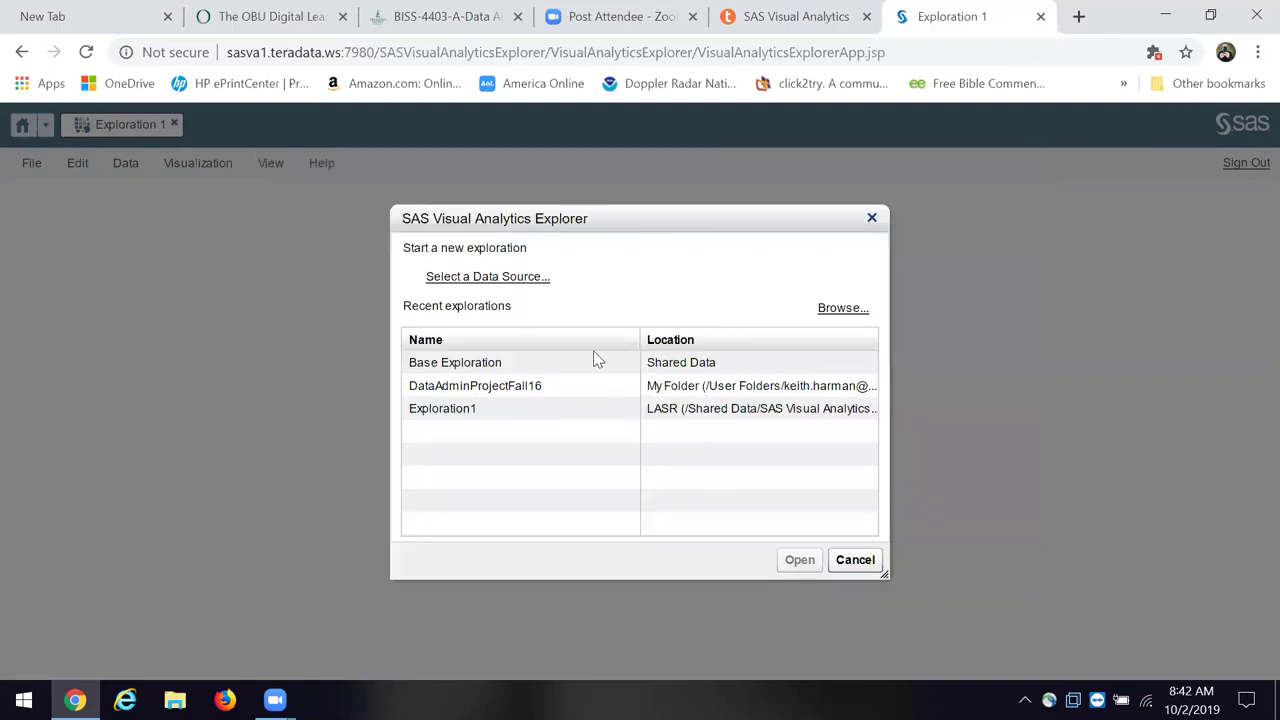
{"action": "left_click", "coordinate": [510, 280]}
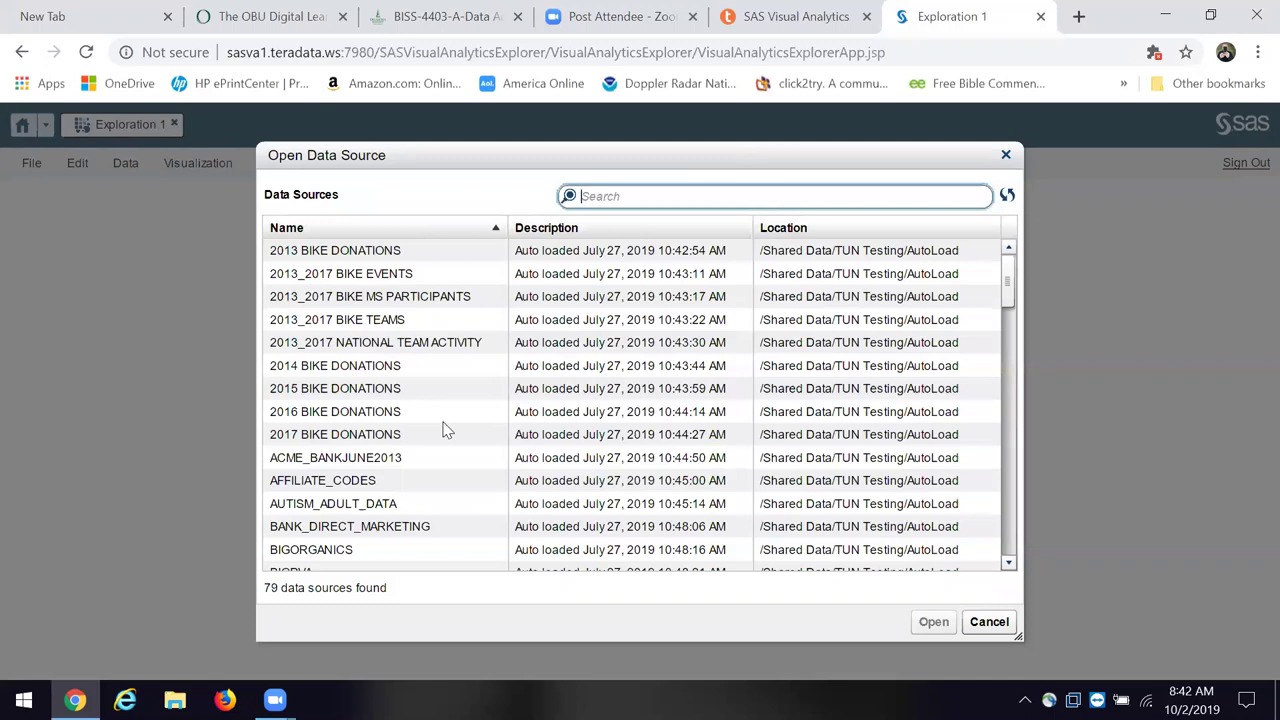
{"action": "scroll", "coordinate": [447, 430], "scroll_direction": "down", "scroll_amount": 8}
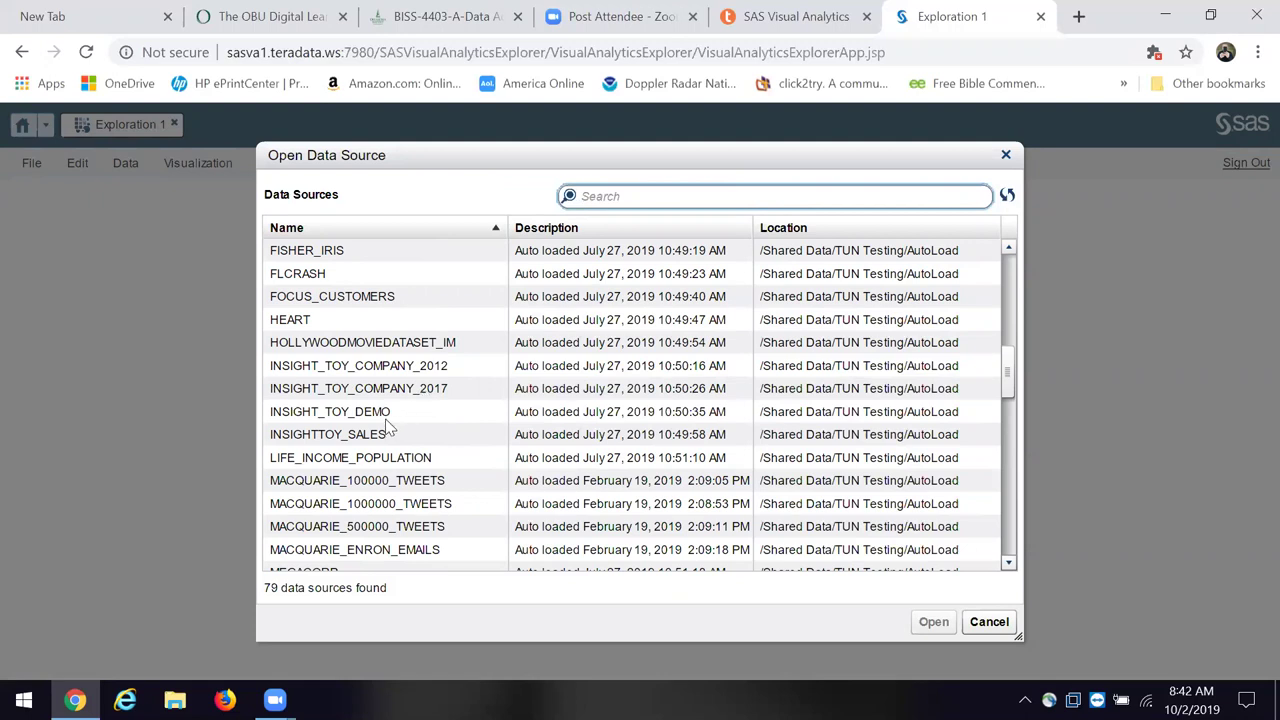
{"action": "left_click", "coordinate": [319, 415]}
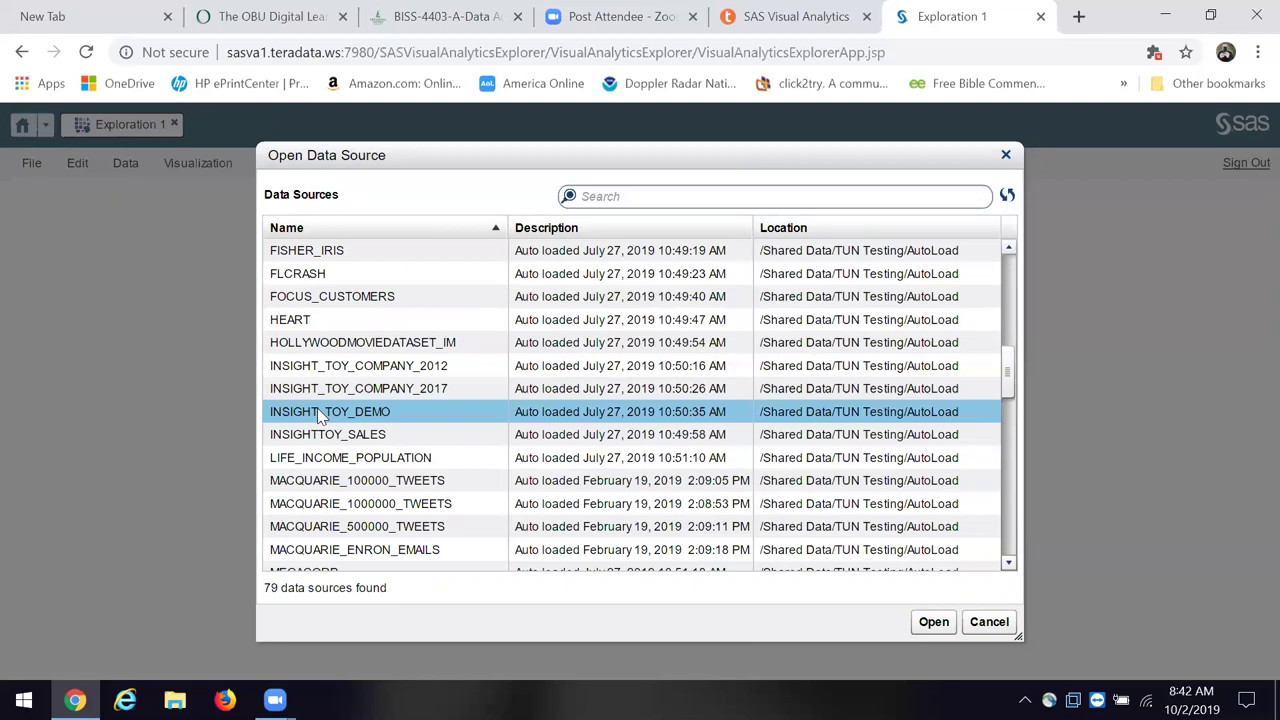
{"action": "left_click", "coordinate": [934, 622]}
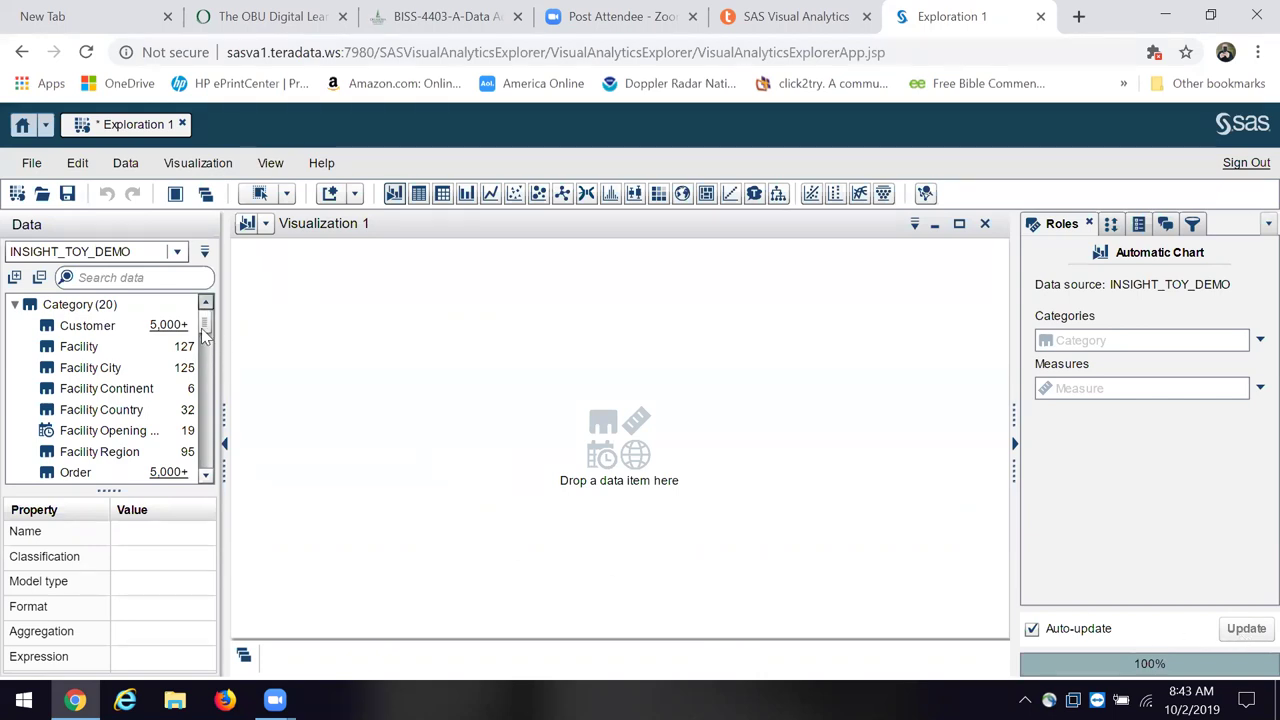
Look through the INSIGHT_TOY_DEMO data items and close the exploration without saving changes.
{"action": "scroll", "coordinate": [201, 350], "scroll_direction": "down", "scroll_amount": 5}
{"action": "scroll", "coordinate": [199, 335], "scroll_direction": "up", "scroll_amount": 5}
{"action": "left_click", "coordinate": [1040, 17]}
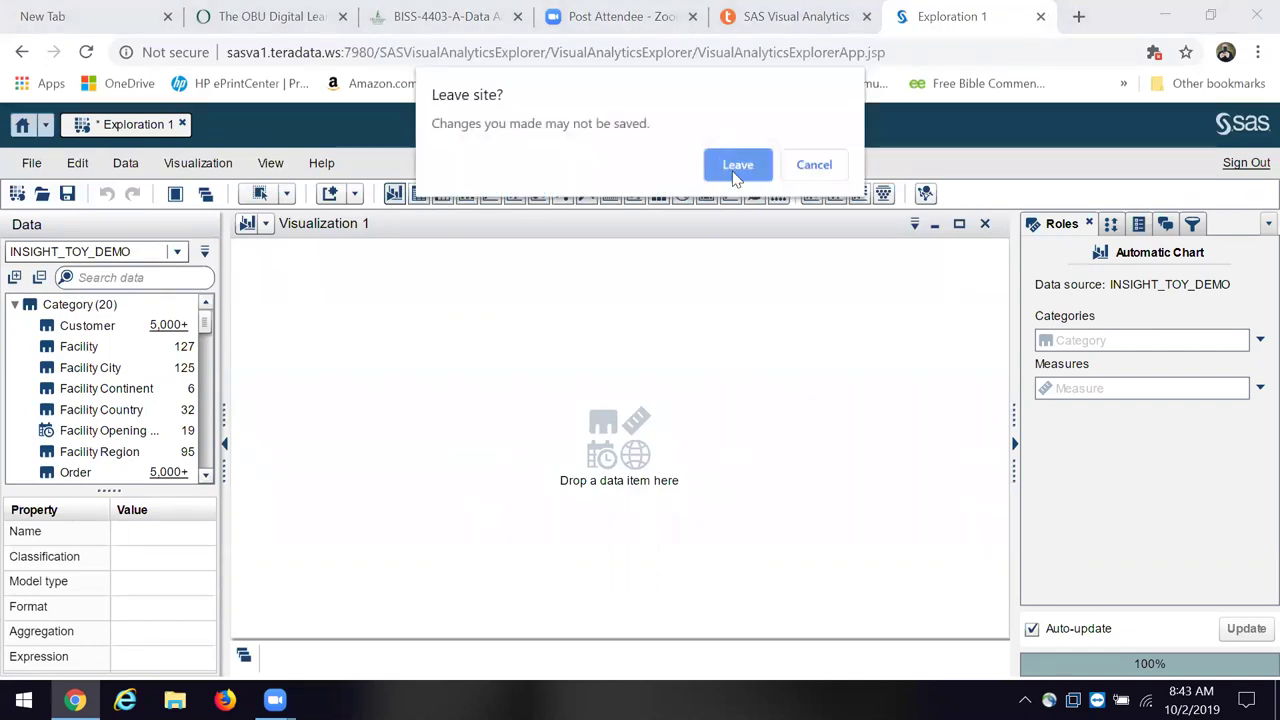
{"action": "left_click", "coordinate": [736, 176]}
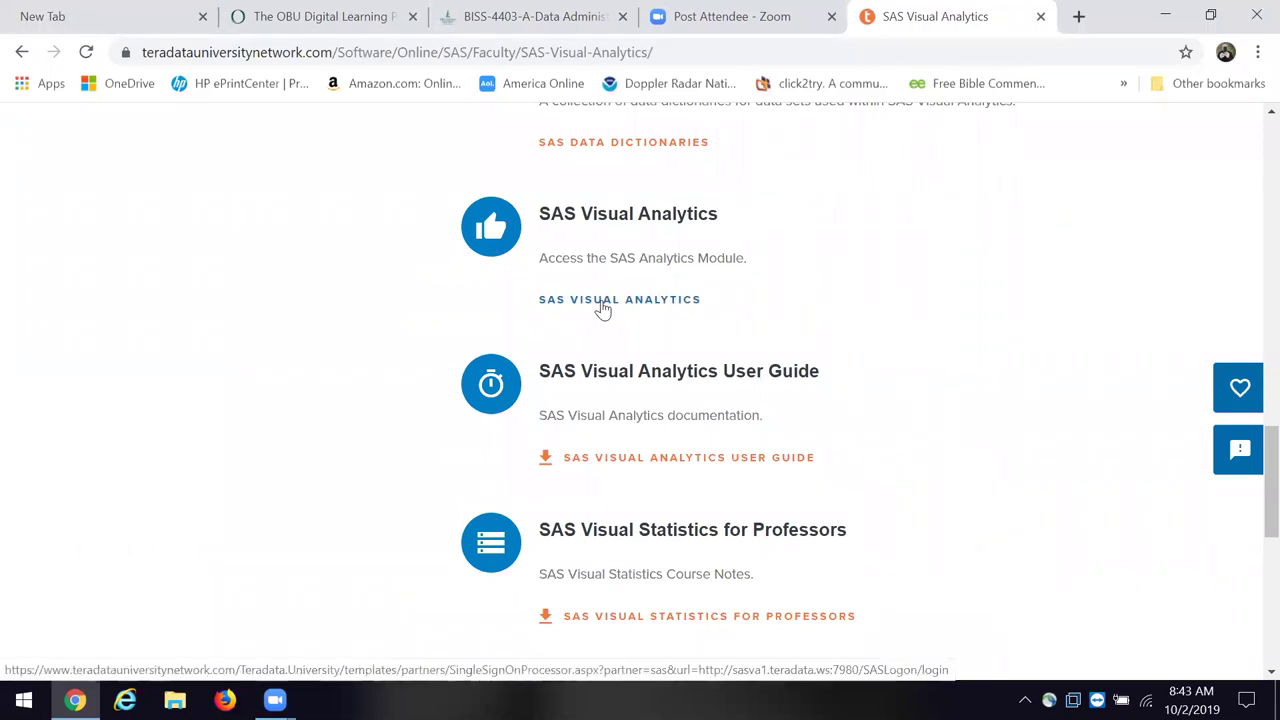
Launch SAS Visual Analytics from the Teradata University Network page and open Data Explorer.
{"action": "scroll", "coordinate": [603, 310], "scroll_direction": "up", "scroll_amount": 16}
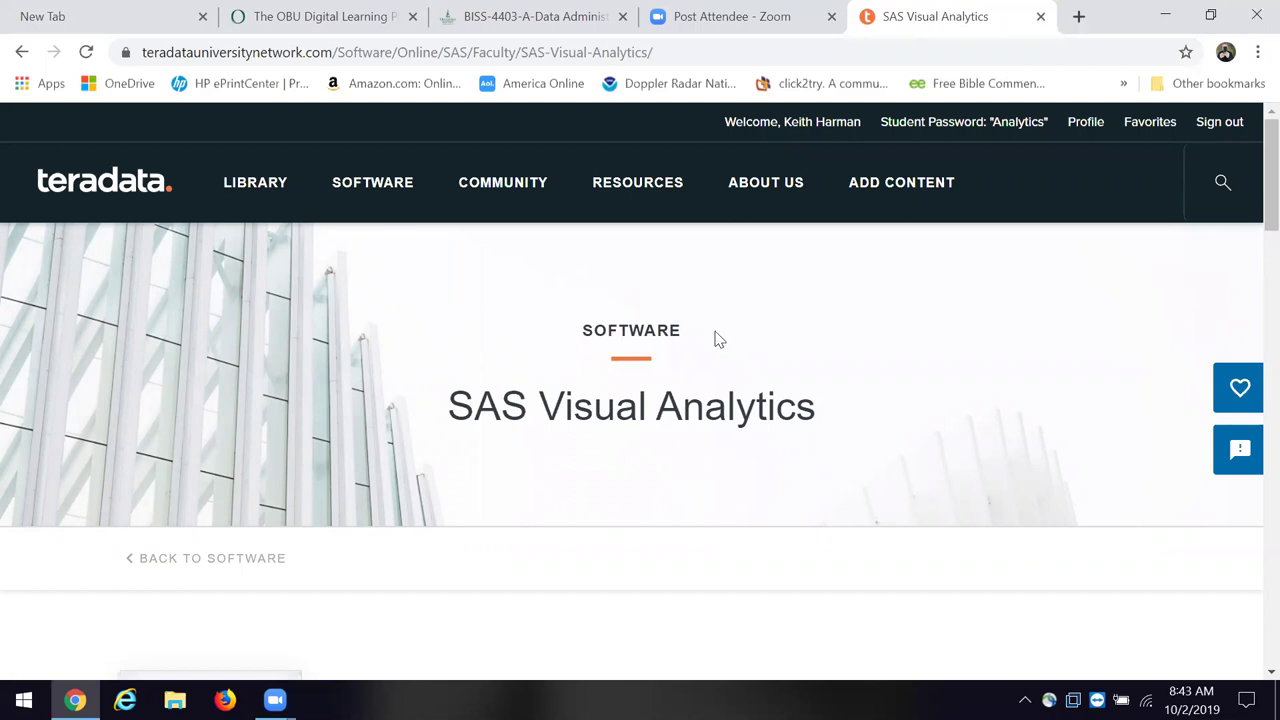
{"action": "mouse_move", "coordinate": [385, 190]}
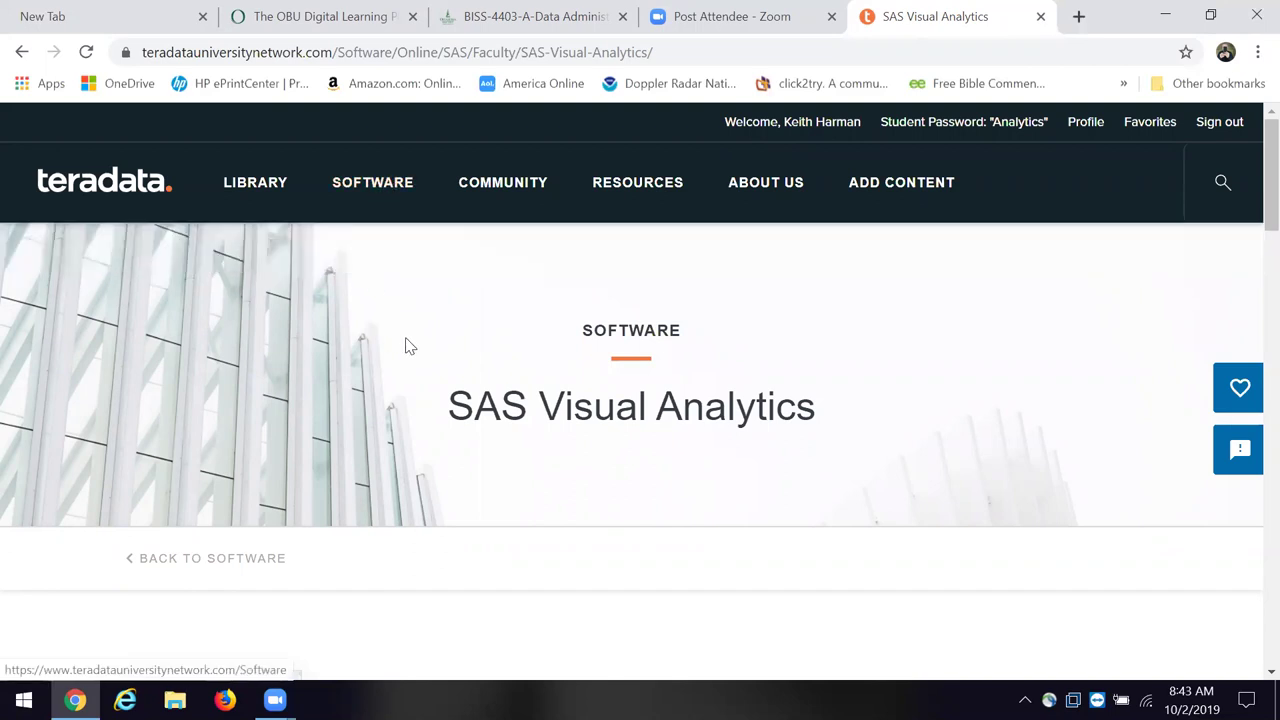
{"action": "scroll", "coordinate": [407, 345], "scroll_direction": "down", "scroll_amount": 10}
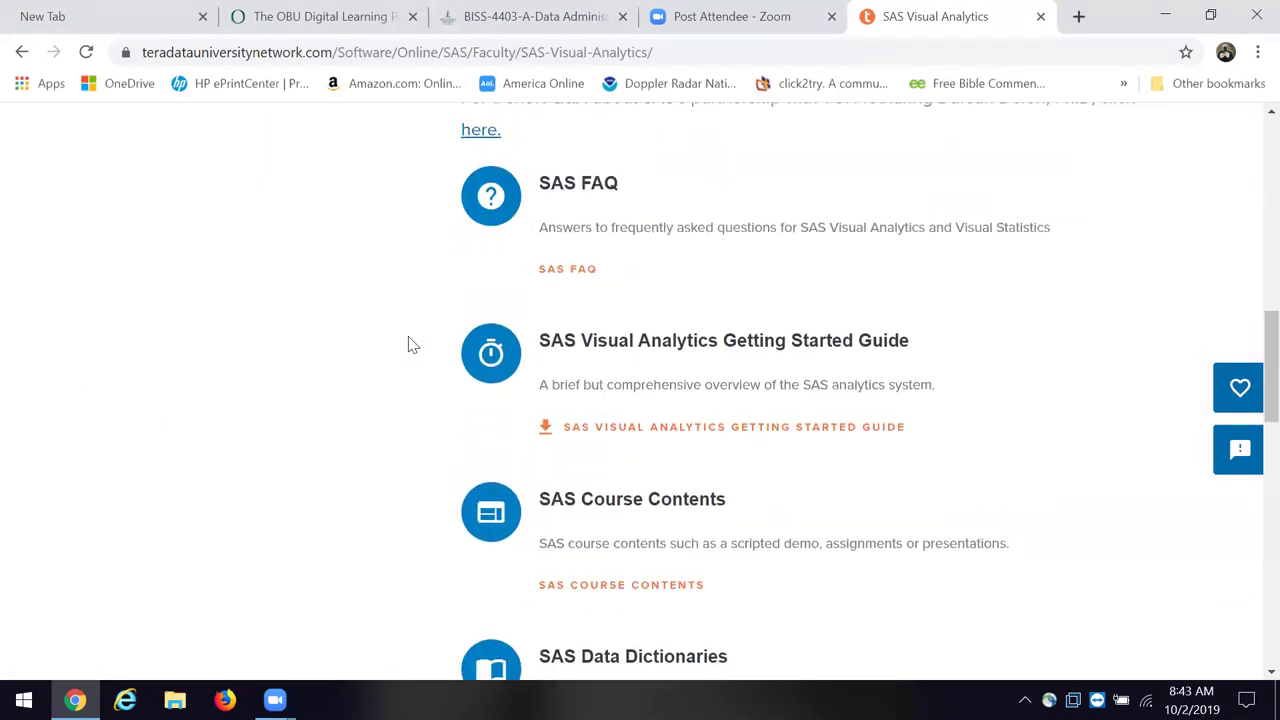
{"action": "scroll", "coordinate": [407, 345], "scroll_direction": "down", "scroll_amount": 2}
{"action": "scroll", "coordinate": [407, 345], "scroll_direction": "down", "scroll_amount": 2}
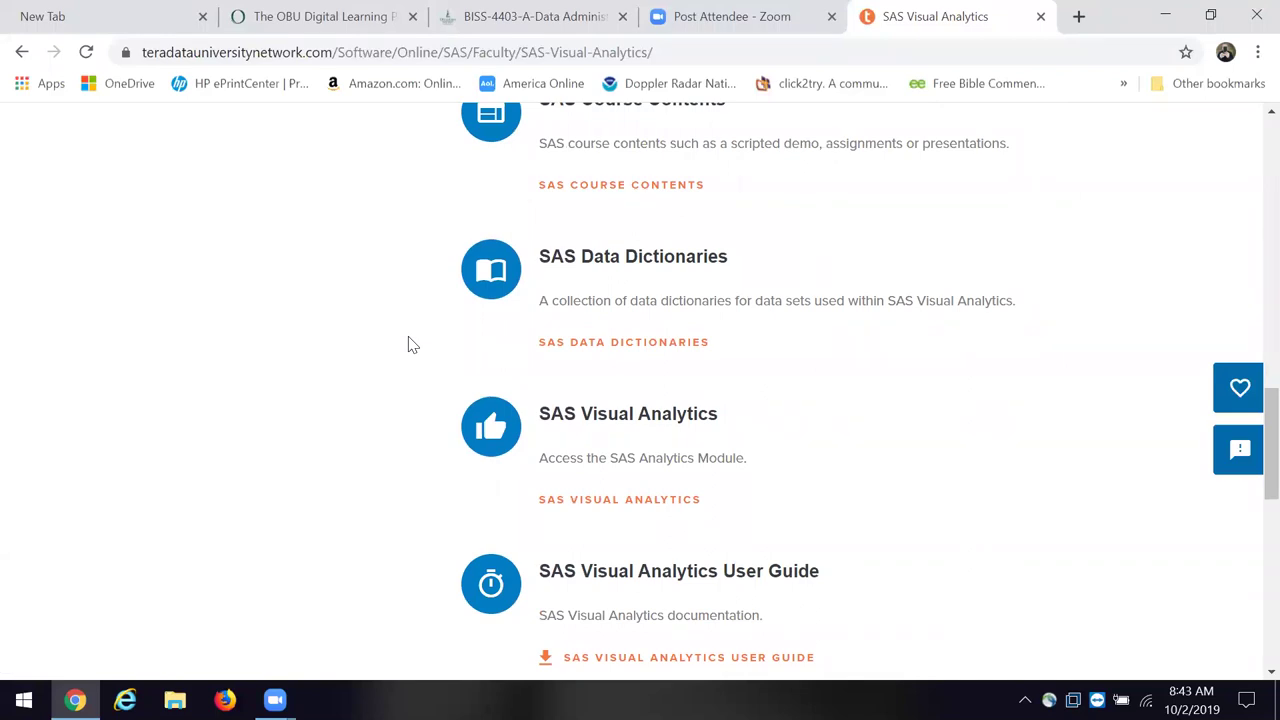
{"action": "scroll", "coordinate": [407, 345], "scroll_direction": "down", "scroll_amount": 1}
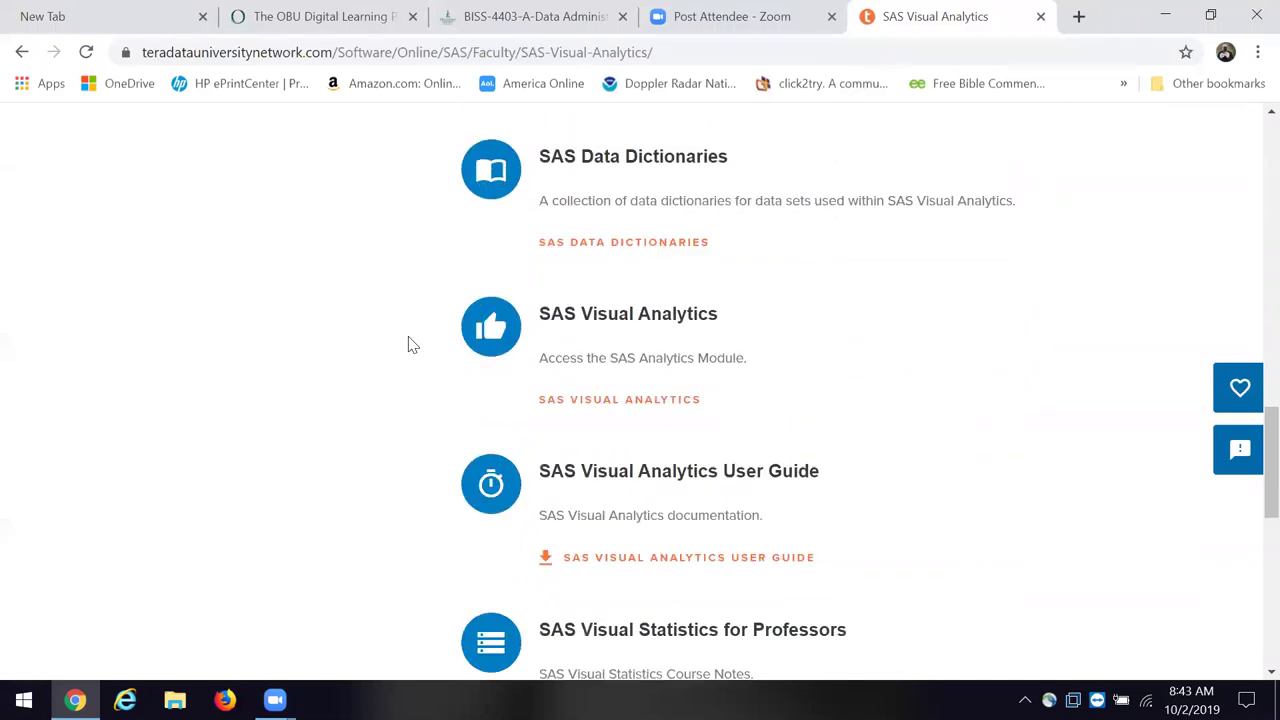
{"action": "left_click", "coordinate": [616, 399]}
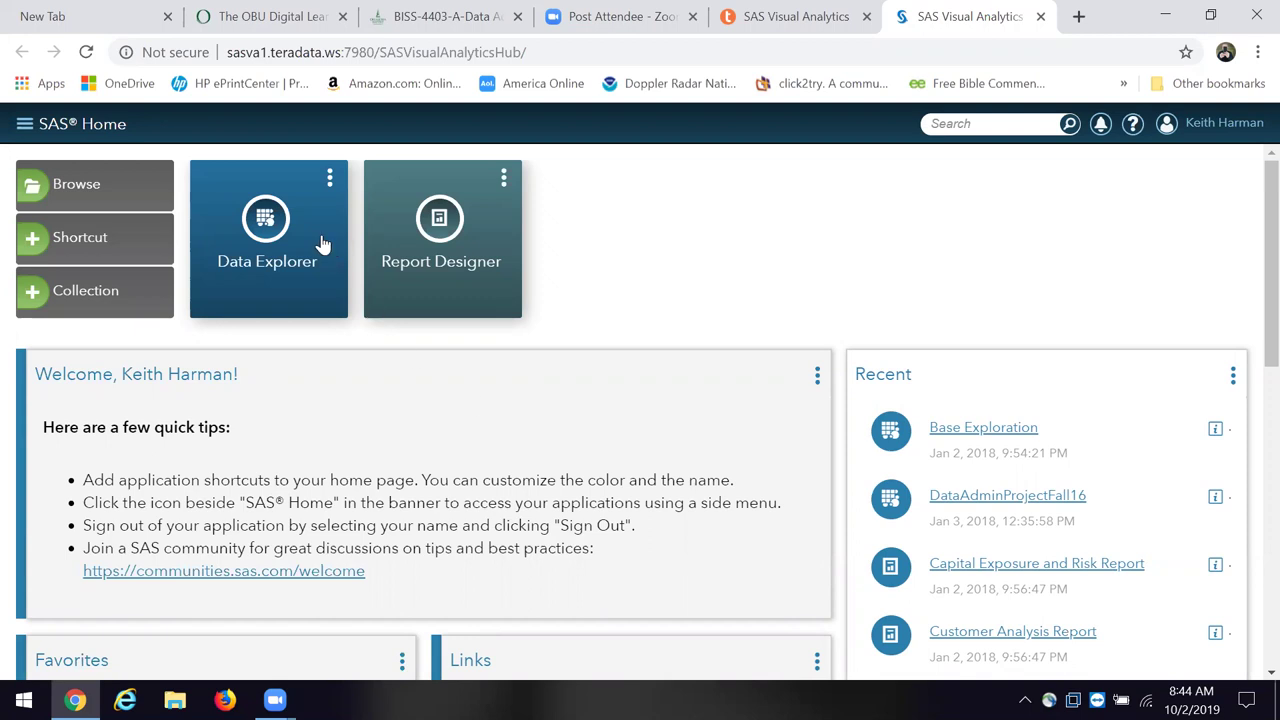
{"action": "left_click", "coordinate": [262, 234]}
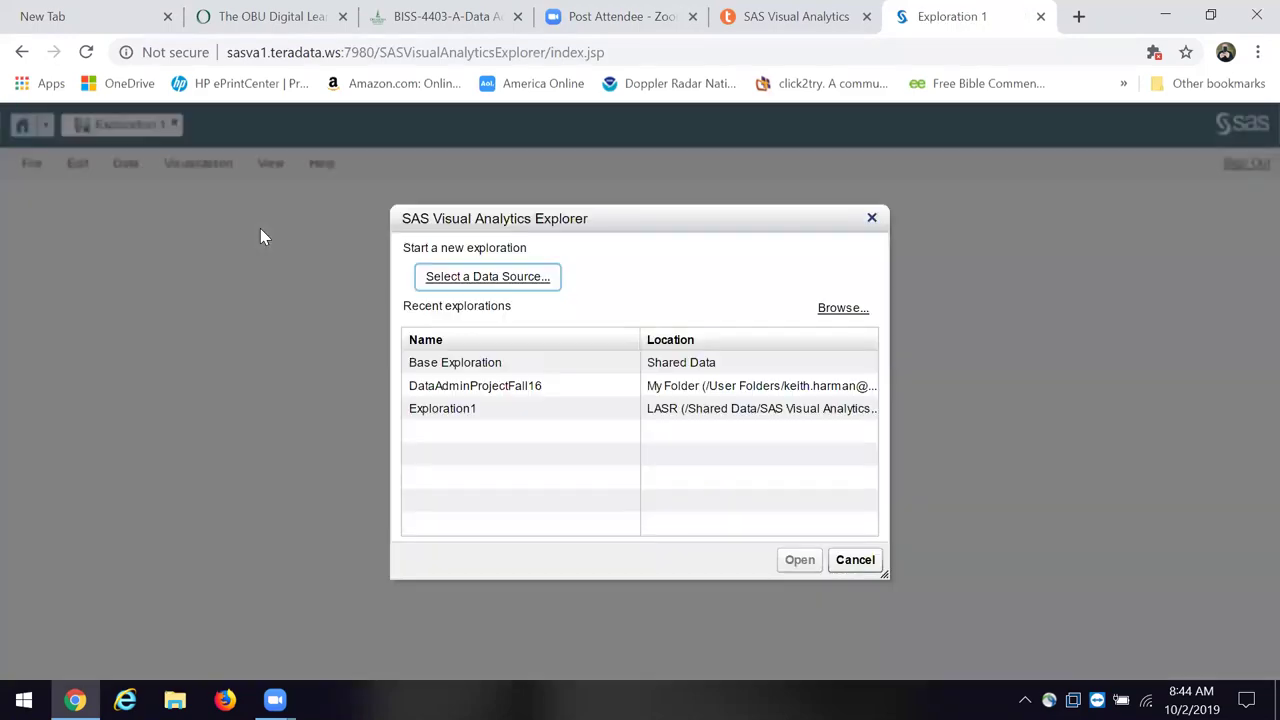
Start a new exploration from the INSIGHT_TOY_DEMO data source.
{"action": "left_click", "coordinate": [513, 285]}
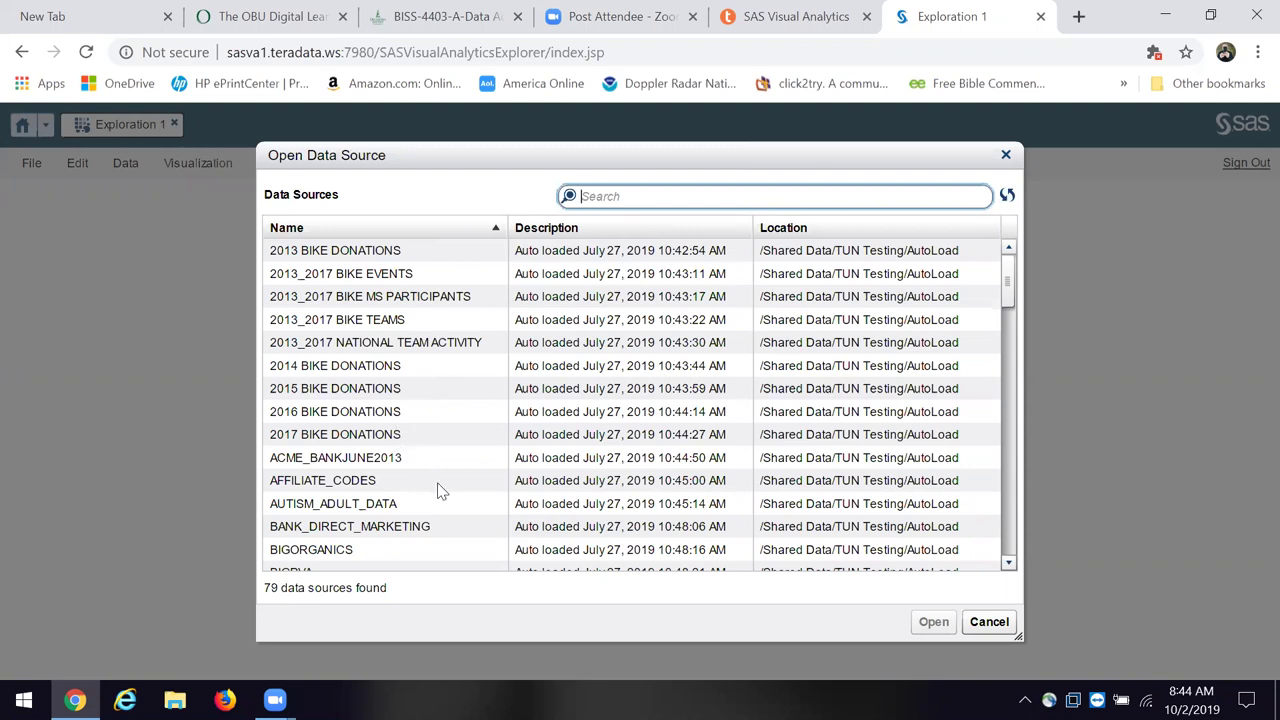
{"action": "scroll", "coordinate": [466, 397], "scroll_direction": "down", "scroll_amount": 3}
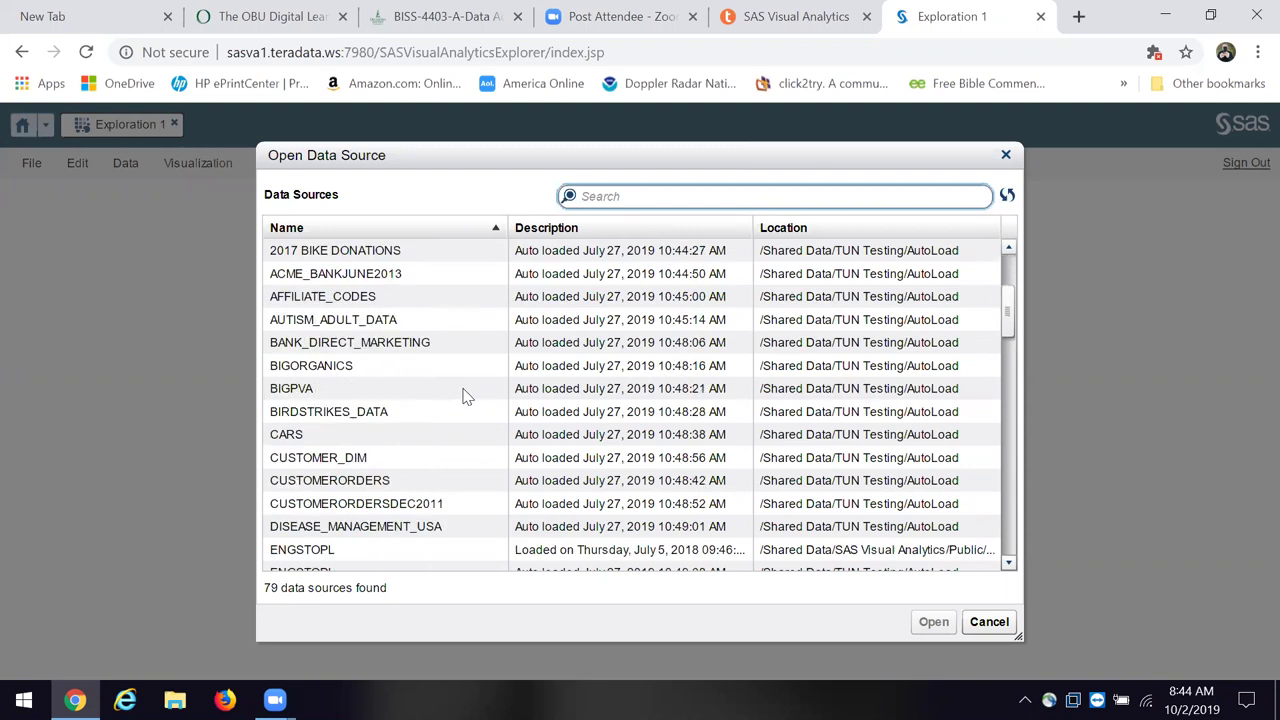
{"action": "scroll", "coordinate": [466, 397], "scroll_direction": "down", "scroll_amount": 3}
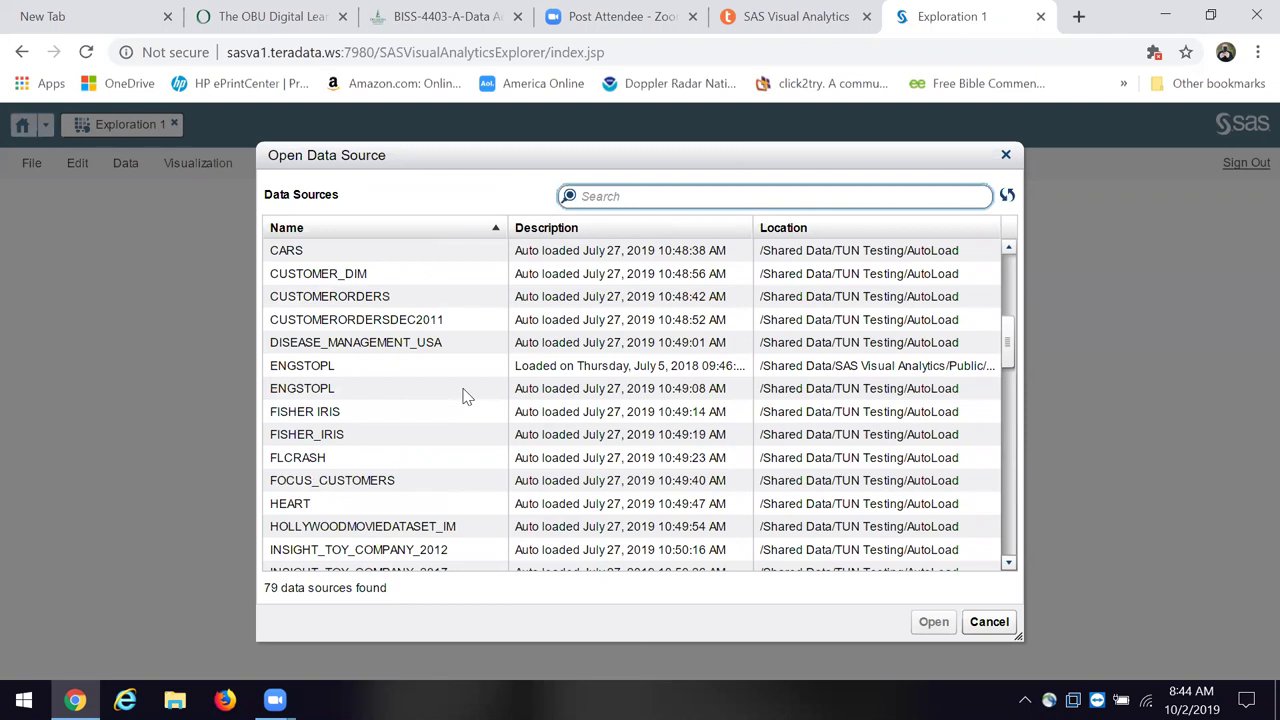
{"action": "scroll", "coordinate": [466, 397], "scroll_direction": "down", "scroll_amount": 4}
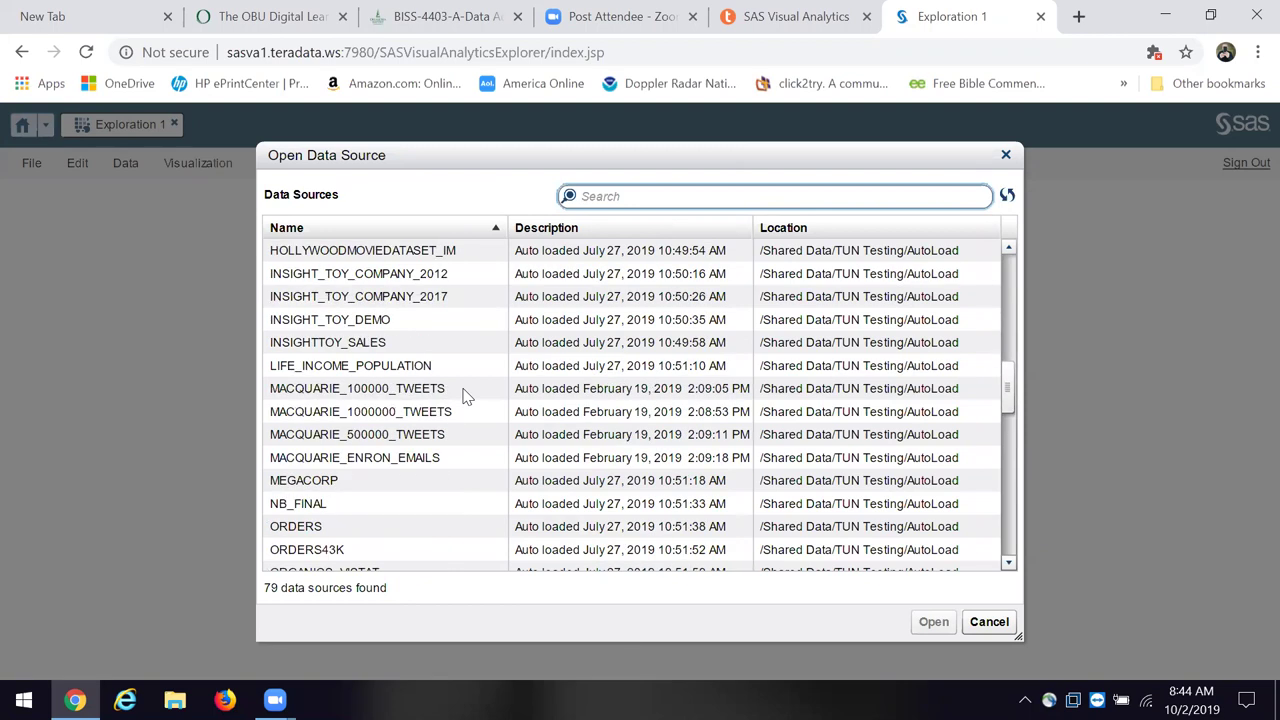
{"action": "left_click", "coordinate": [364, 325]}
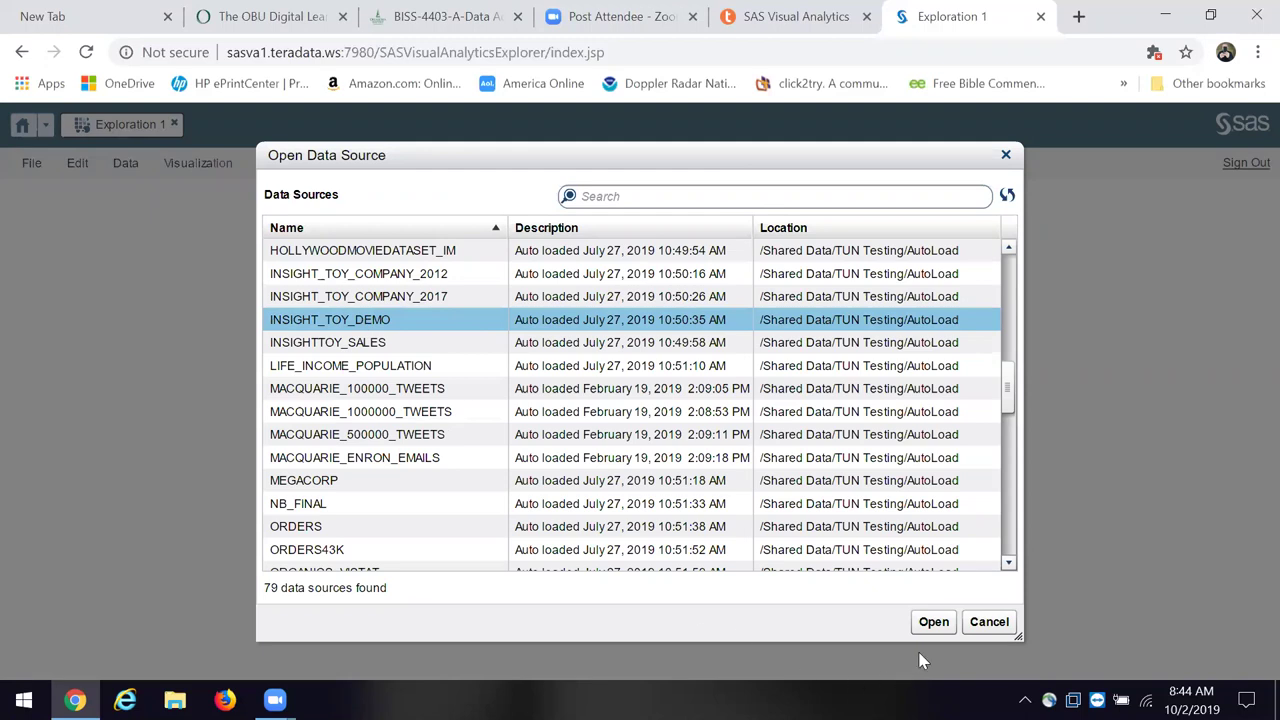
{"action": "left_click", "coordinate": [933, 623]}
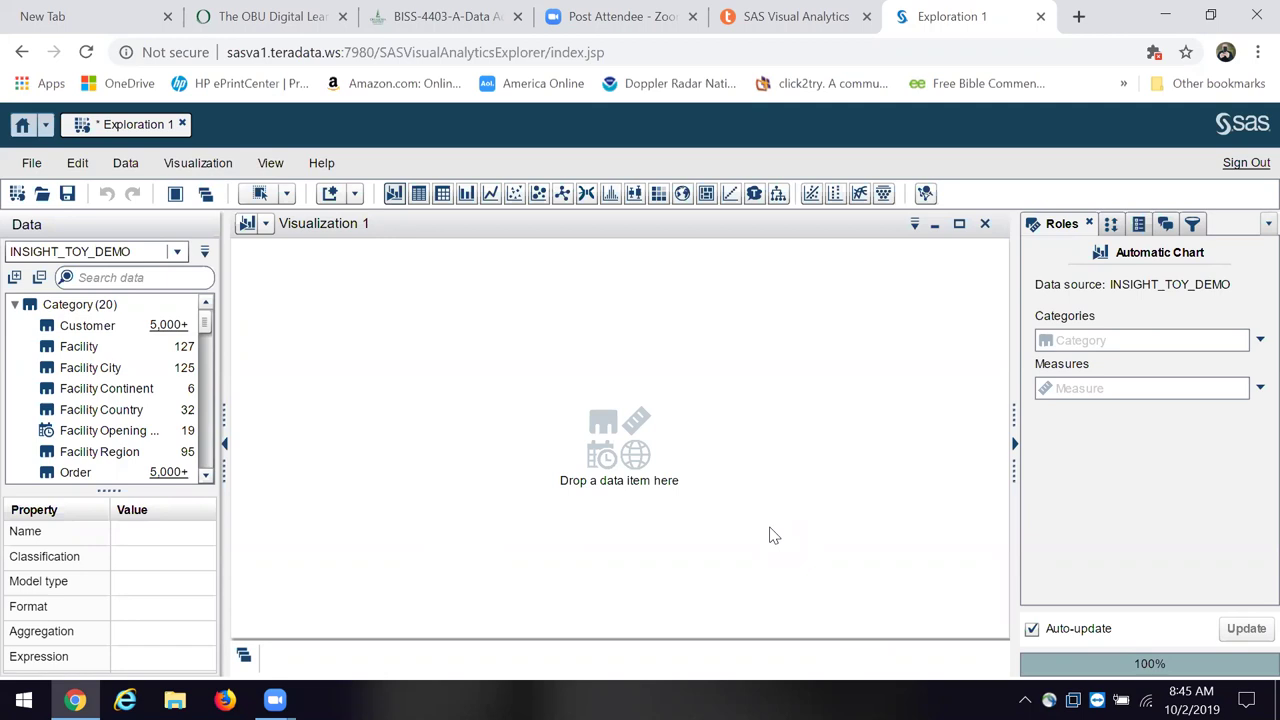
Close the exploration without saving changes, and sign out of Teradata University Network and close its page.
{"action": "left_click", "coordinate": [1042, 20]}
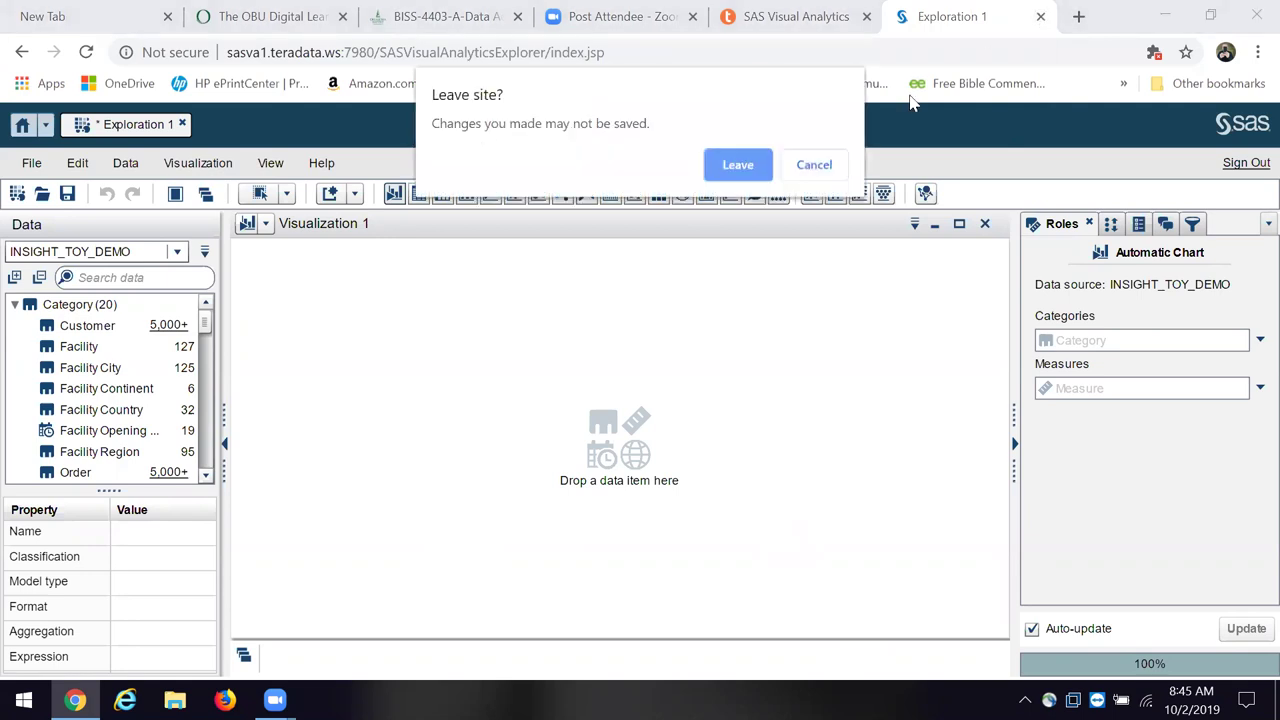
{"action": "left_click", "coordinate": [737, 166]}
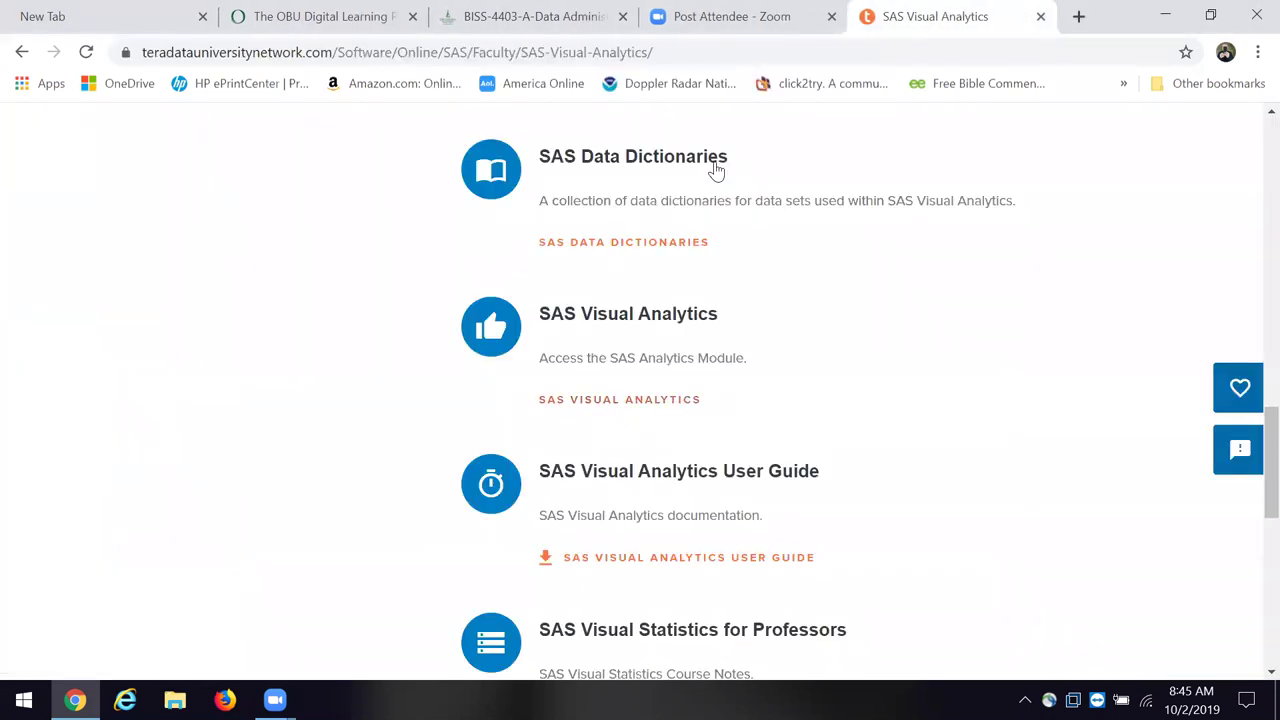
{"action": "scroll", "coordinate": [934, 206], "scroll_direction": "up", "scroll_amount": 15}
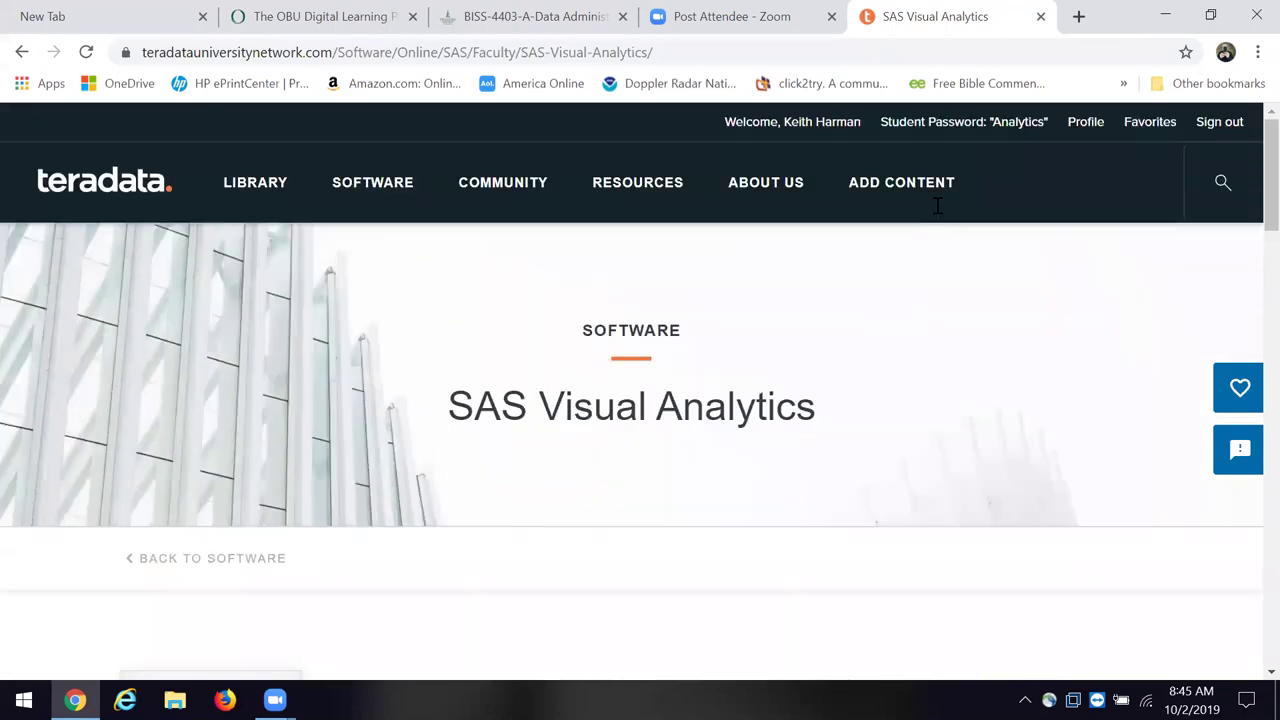
{"action": "left_click", "coordinate": [1222, 123]}
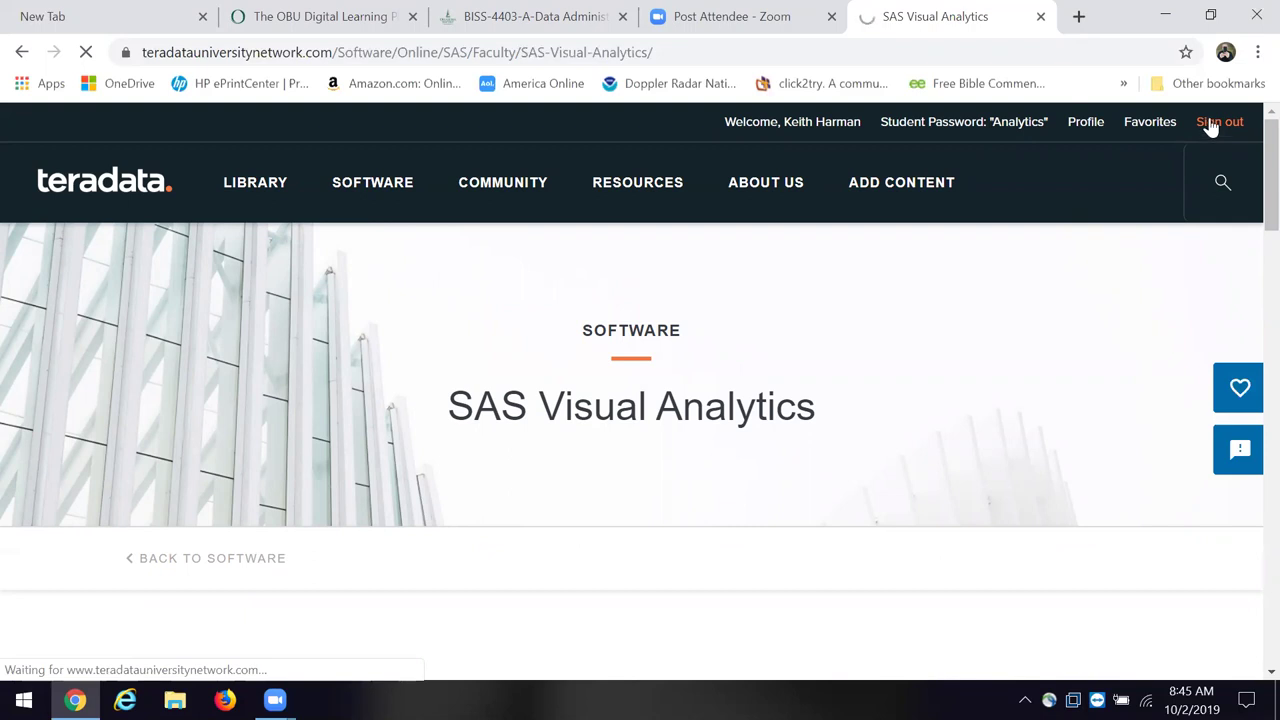
{"action": "left_click", "coordinate": [1041, 17]}
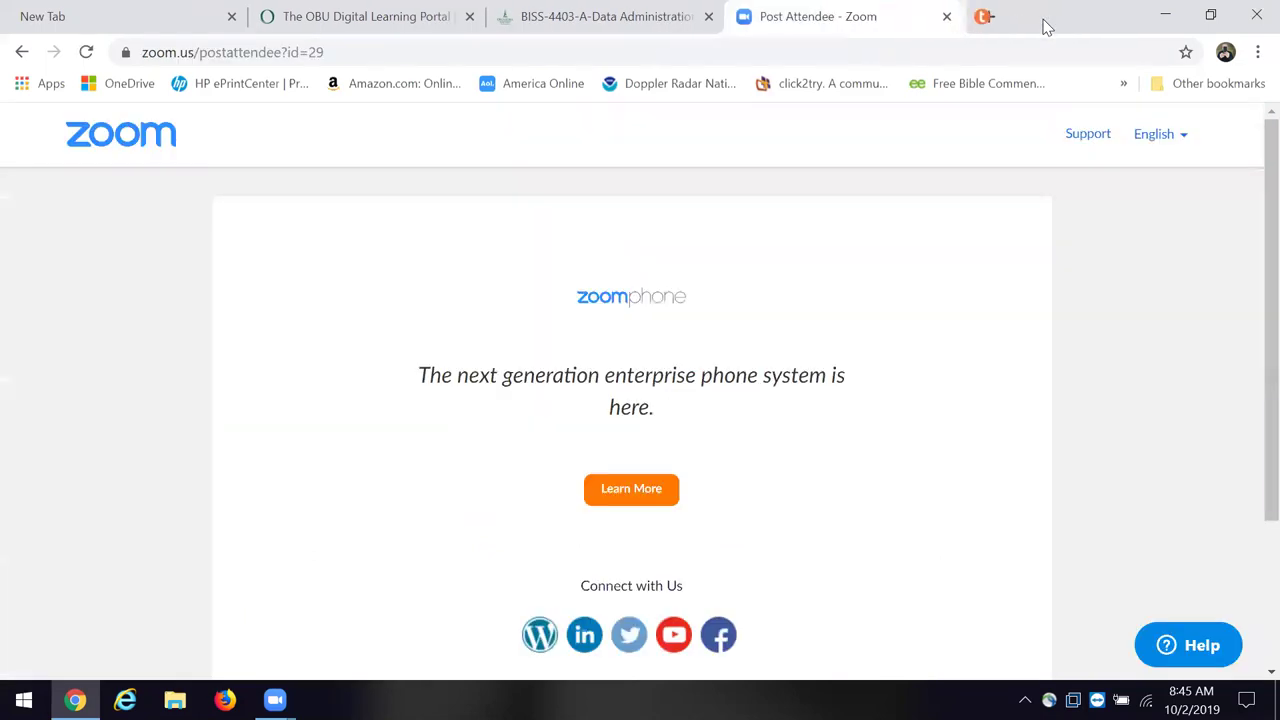
Go to the BISS-4403-A Data Administration course in Canvas and look over the Week 6 and Week 7 module items.
{"action": "left_click", "coordinate": [532, 22]}
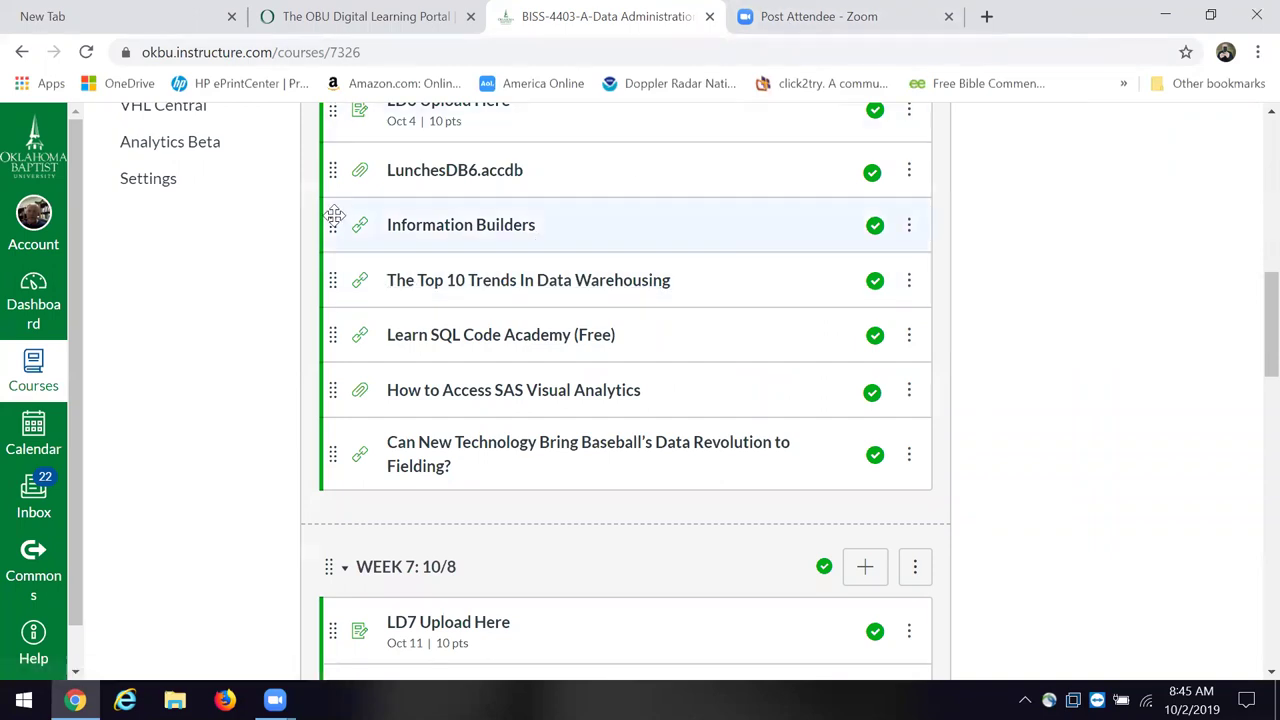
{"action": "scroll", "coordinate": [279, 207], "scroll_direction": "up", "scroll_amount": 1}
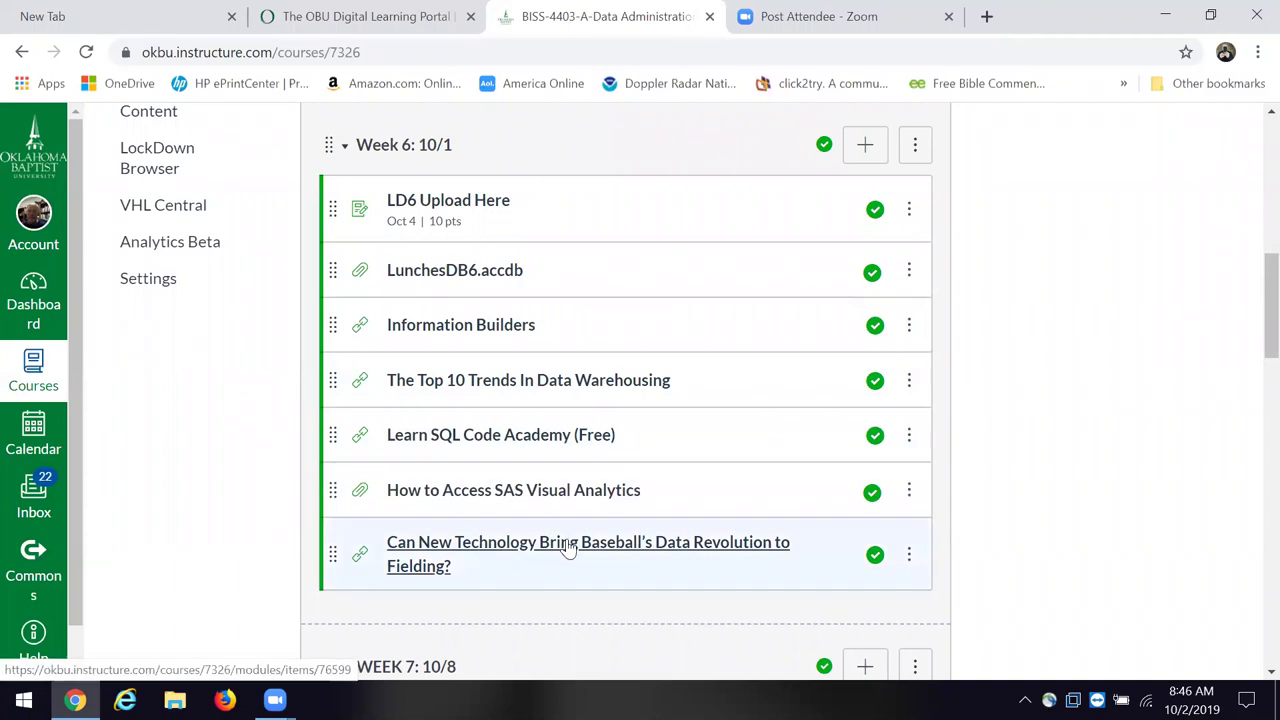
{"action": "scroll", "coordinate": [1250, 562], "scroll_direction": "down", "scroll_amount": 3}
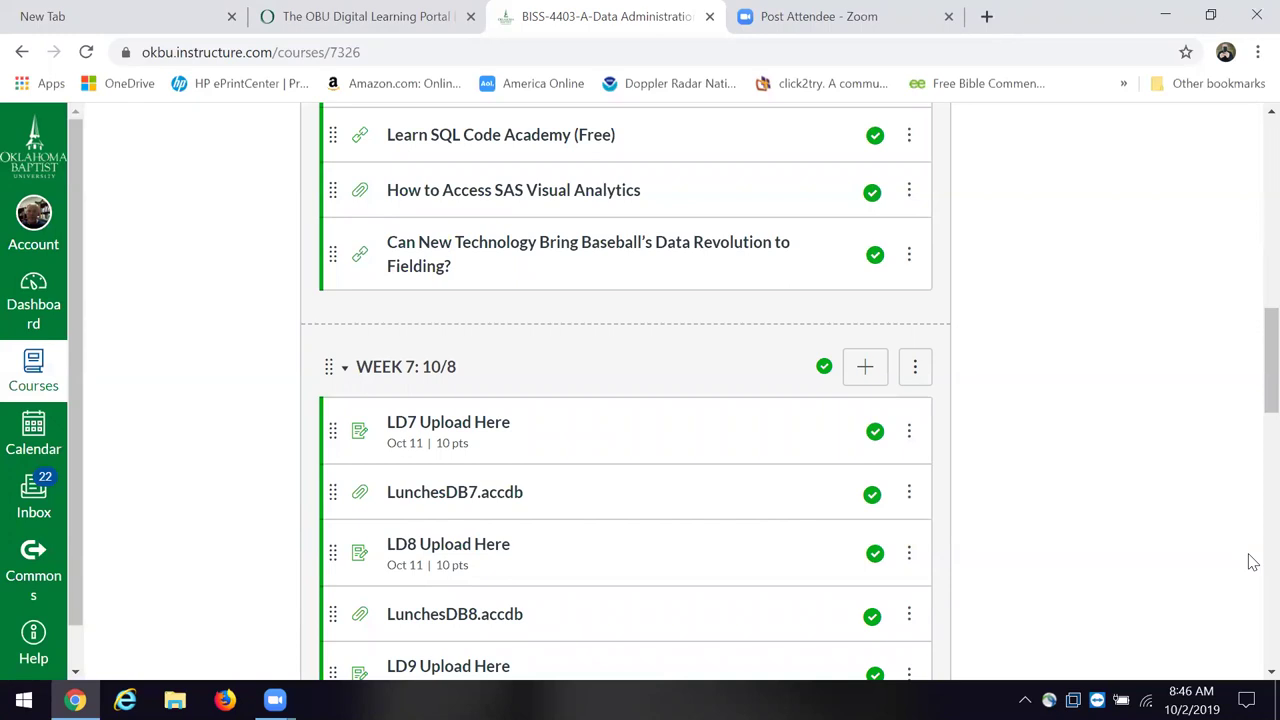
{"action": "scroll", "coordinate": [1253, 442], "scroll_direction": "down", "scroll_amount": 1}
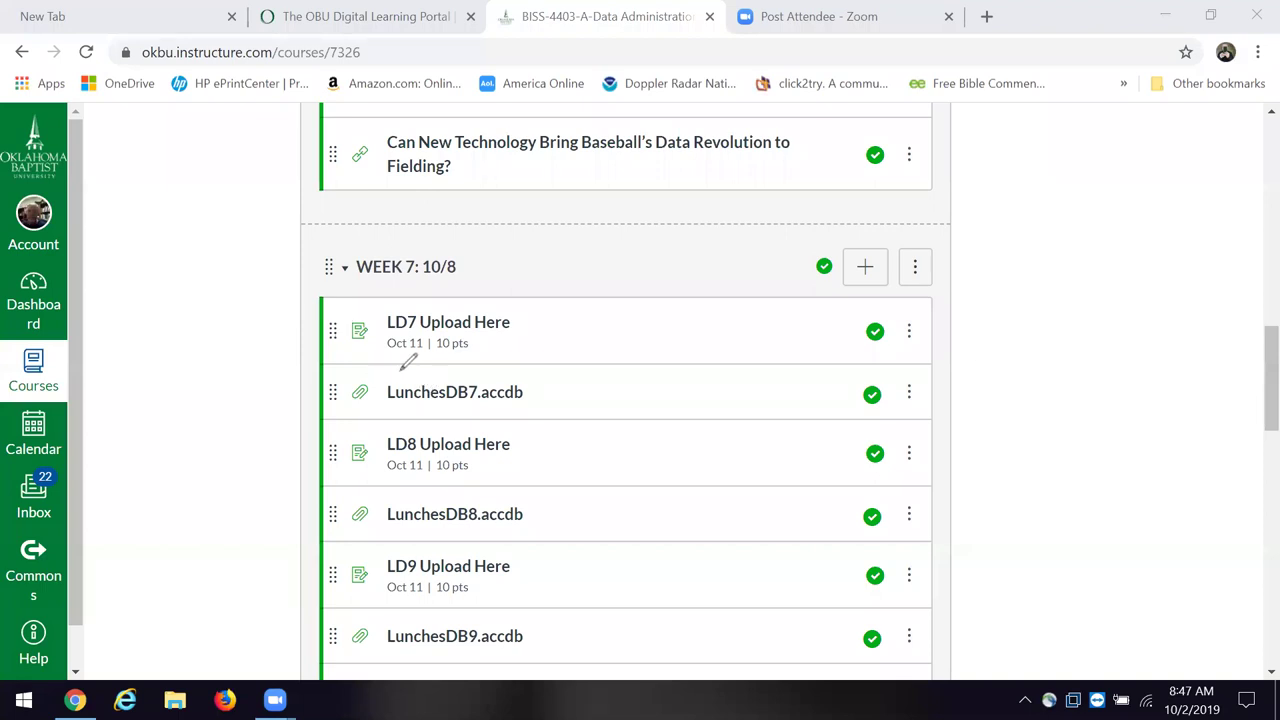
Circle LunchesDB7.accdb, LunchesDB8.accdb and LunchesDB9.accdb in the Week 7 module with the annotation pen and draw a short line from each.
{"action": "mouse_move", "coordinate": [330, 370]}
{"action": "left_mouse_down"}
{"action": "mouse_move", "coordinate": [584, 371]}
{"action": "mouse_move", "coordinate": [522, 405]}
{"action": "mouse_move", "coordinate": [370, 400]}
{"action": "mouse_move", "coordinate": [356, 378]}
{"action": "left_mouse_up"}
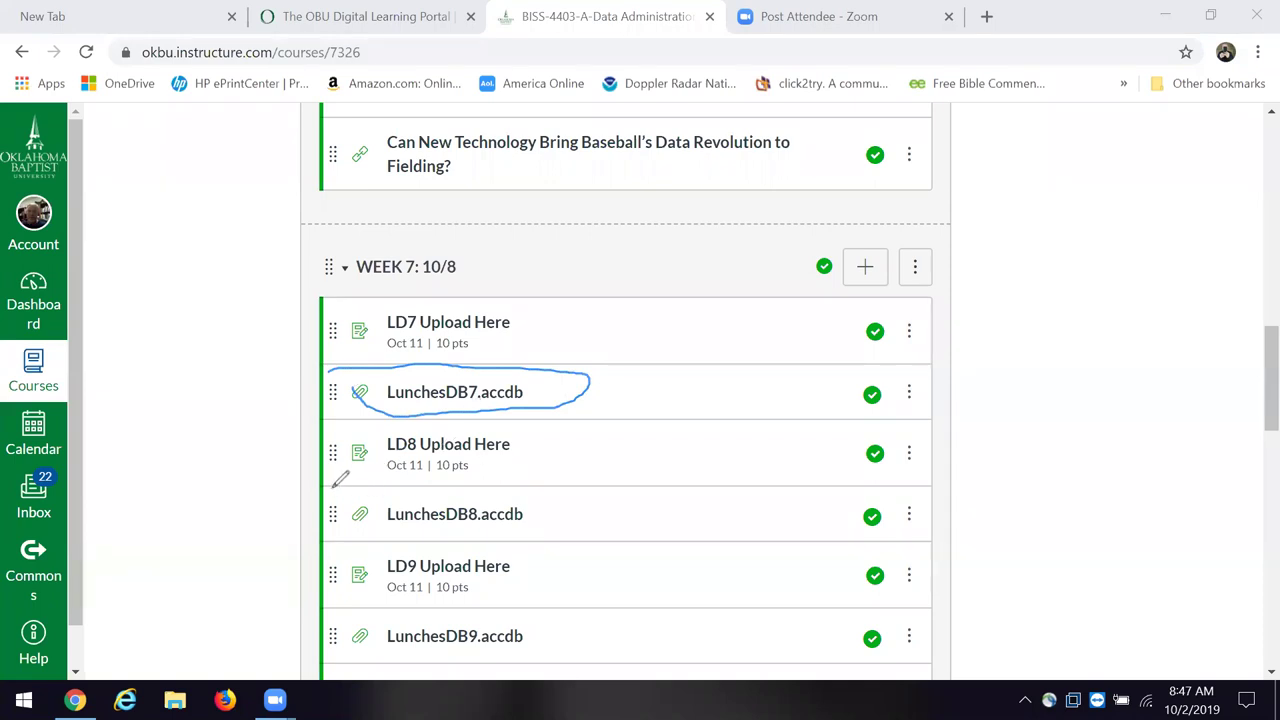
{"action": "mouse_move", "coordinate": [336, 491]}
{"action": "left_mouse_down"}
{"action": "mouse_move", "coordinate": [548, 500]}
{"action": "mouse_move", "coordinate": [564, 527]}
{"action": "mouse_move", "coordinate": [344, 516]}
{"action": "left_mouse_up"}
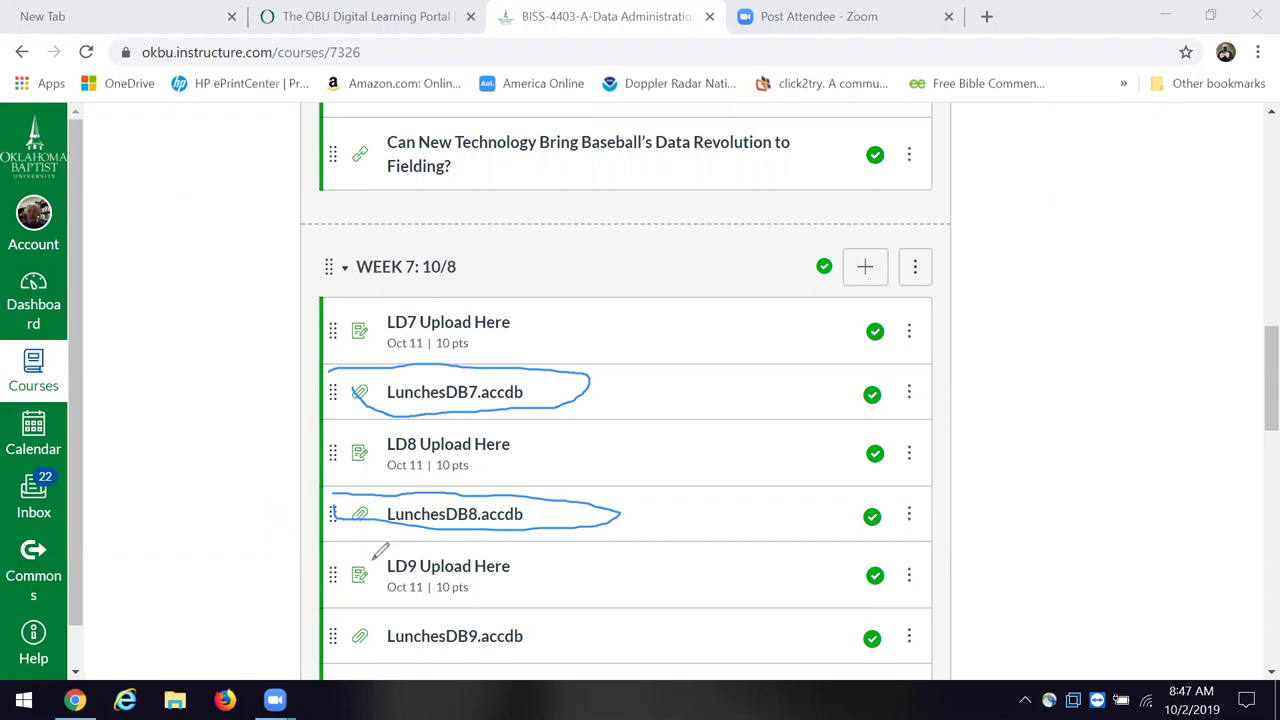
{"action": "mouse_move", "coordinate": [322, 610]}
{"action": "left_mouse_down"}
{"action": "mouse_move", "coordinate": [608, 617]}
{"action": "mouse_move", "coordinate": [340, 625]}
{"action": "left_mouse_up"}
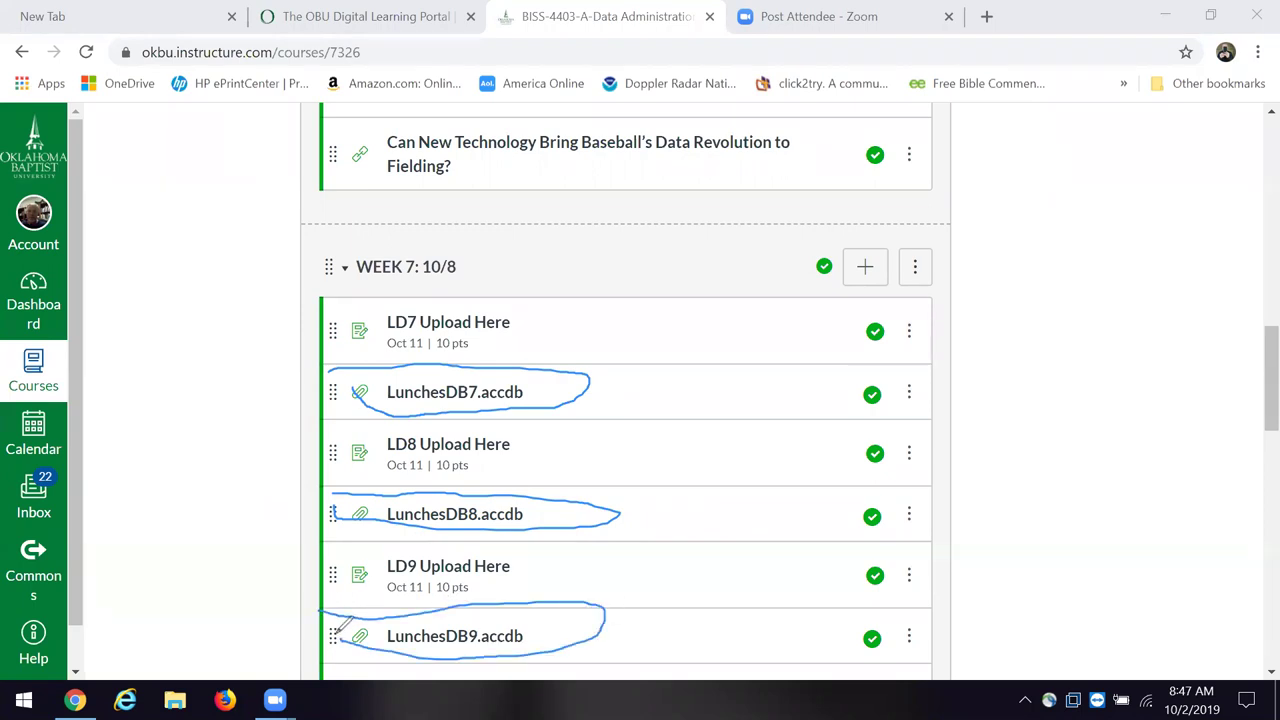
{"action": "left_click_drag", "start_coordinate": [528, 388], "coordinate": [618, 368]}
{"action": "left_click_drag", "start_coordinate": [554, 512], "coordinate": [686, 466]}
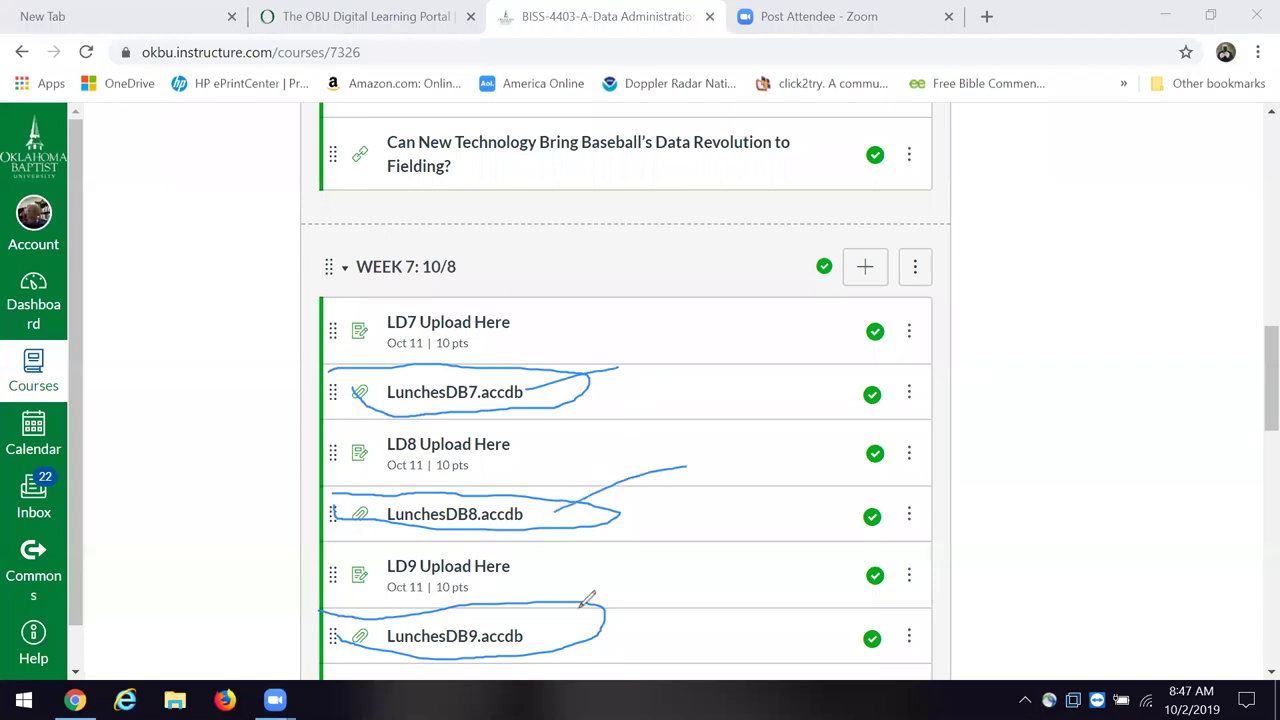
{"action": "left_click_drag", "start_coordinate": [566, 617], "coordinate": [612, 597]}
Erase all the pen annotations drawn over the Week 7 module list.
{"action": "scroll", "coordinate": [1090, 455], "scroll_direction": "down", "scroll_amount": 3}
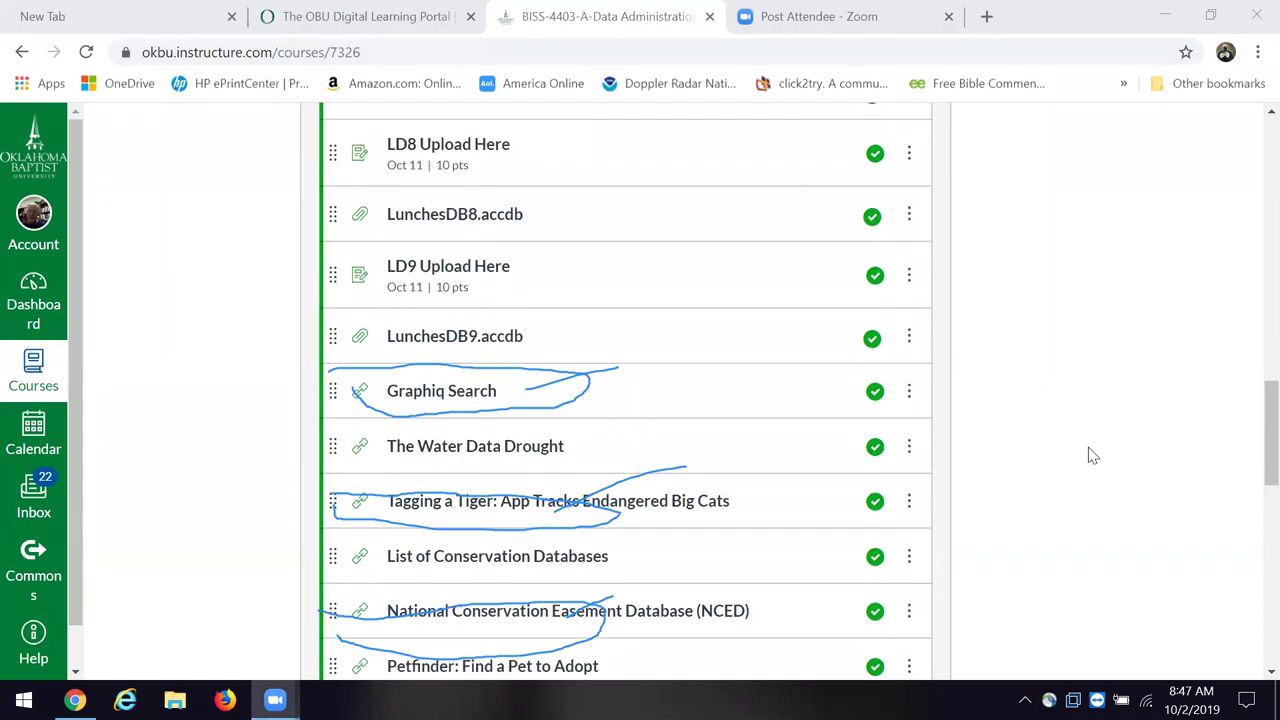
{"action": "scroll", "coordinate": [548, 435], "scroll_direction": "up", "scroll_amount": 1}
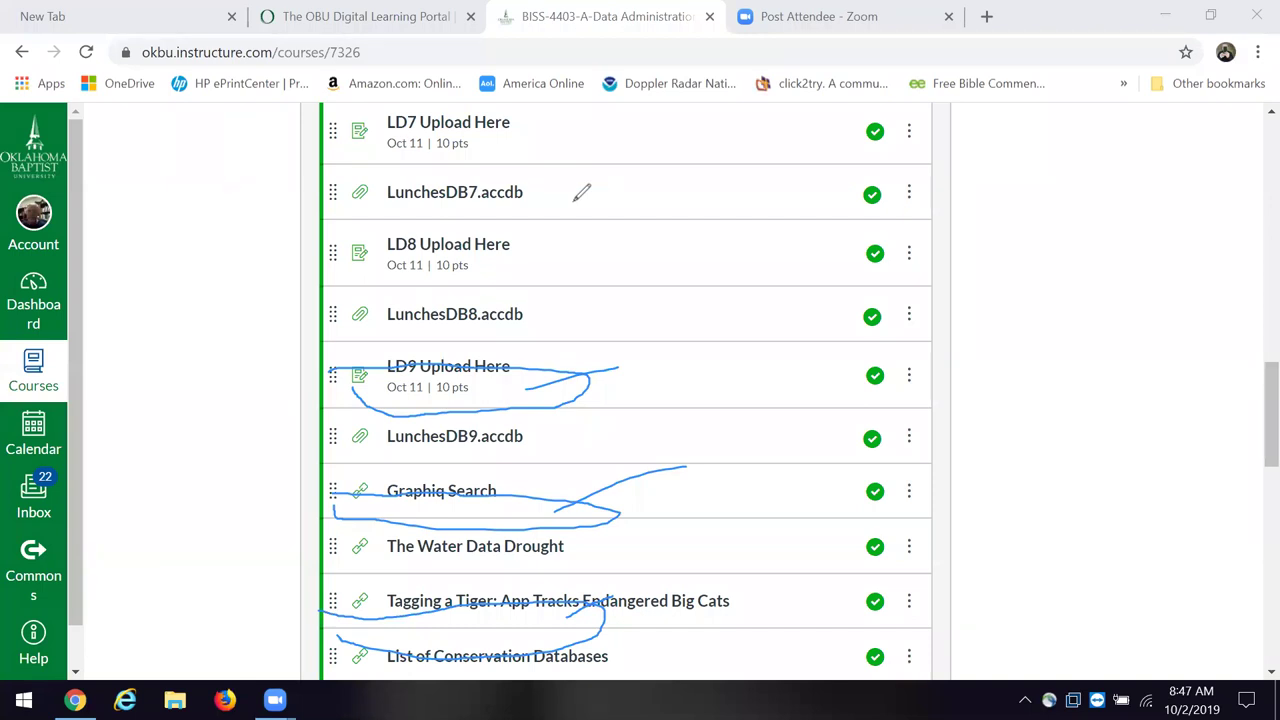
{"action": "left_click", "coordinate": [352, 368]}
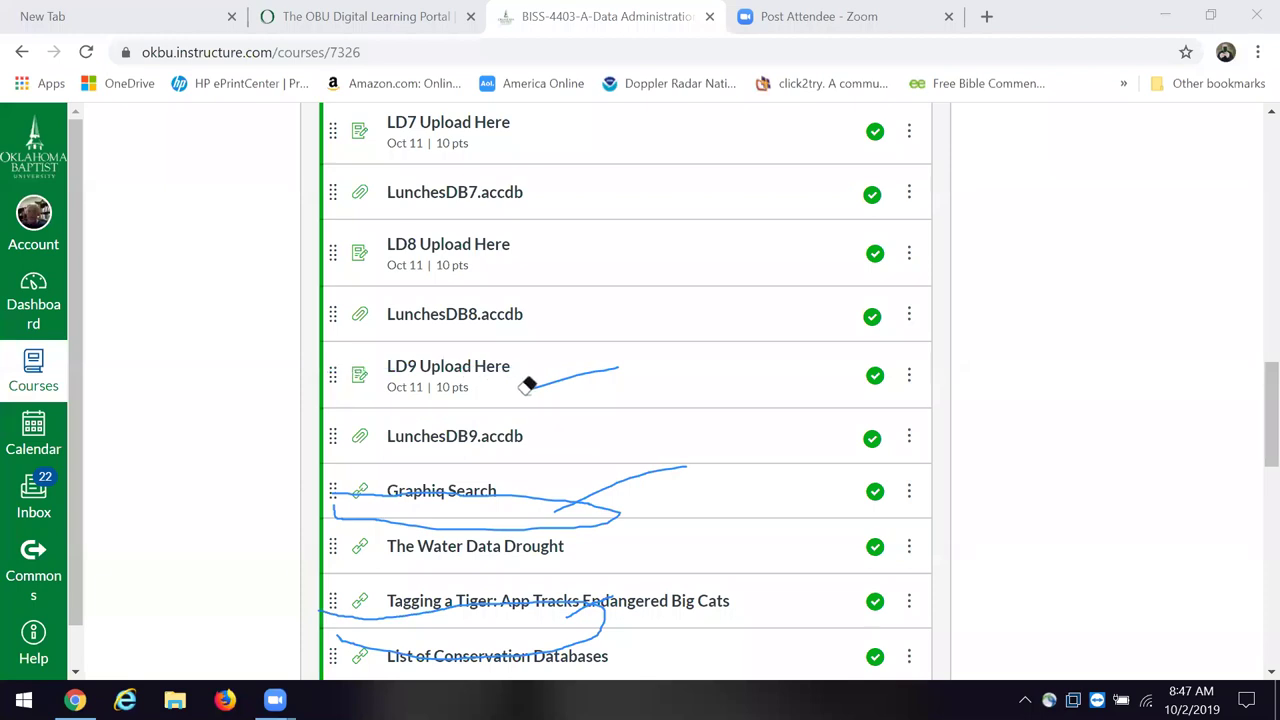
{"action": "left_click_drag", "start_coordinate": [586, 378], "coordinate": [533, 380]}
{"action": "left_click_drag", "start_coordinate": [700, 460], "coordinate": [340, 514]}
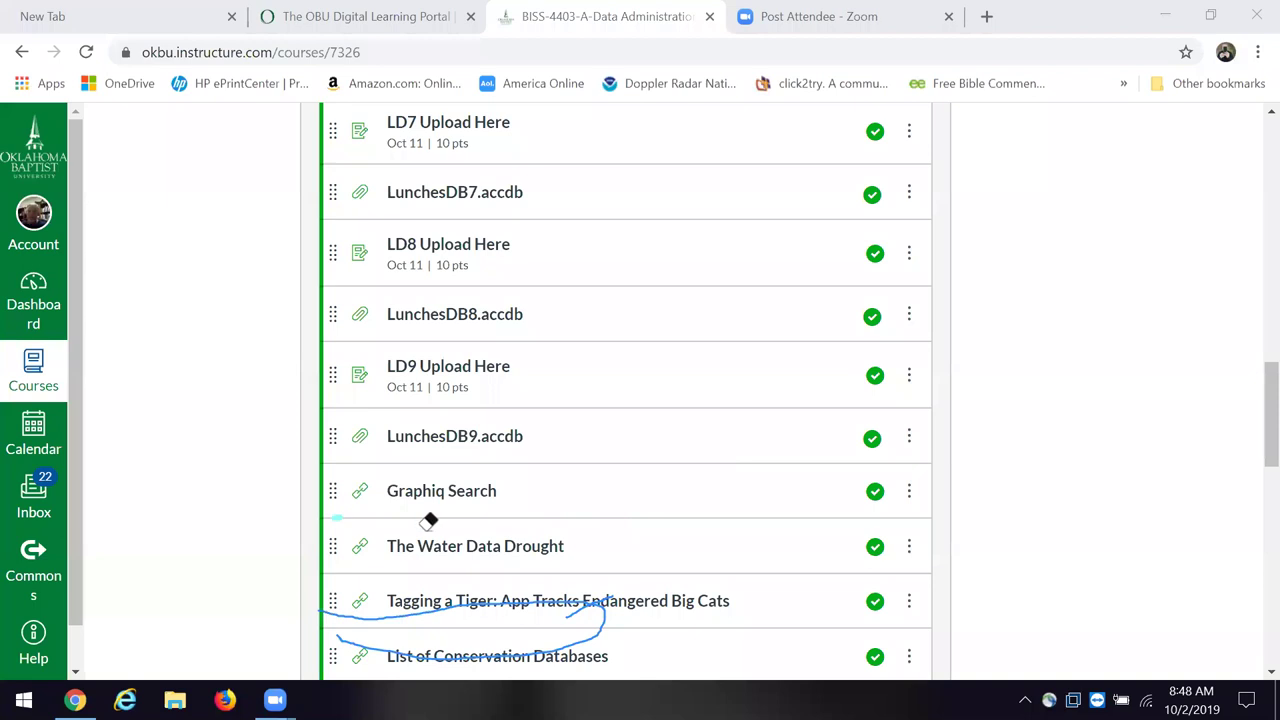
{"action": "left_click_drag", "start_coordinate": [337, 603], "coordinate": [586, 609]}
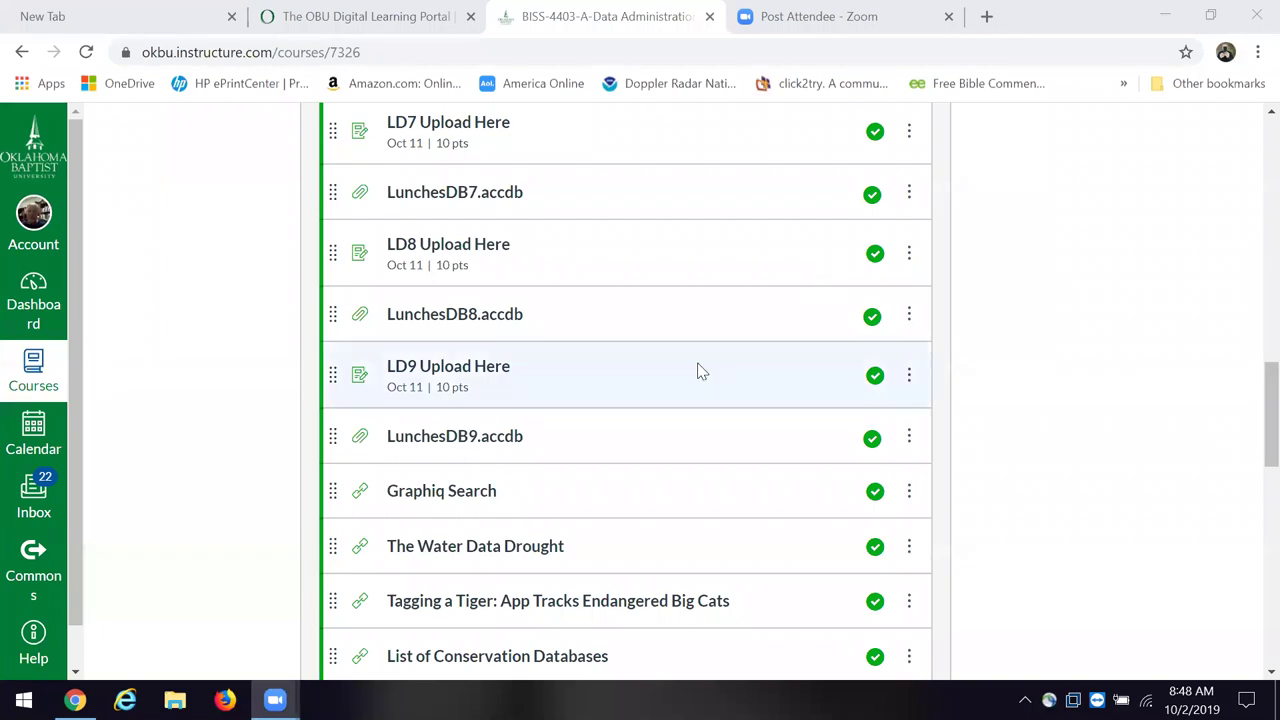
Download LunchesDB7.accdb from the Week 7 module and open it in Access with its active content enabled.
{"action": "scroll", "coordinate": [700, 370], "scroll_direction": "up", "scroll_amount": 1}
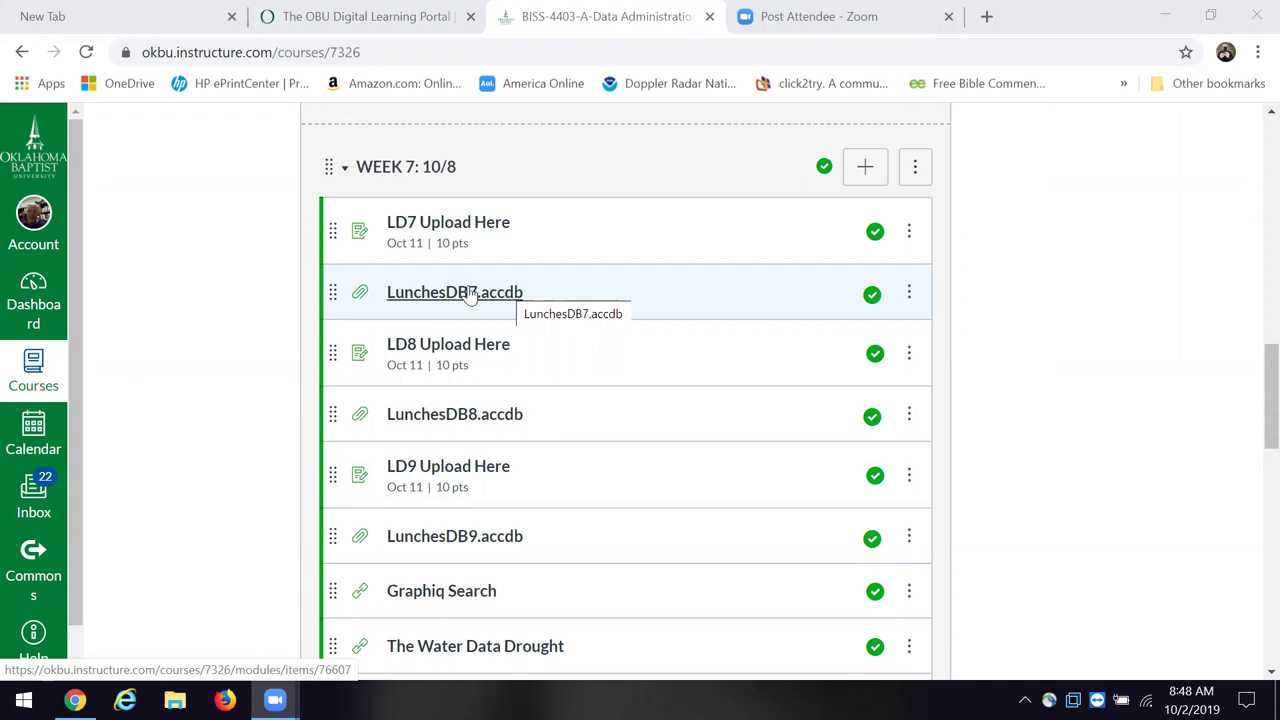
{"action": "left_click", "coordinate": [470, 292]}
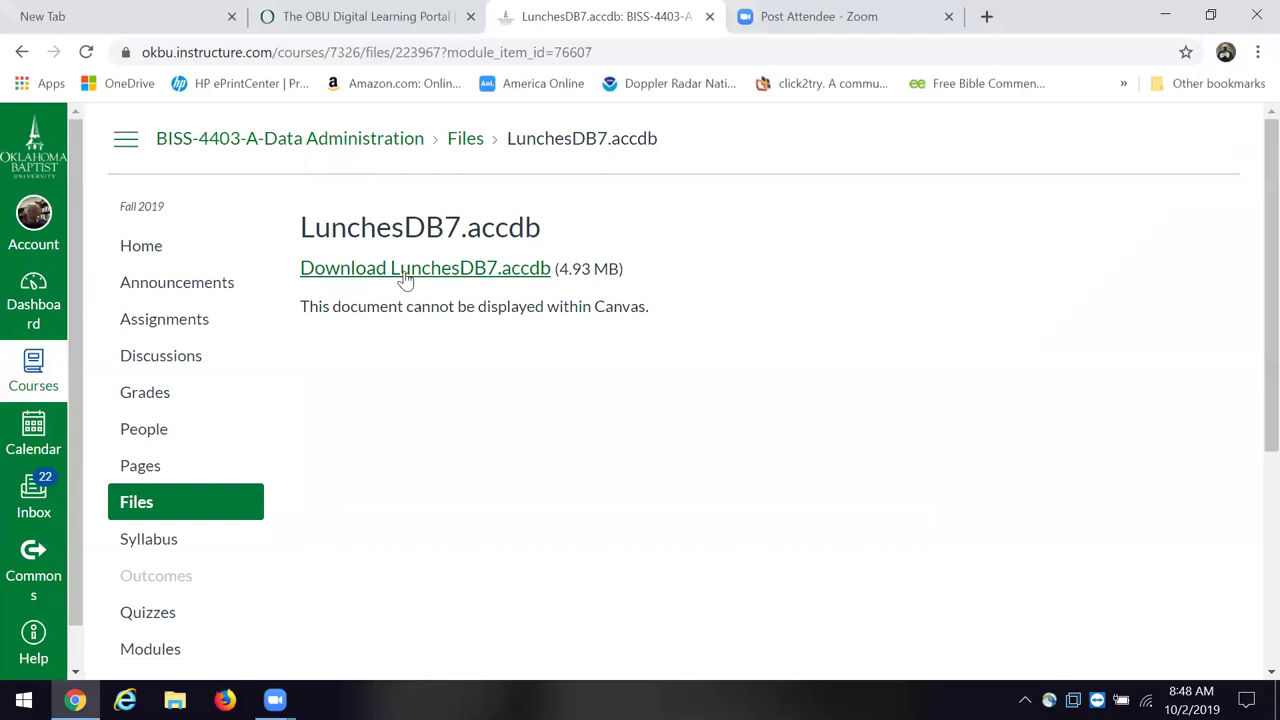
{"action": "left_click", "coordinate": [405, 275]}
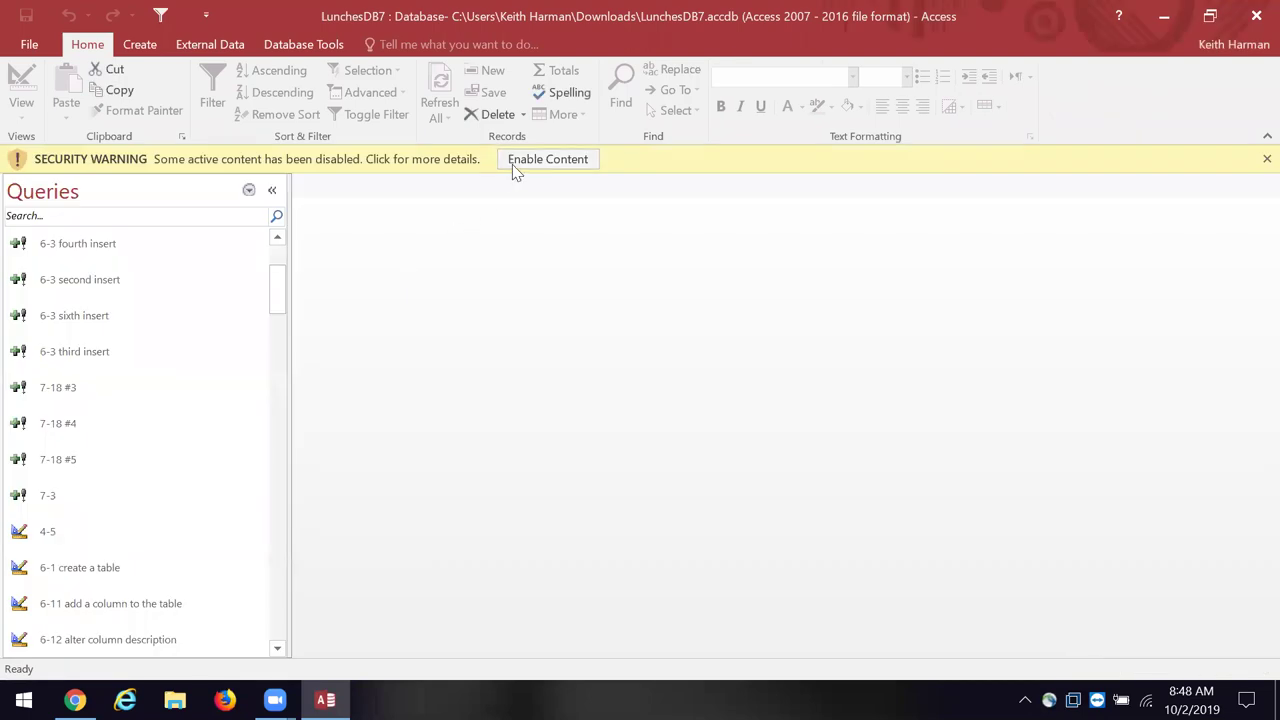
{"action": "left_click", "coordinate": [547, 162]}
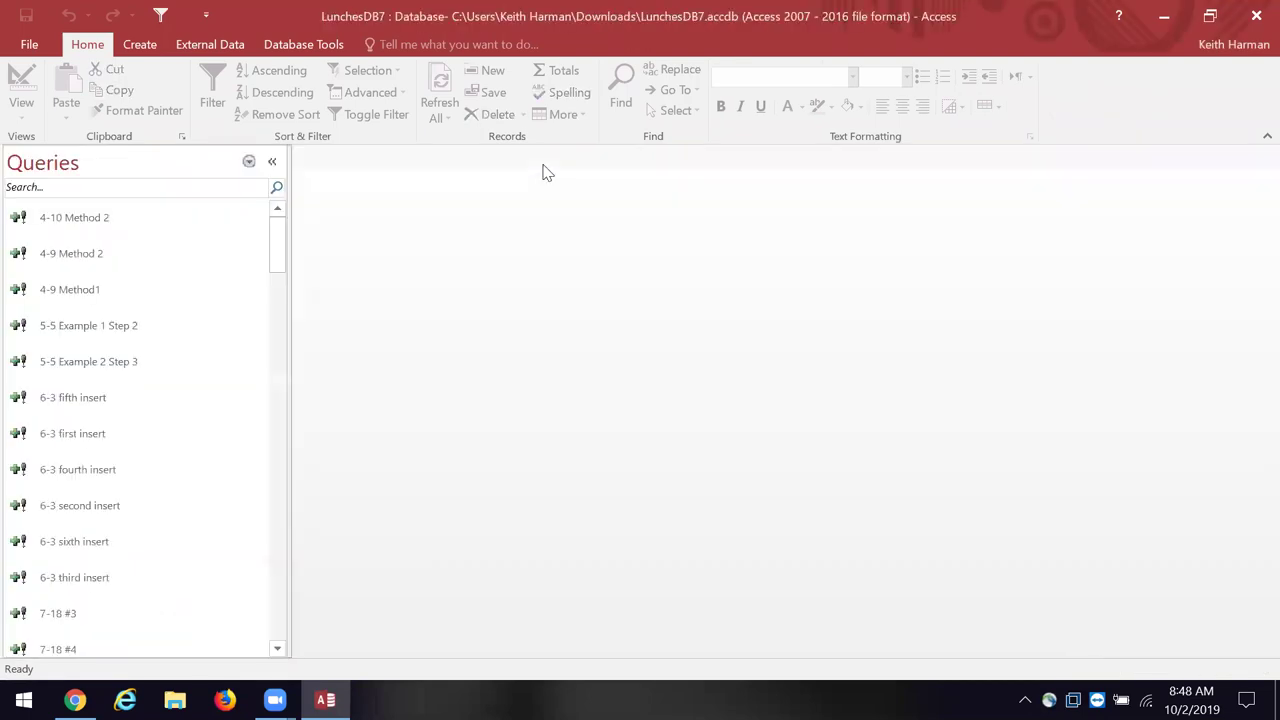
Save the database to the Desktop as LunchesDB7 followed by the owner's last and first name, and enable the copy's active content.
{"action": "left_click", "coordinate": [31, 46]}
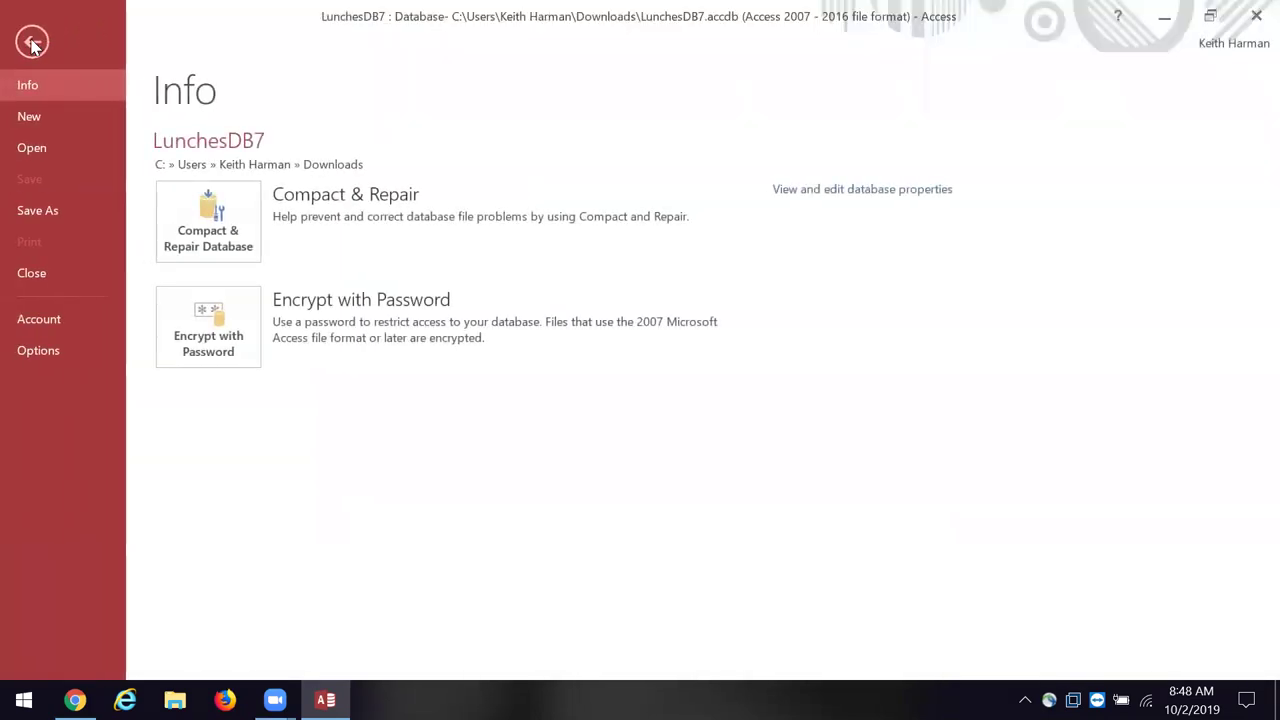
{"action": "left_click", "coordinate": [42, 214]}
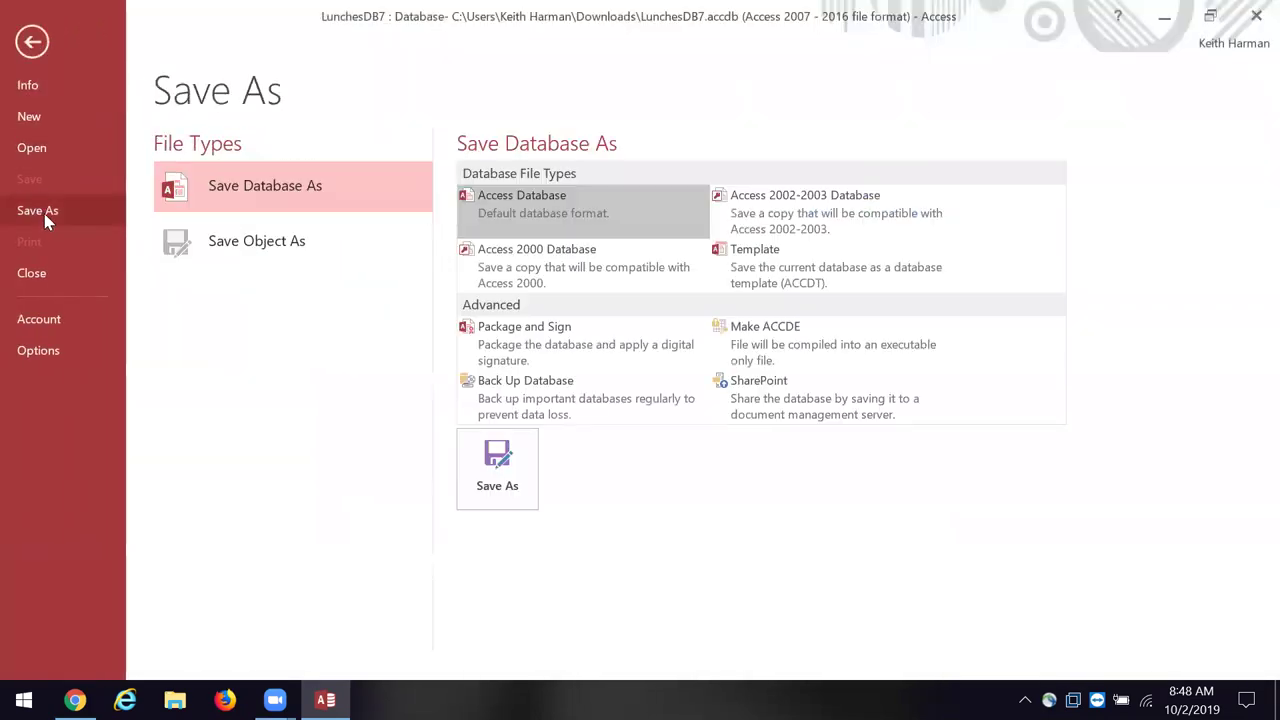
{"action": "left_click", "coordinate": [512, 474]}
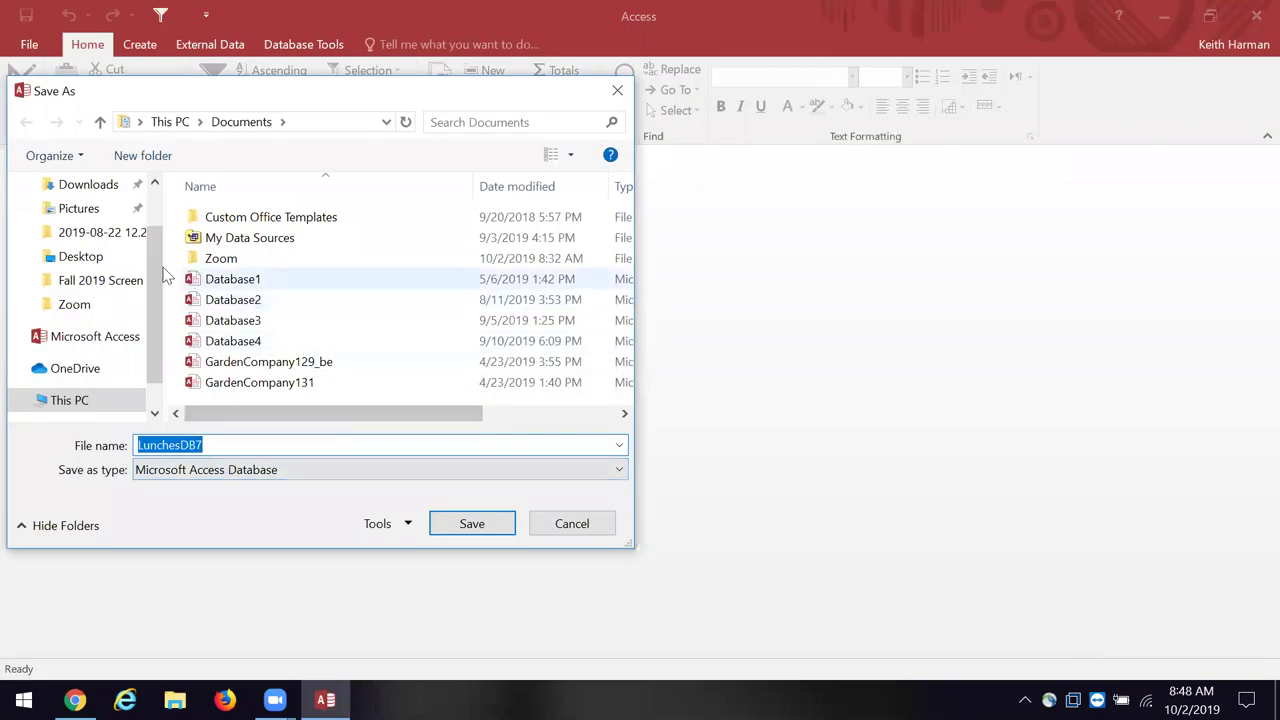
{"action": "left_click", "coordinate": [80, 257]}
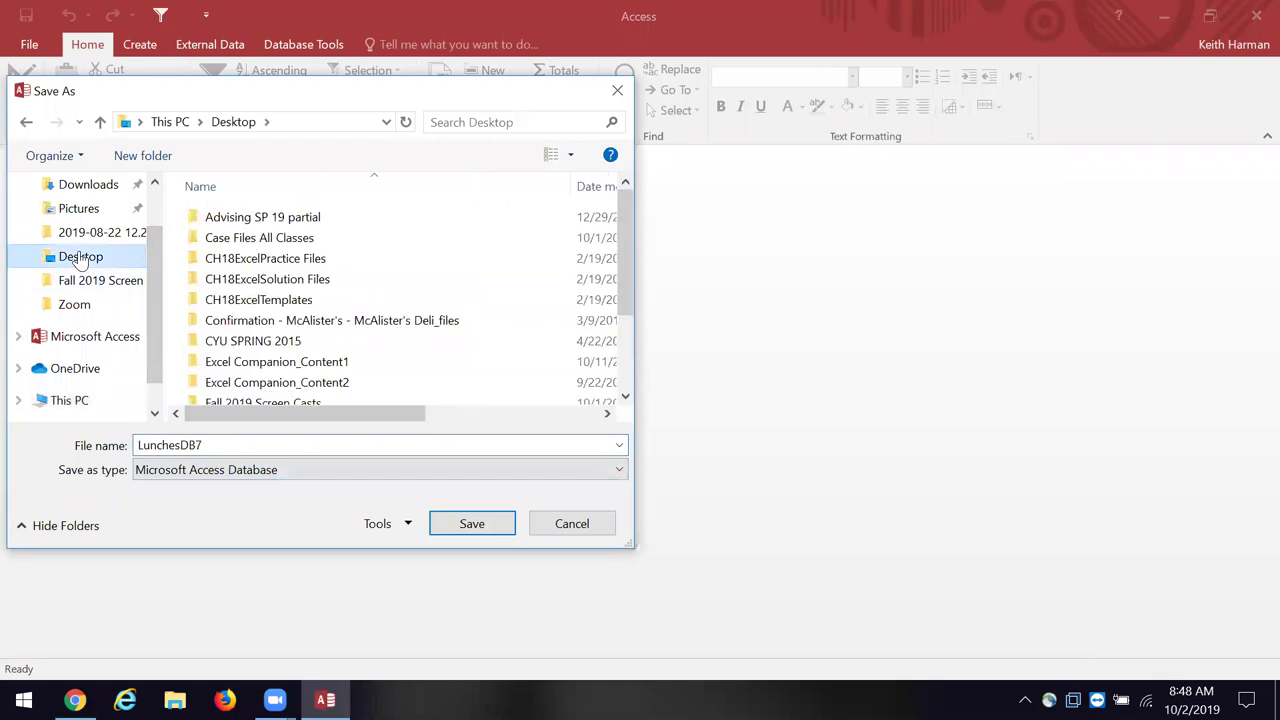
{"action": "double_click", "coordinate": [226, 445]}
{"action": "left_click", "coordinate": [227, 445]}
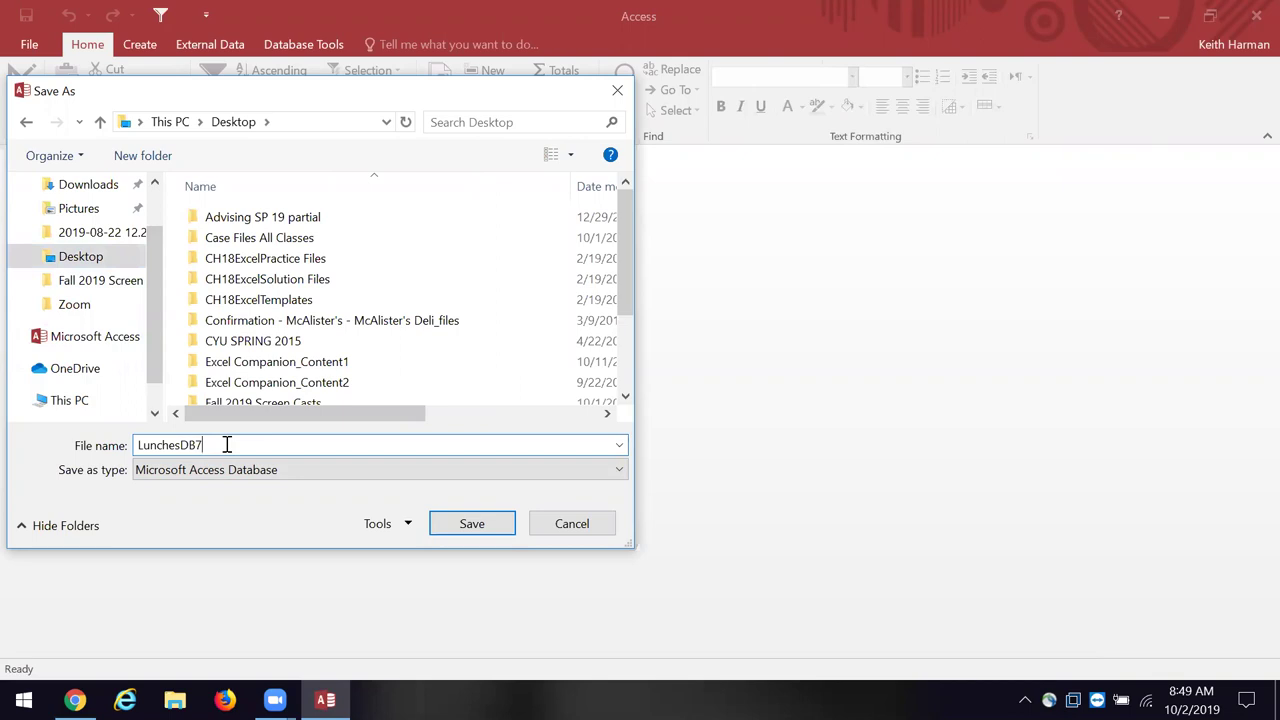
{"action": "type", "text": "HarmanKeith"}
{"action": "left_click", "coordinate": [466, 523]}
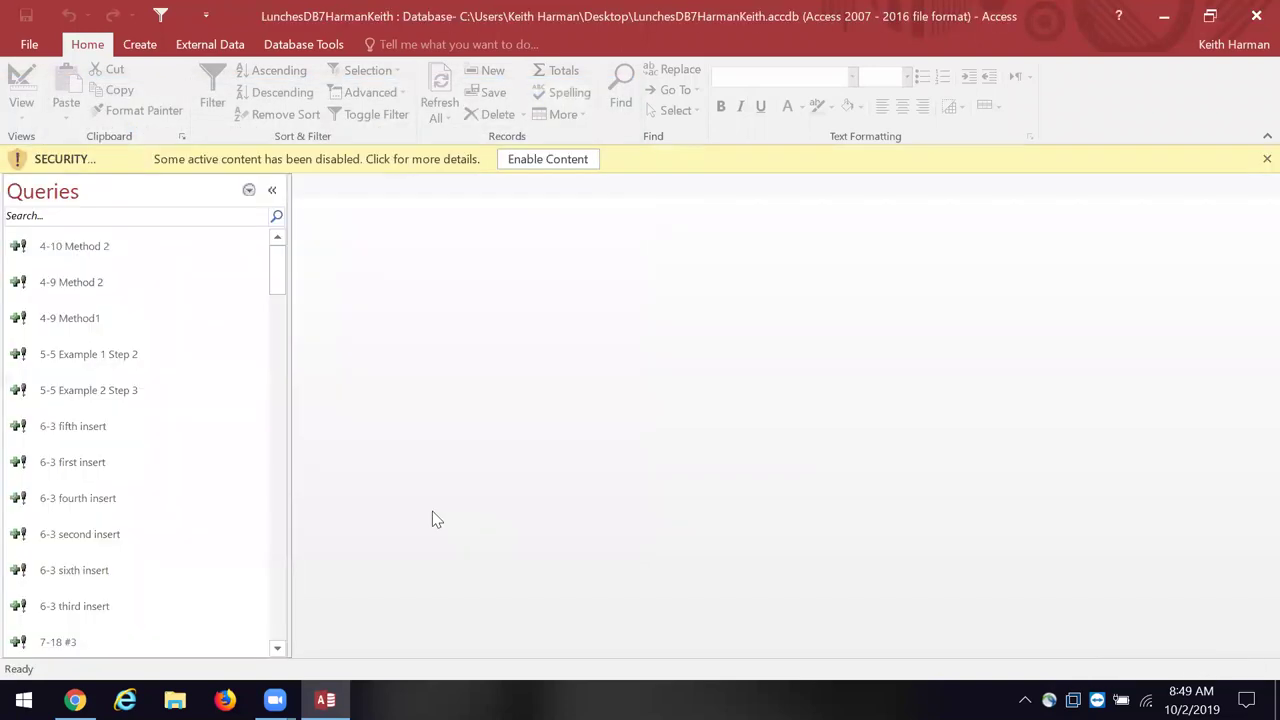
{"action": "left_click", "coordinate": [548, 159]}
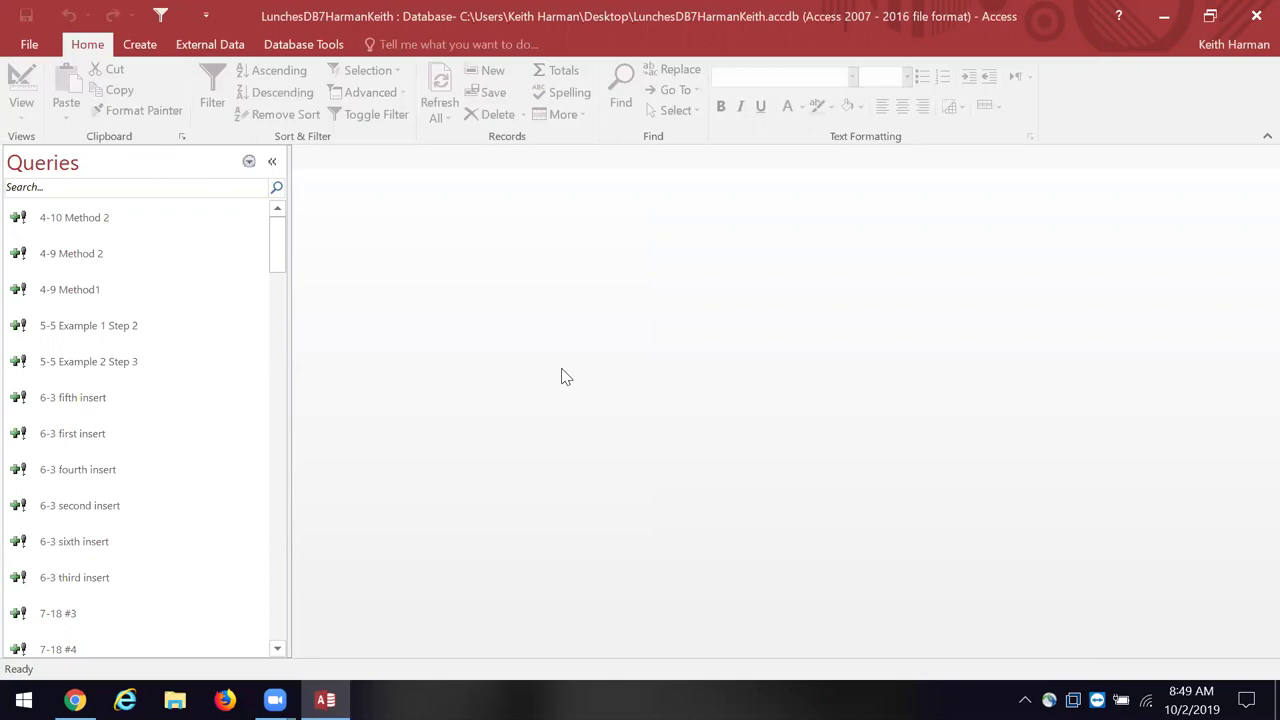
Run the 7-18 #3 append query and accept both confirmations to append its row.
{"action": "left_click_drag", "start_coordinate": [277, 265], "coordinate": [282, 300]}
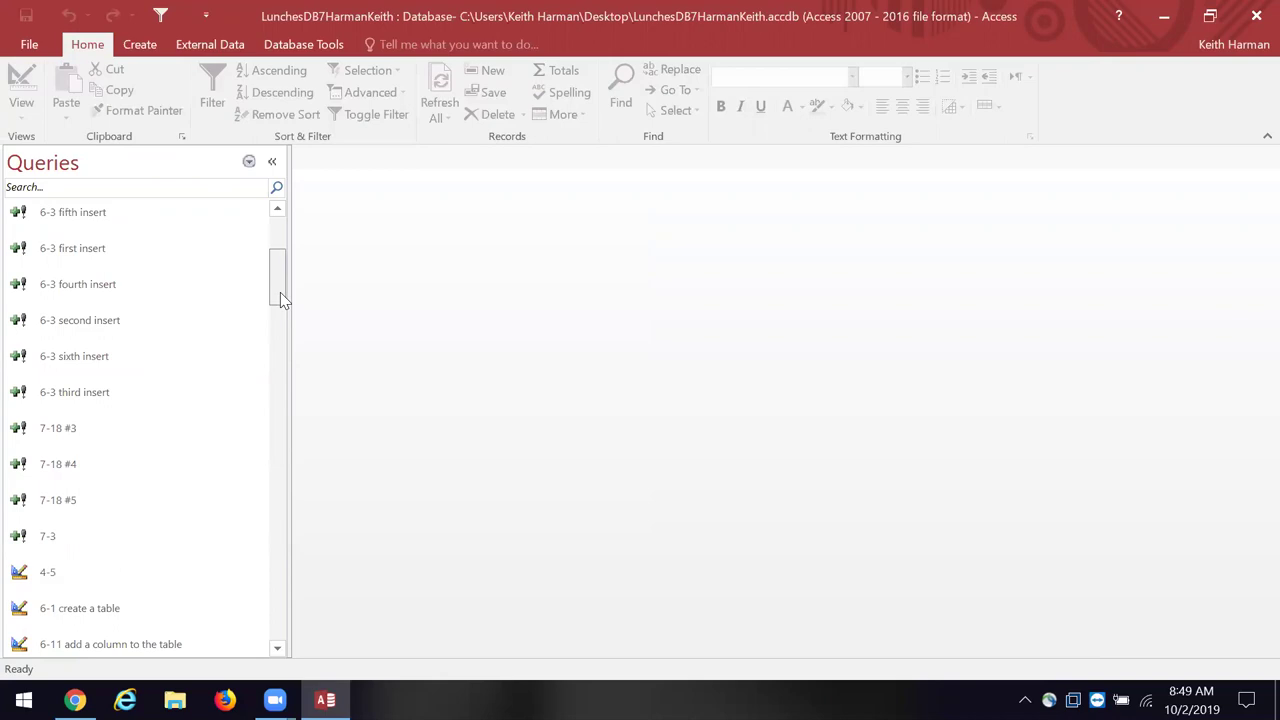
{"action": "right_click", "coordinate": [68, 432]}
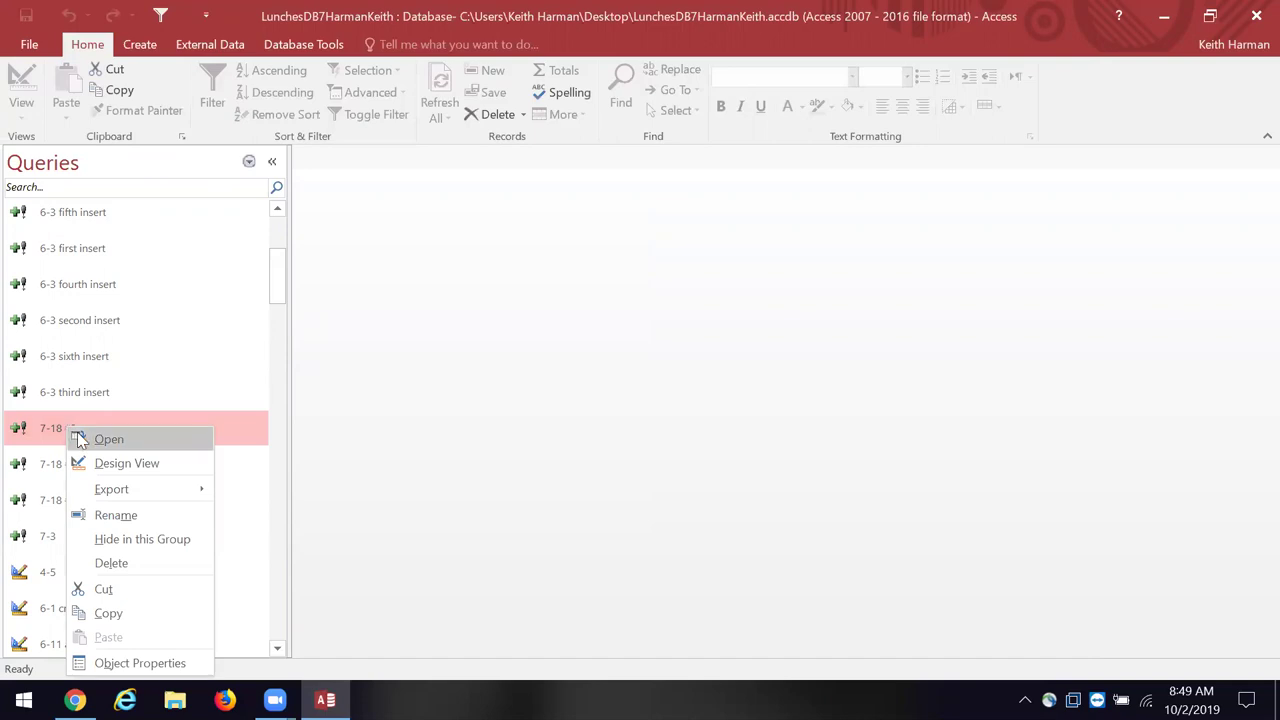
{"action": "left_click", "coordinate": [95, 439]}
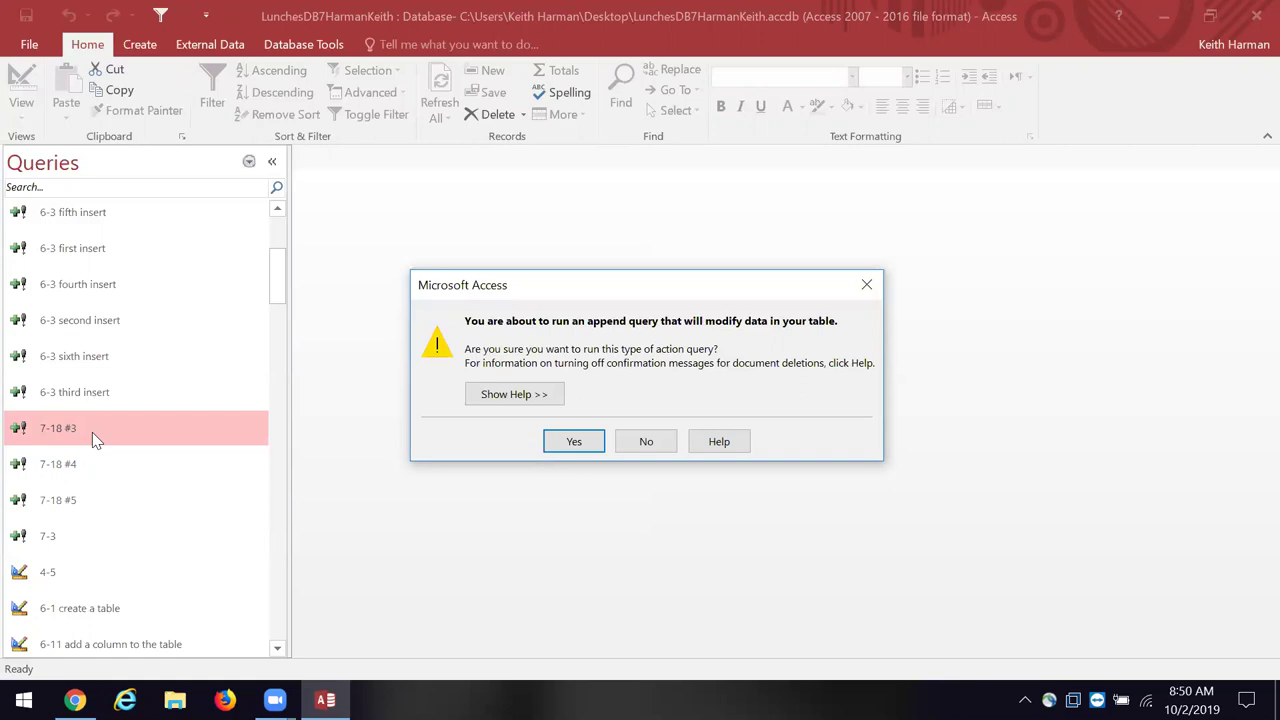
{"action": "left_click", "coordinate": [574, 445]}
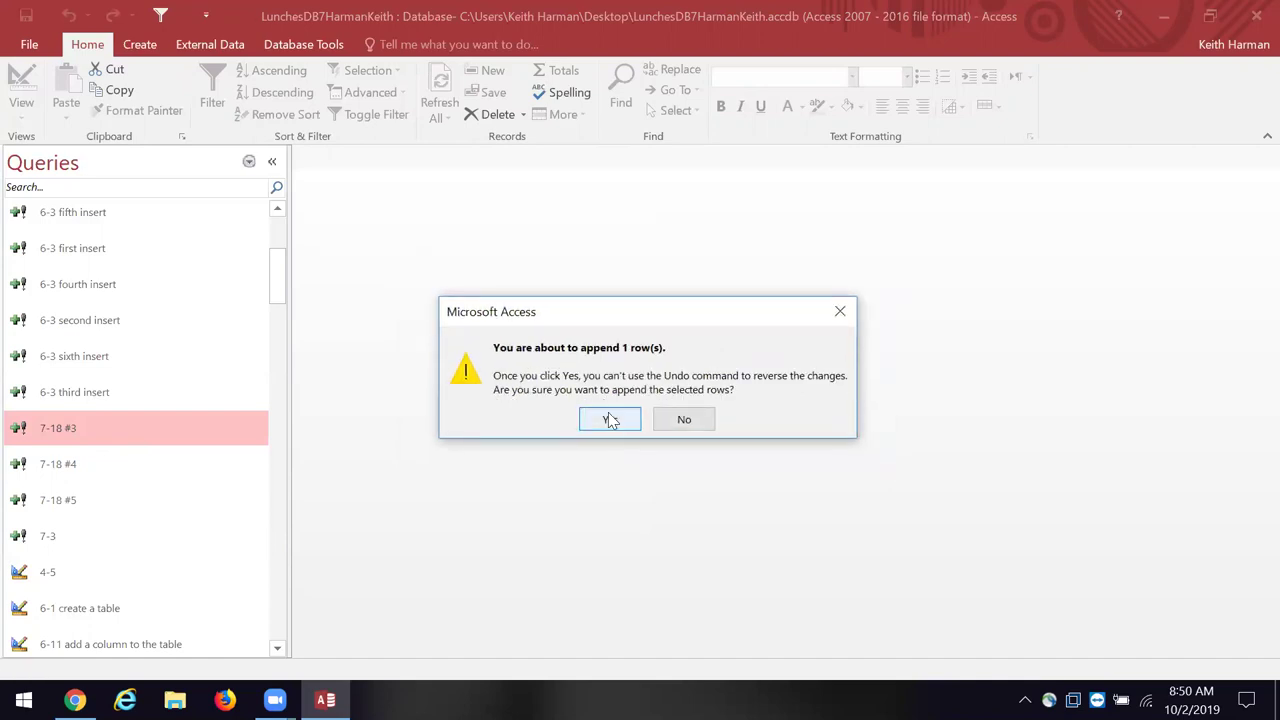
{"action": "left_click", "coordinate": [611, 421]}
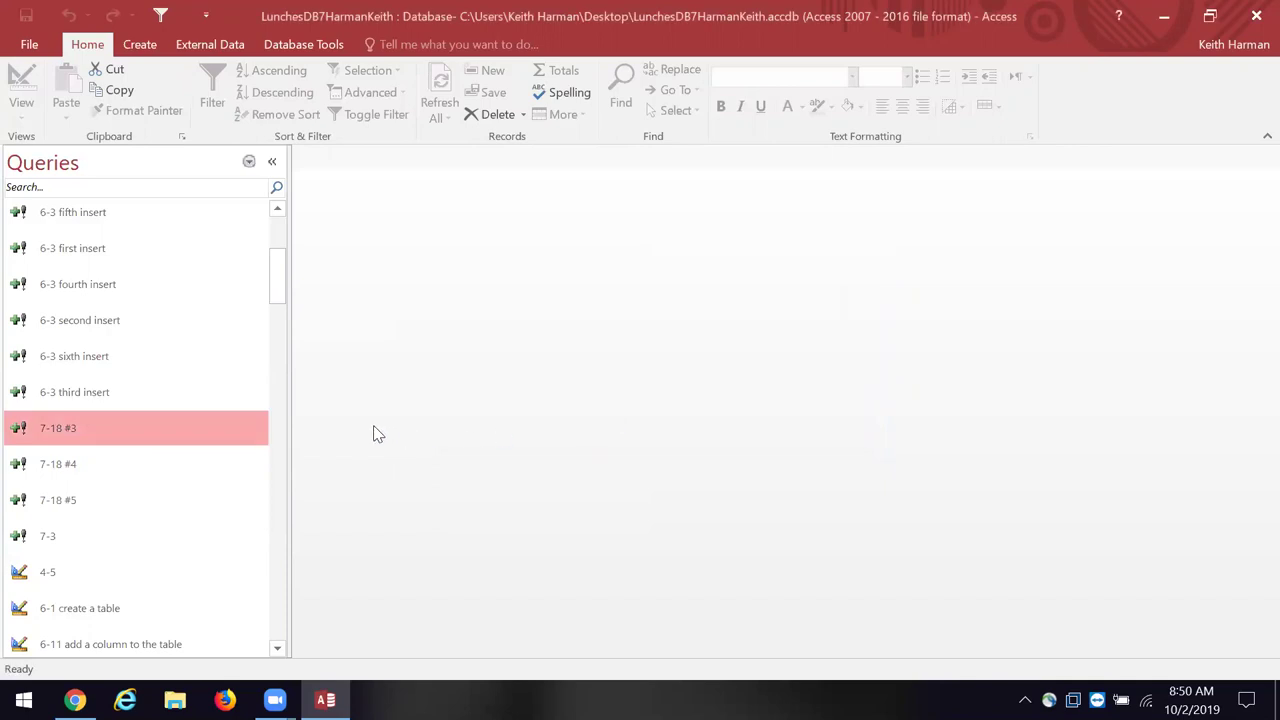
Open the 7-18 #3 query in Design View and copy its entire INSERT INTO statement.
{"action": "right_click", "coordinate": [200, 435]}
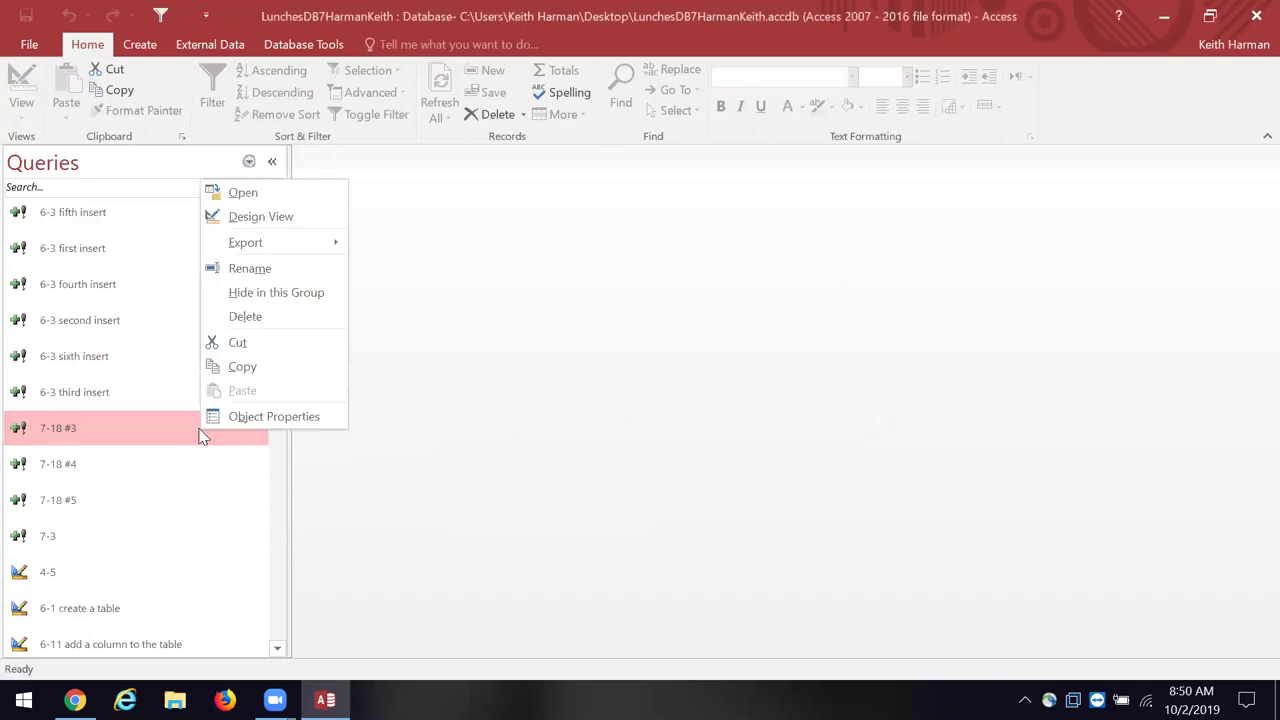
{"action": "left_click", "coordinate": [265, 213]}
{"action": "left_click", "coordinate": [796, 387]}
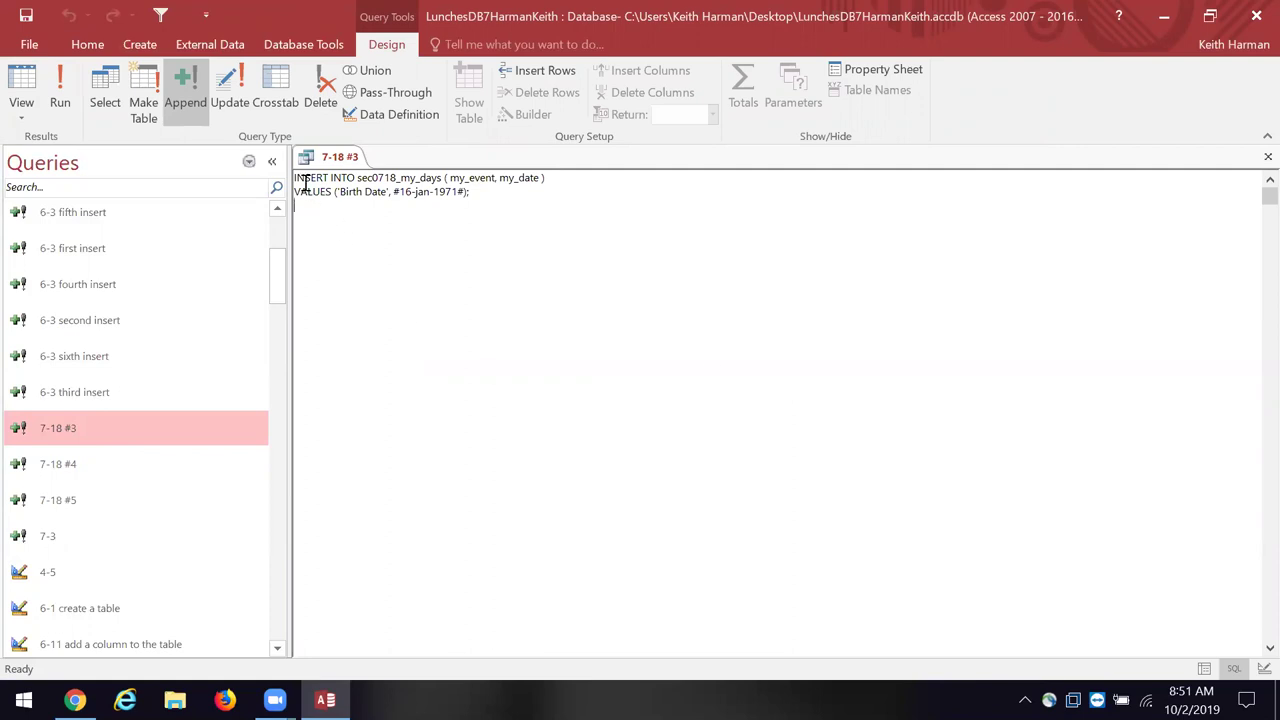
{"action": "left_click_drag", "start_coordinate": [296, 177], "coordinate": [514, 200]}
{"action": "key", "text": "ctrl+c"}
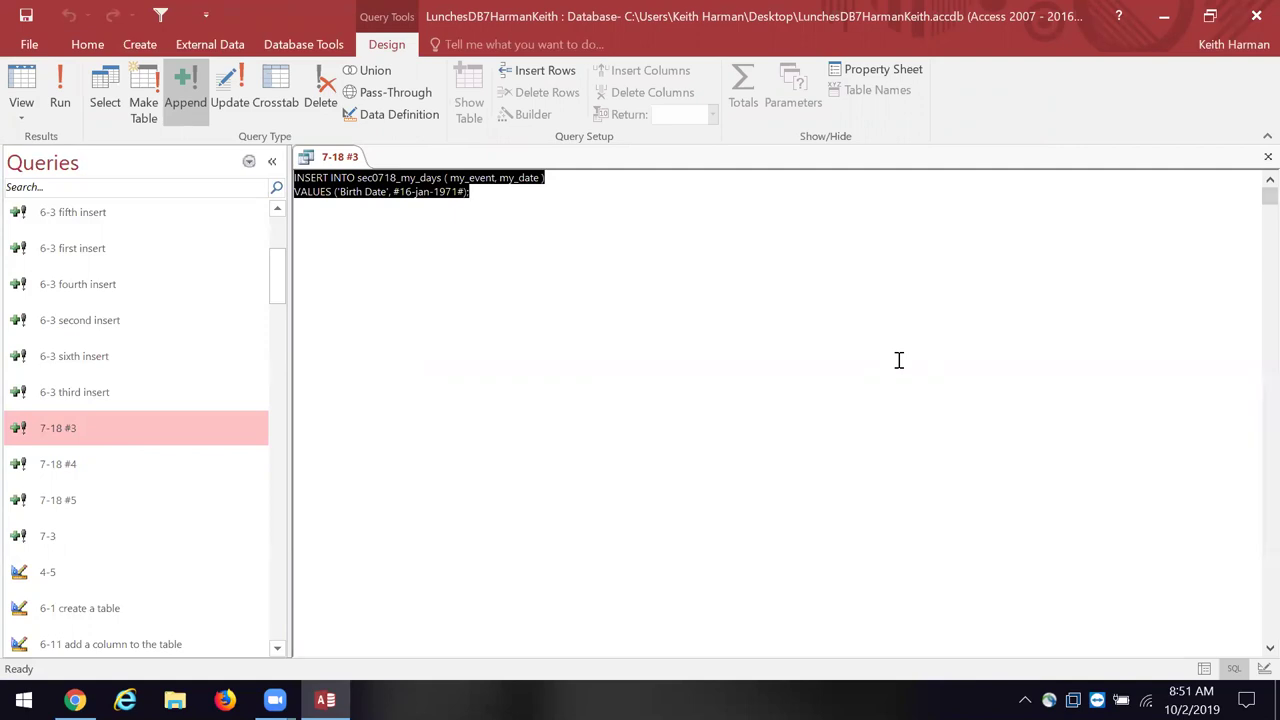
Switch to Word, create a blank document and paste the copied SQL statement into it.
{"action": "left_click", "coordinate": [1163, 14]}
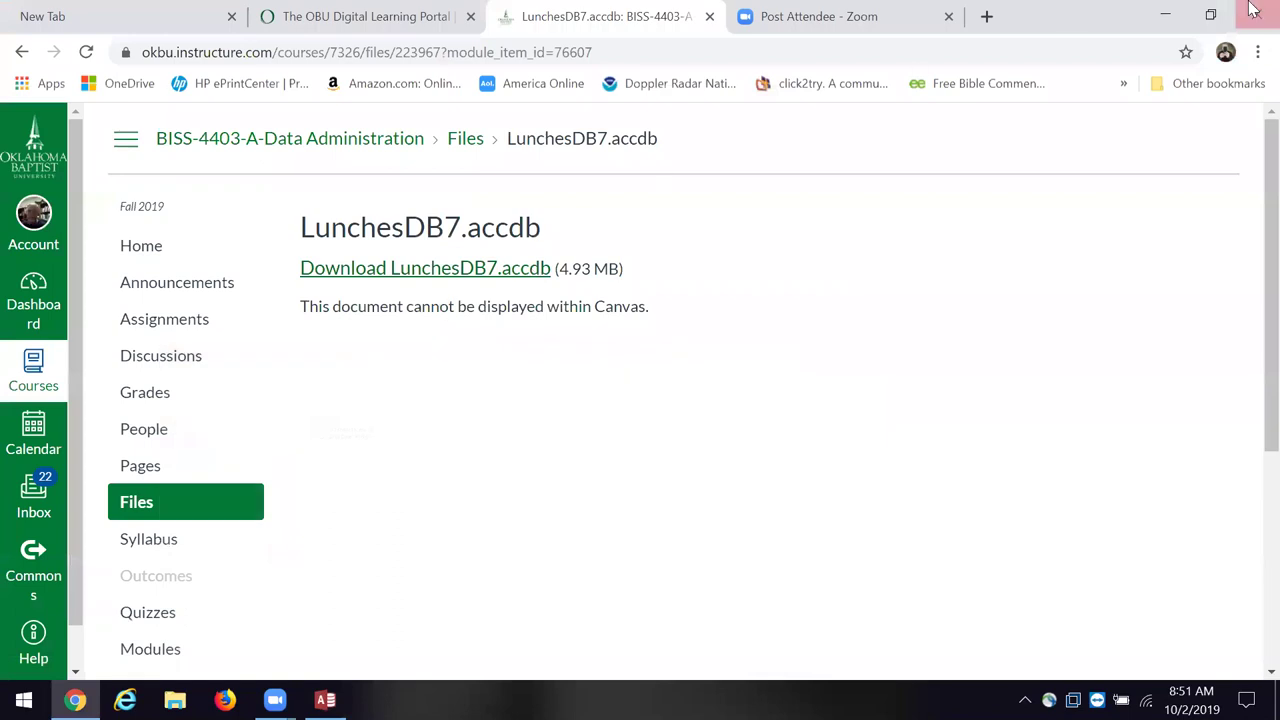
{"action": "left_click", "coordinate": [1163, 16]}
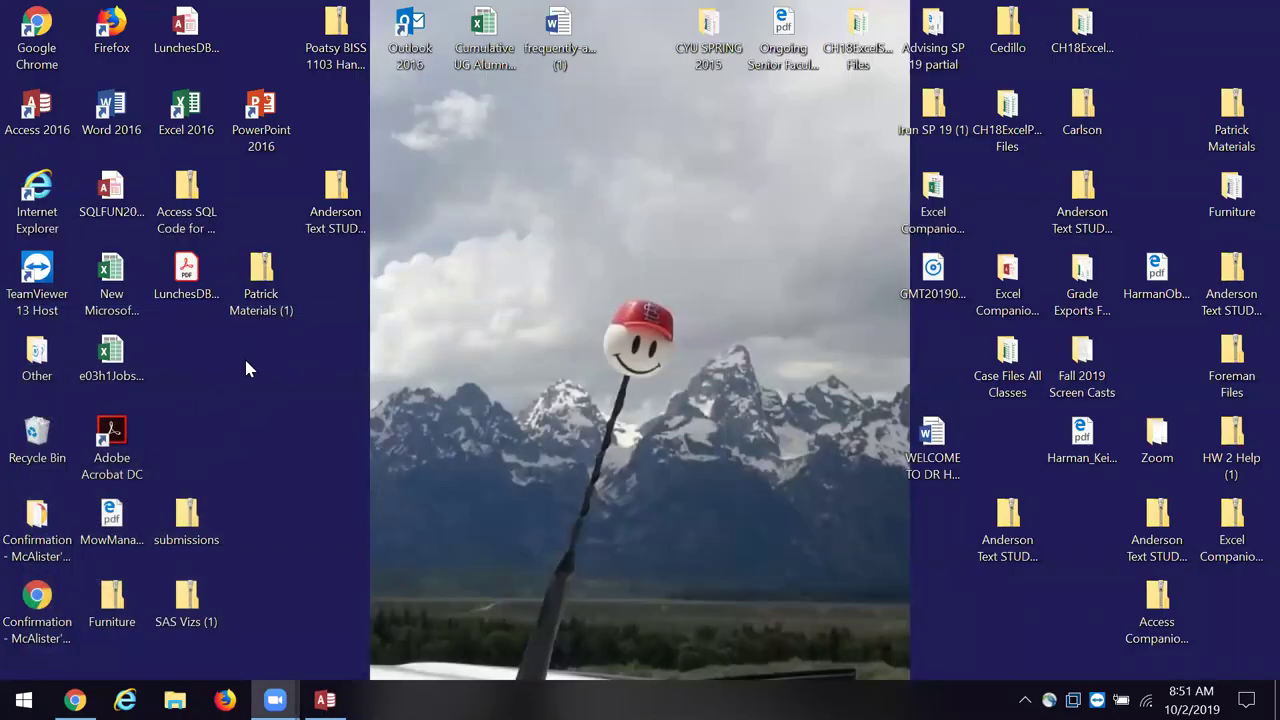
{"action": "left_click", "coordinate": [127, 120]}
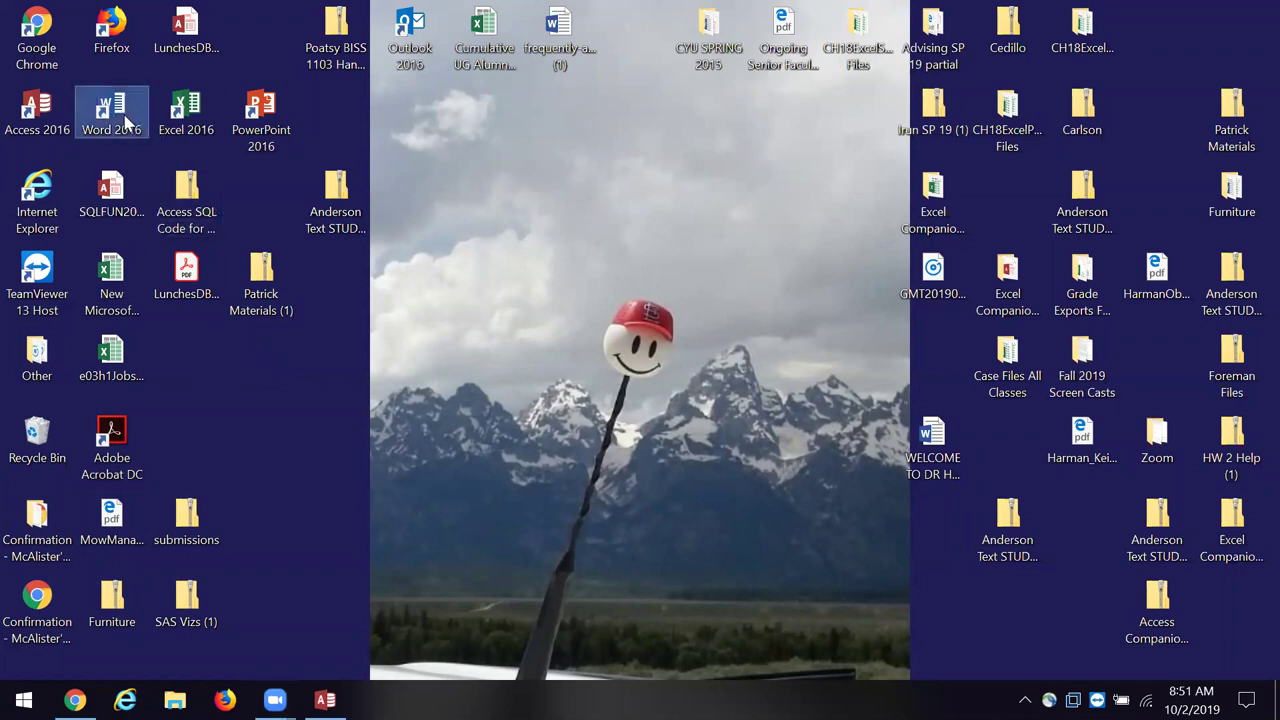
{"action": "right_click", "coordinate": [127, 120]}
{"action": "left_click", "coordinate": [162, 130]}
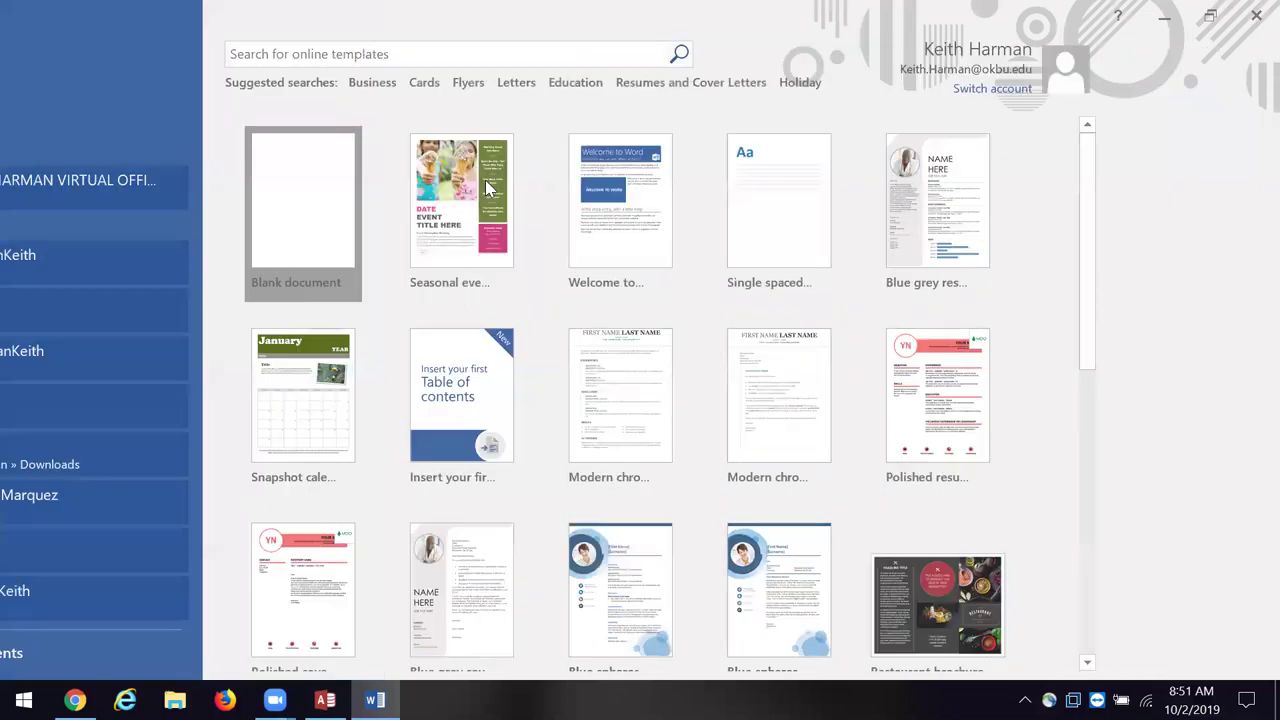
{"action": "key", "text": "Return"}
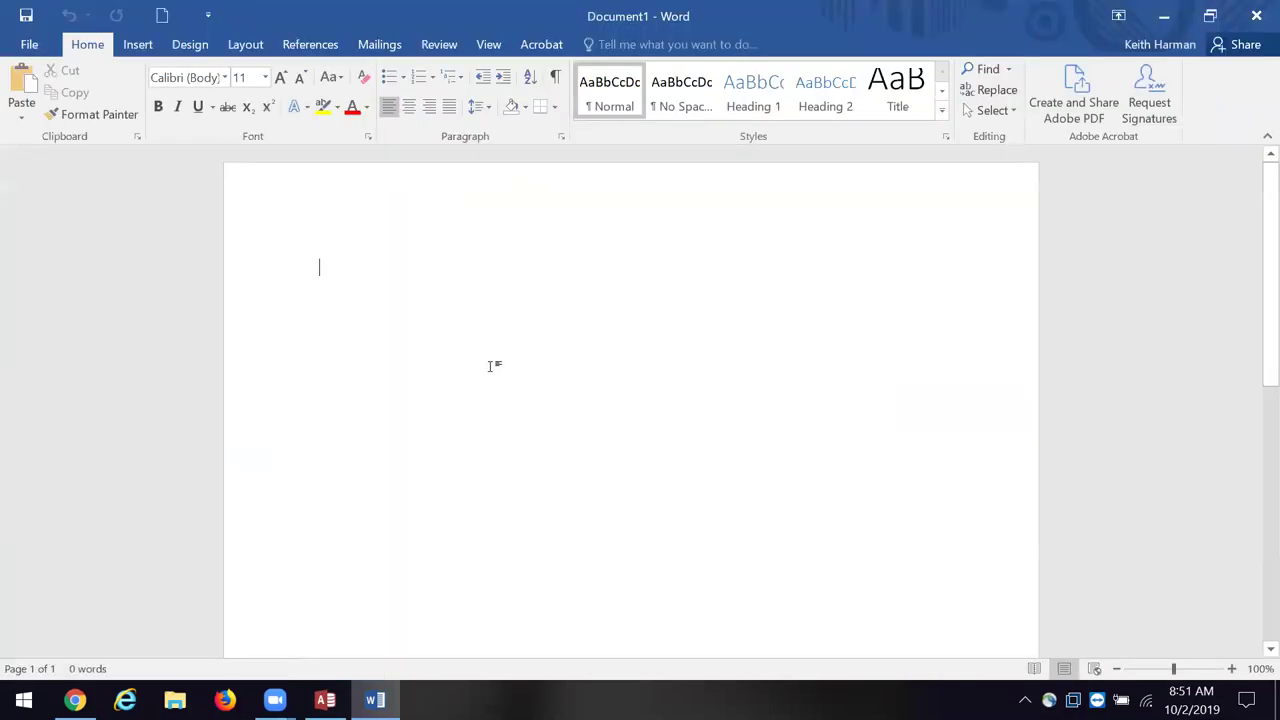
{"action": "key", "text": "ctrl+v"}
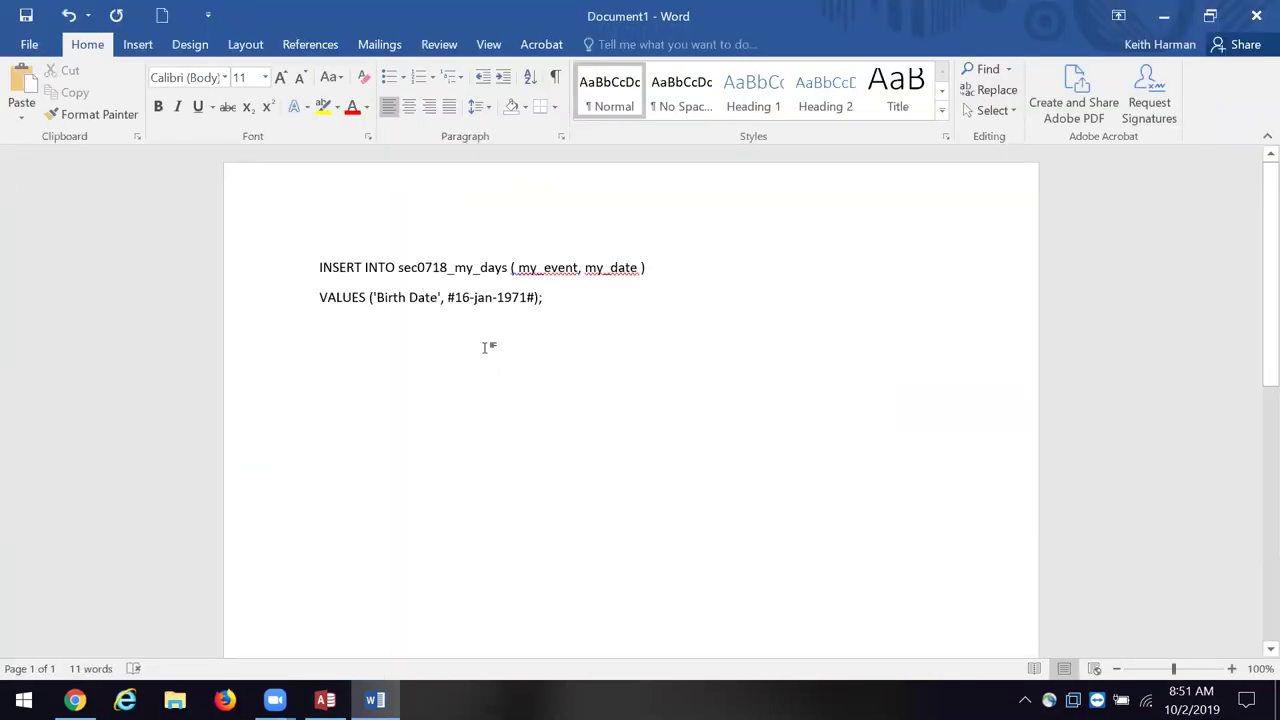
Set the font size of both pasted SQL lines to 14.
{"action": "left_click_drag", "start_coordinate": [309, 266], "coordinate": [672, 297]}
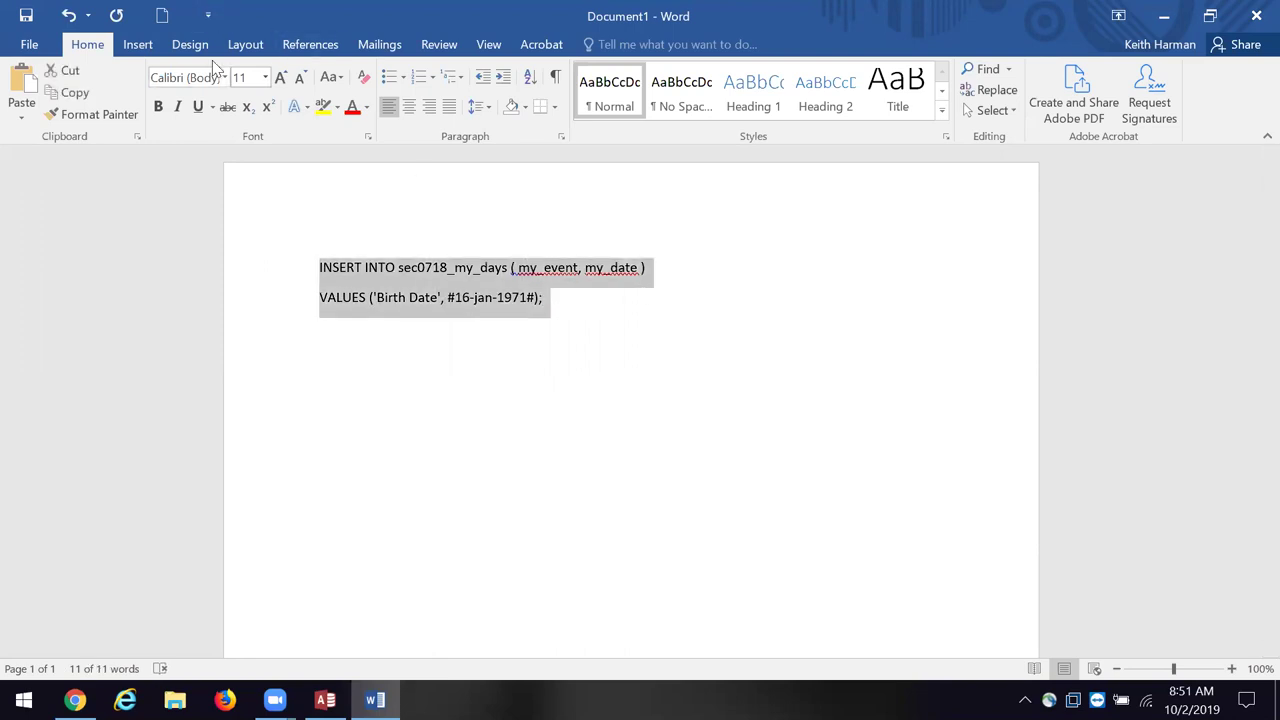
{"action": "left_click", "coordinate": [265, 77]}
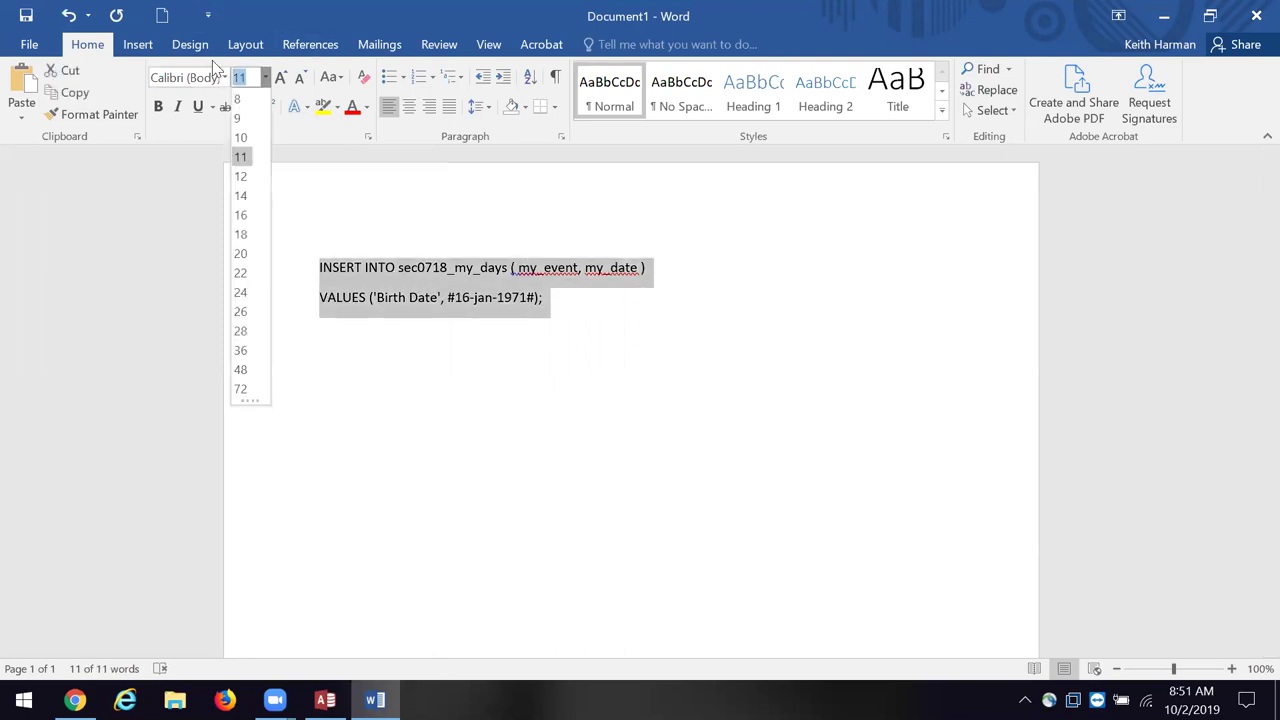
{"action": "left_click", "coordinate": [240, 197]}
{"action": "left_click", "coordinate": [821, 432]}
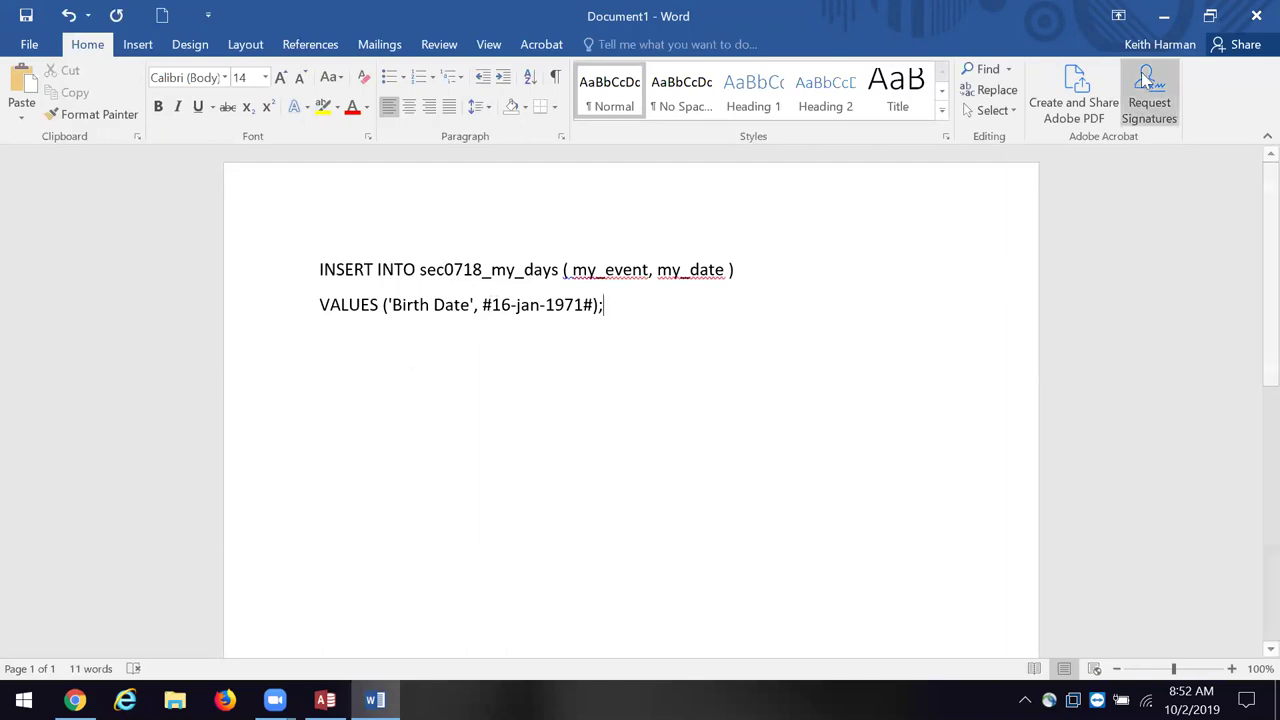
Switch back to Access and filter the object list to show the database's tables instead of its queries.
{"action": "left_click", "coordinate": [1163, 22]}
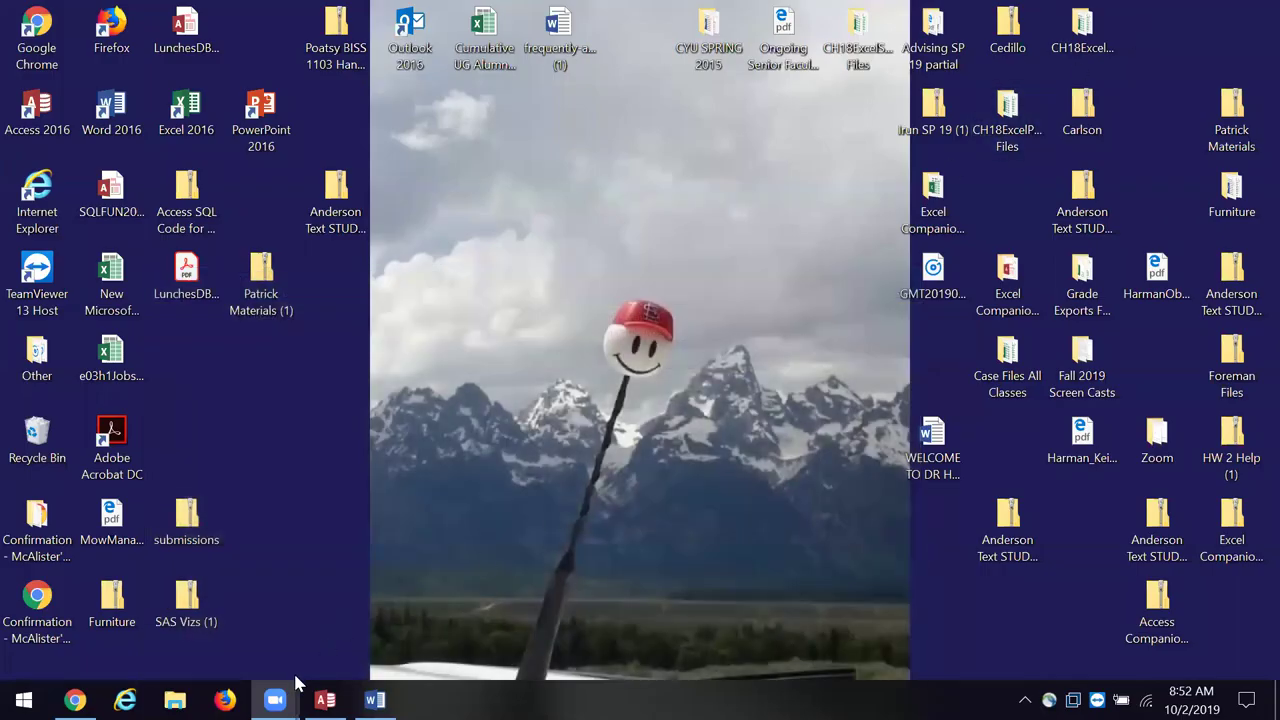
{"action": "left_click", "coordinate": [325, 700]}
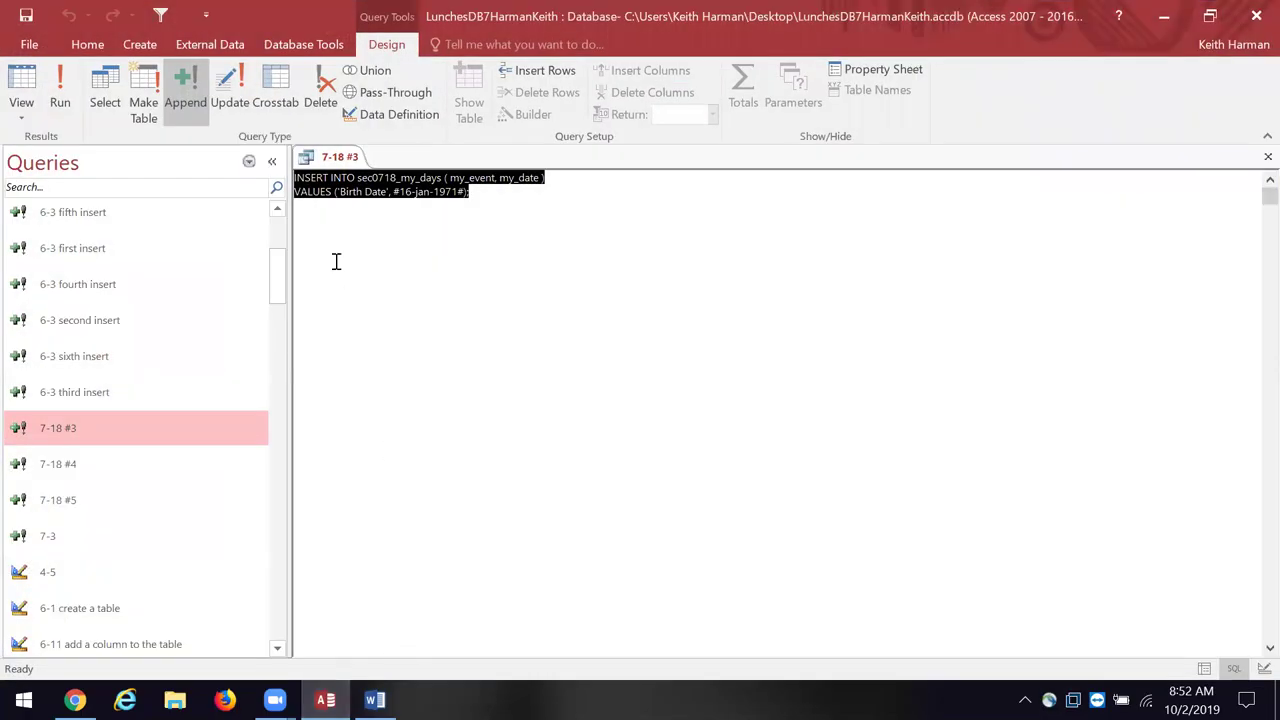
{"action": "left_click", "coordinate": [249, 162]}
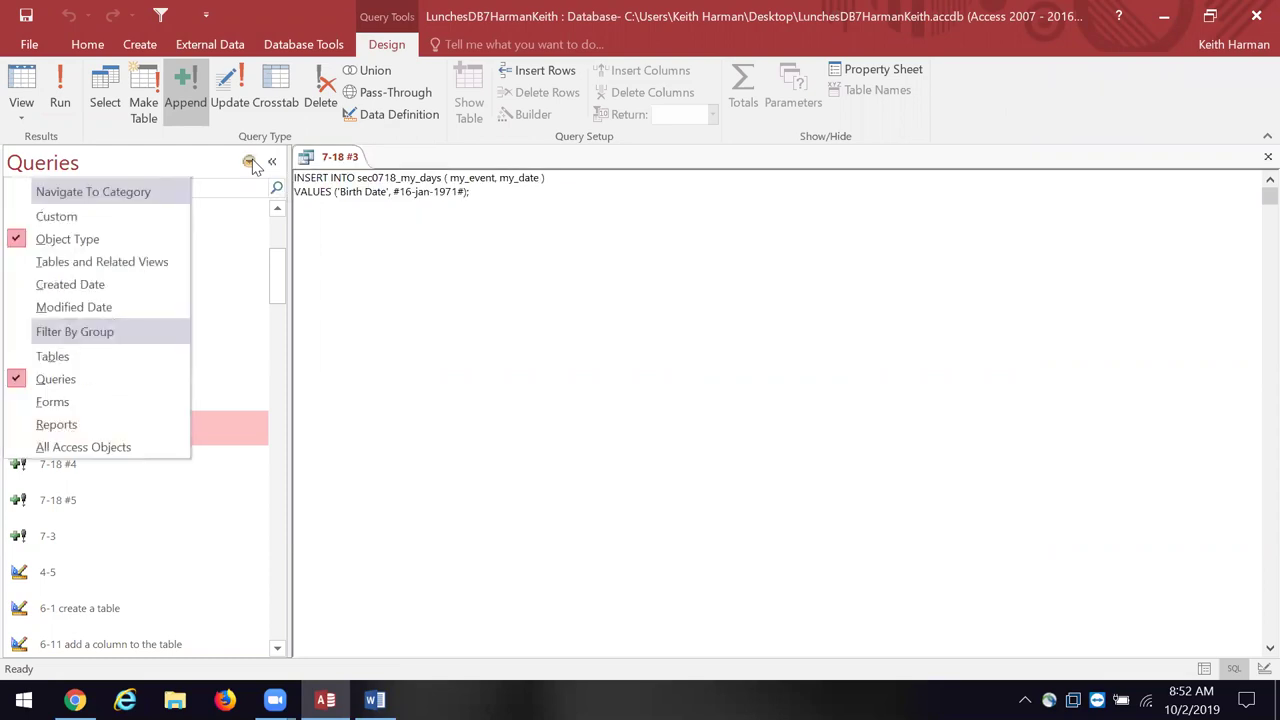
{"action": "left_click", "coordinate": [95, 365]}
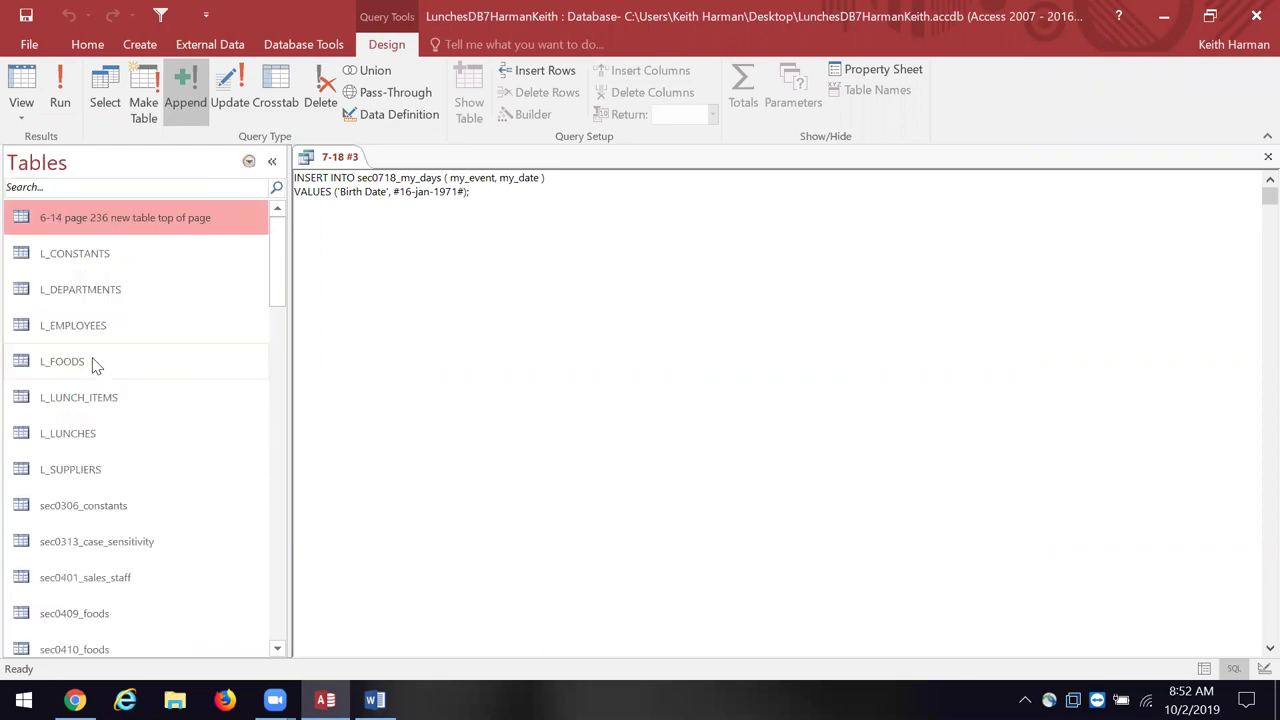
Find the sec0718_my_days table at the end of the table list and open it to view its records.
{"action": "scroll", "coordinate": [277, 290], "scroll_direction": "down", "scroll_amount": 1}
{"action": "left_click_drag", "start_coordinate": [277, 290], "coordinate": [237, 397]}
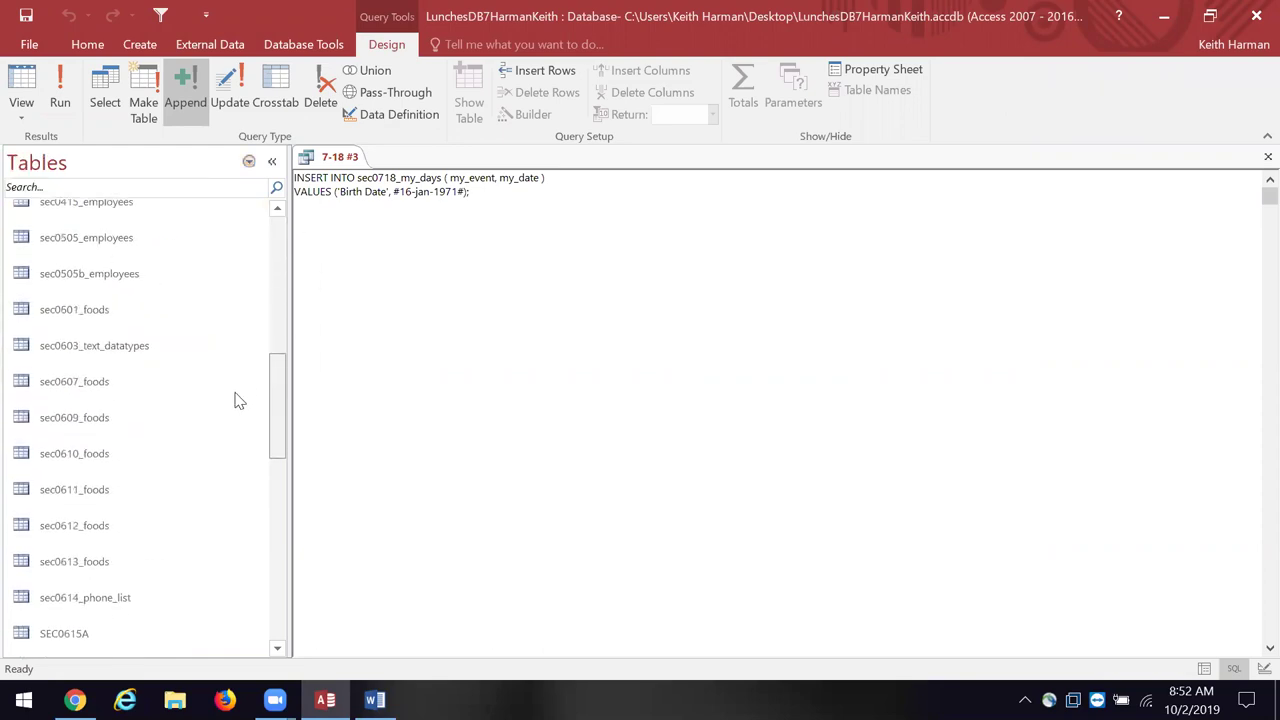
{"action": "scroll", "coordinate": [237, 401], "scroll_direction": "down", "scroll_amount": 1}
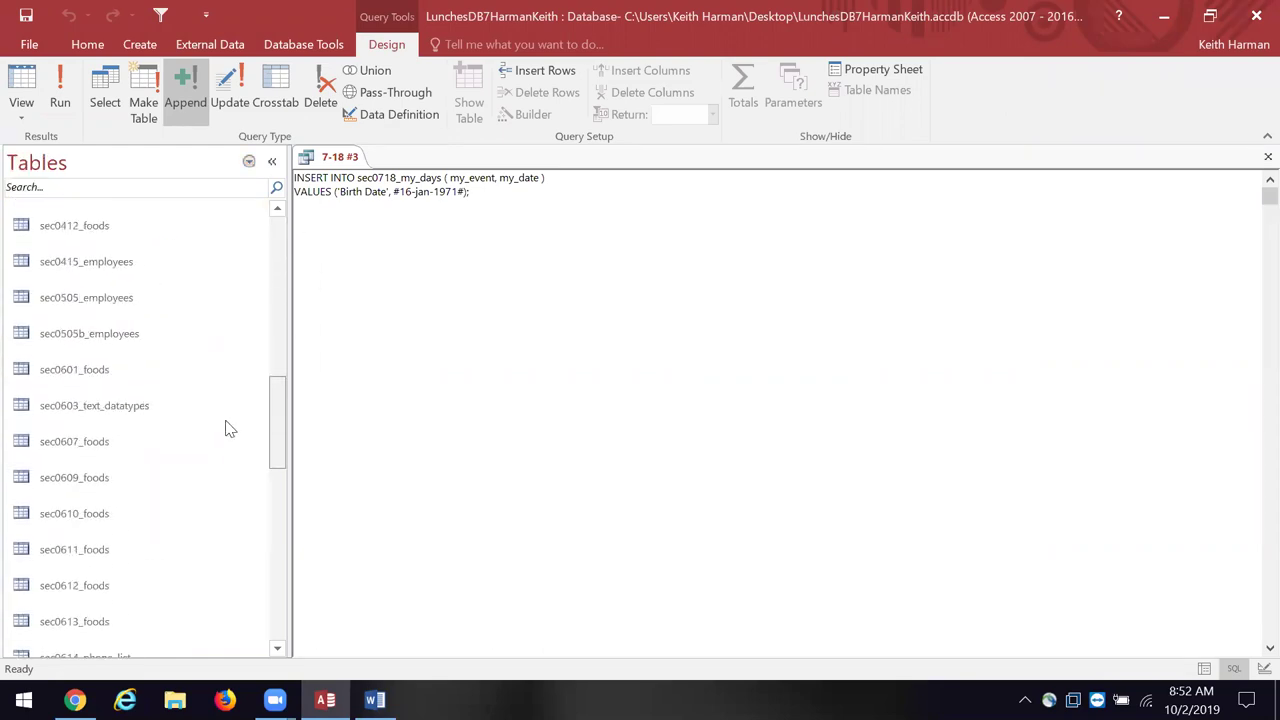
{"action": "scroll", "coordinate": [227, 445], "scroll_direction": "down", "scroll_amount": 1}
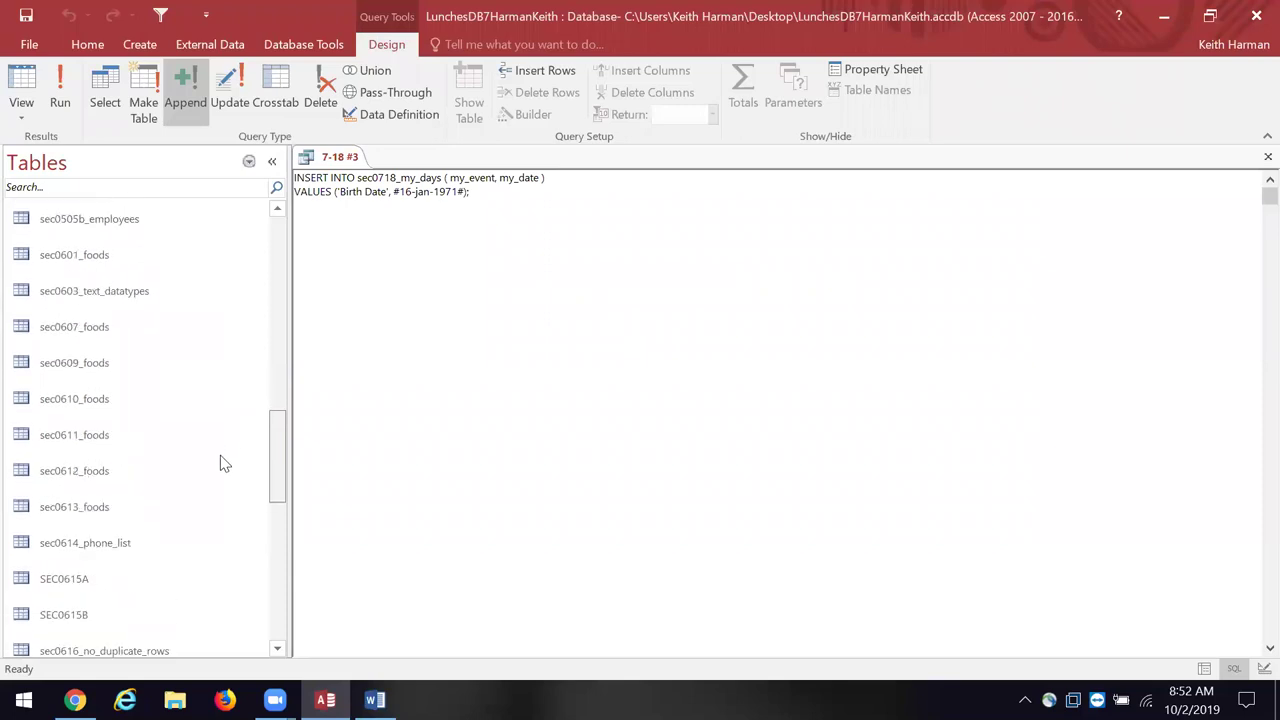
{"action": "scroll", "coordinate": [220, 470], "scroll_direction": "down", "scroll_amount": 3}
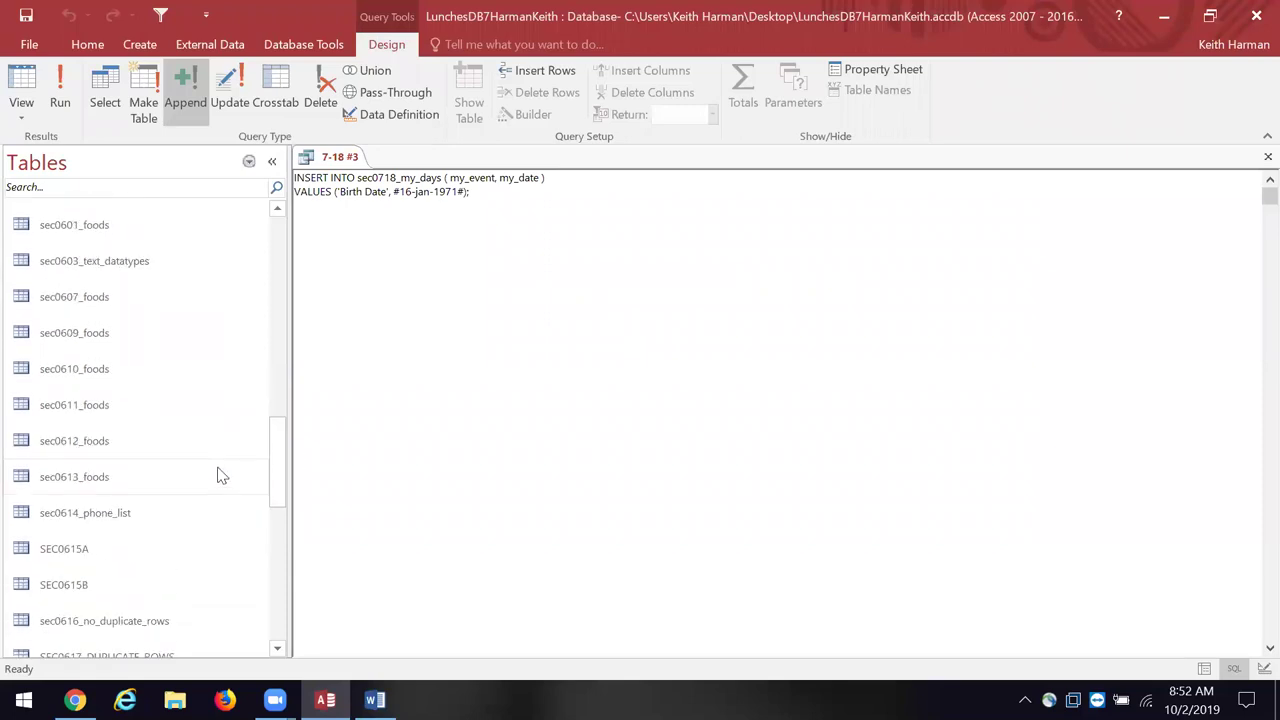
{"action": "scroll", "coordinate": [220, 475], "scroll_direction": "down", "scroll_amount": 4}
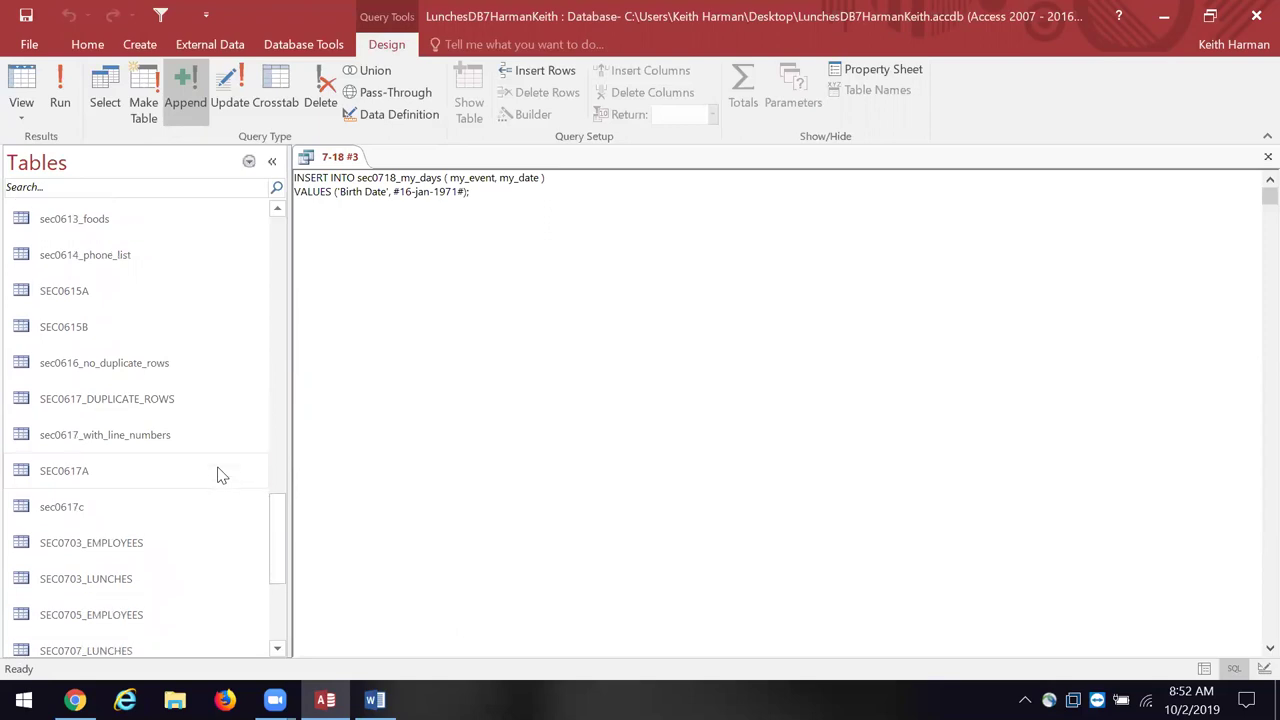
{"action": "scroll", "coordinate": [221, 476], "scroll_direction": "down", "scroll_amount": 4}
{"action": "scroll", "coordinate": [222, 476], "scroll_direction": "down", "scroll_amount": 2}
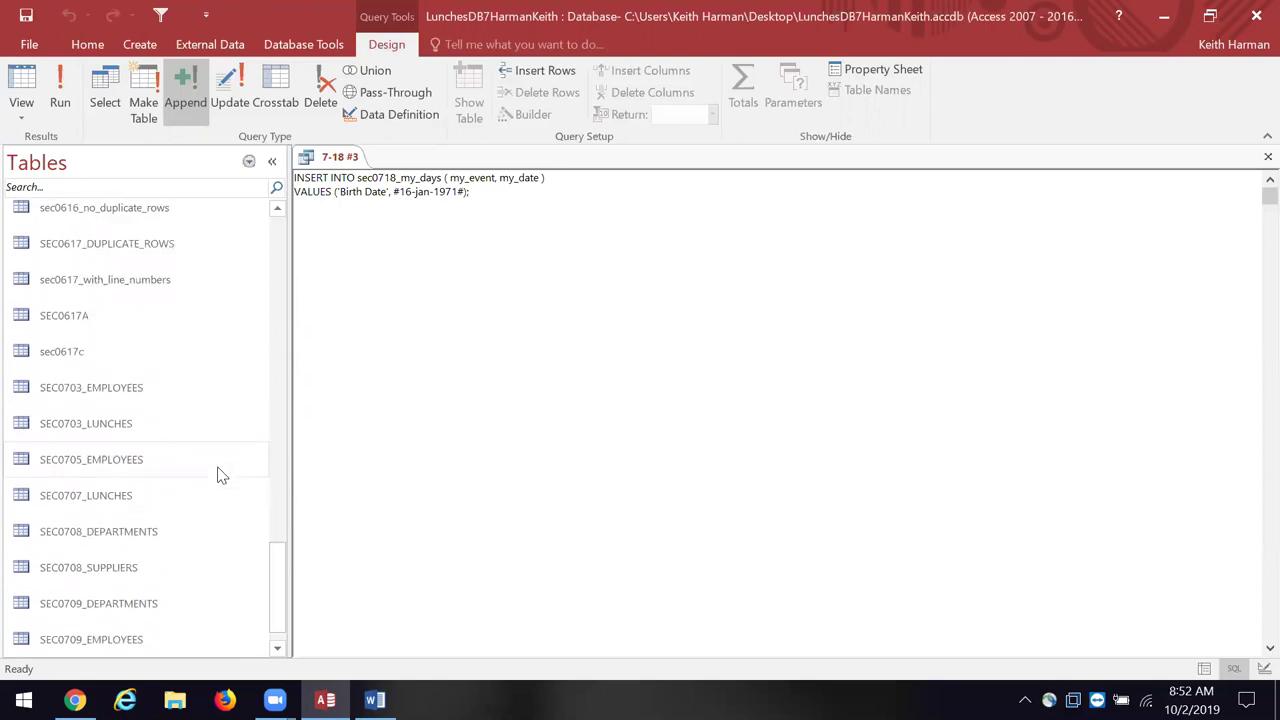
{"action": "scroll", "coordinate": [222, 476], "scroll_direction": "down", "scroll_amount": 1}
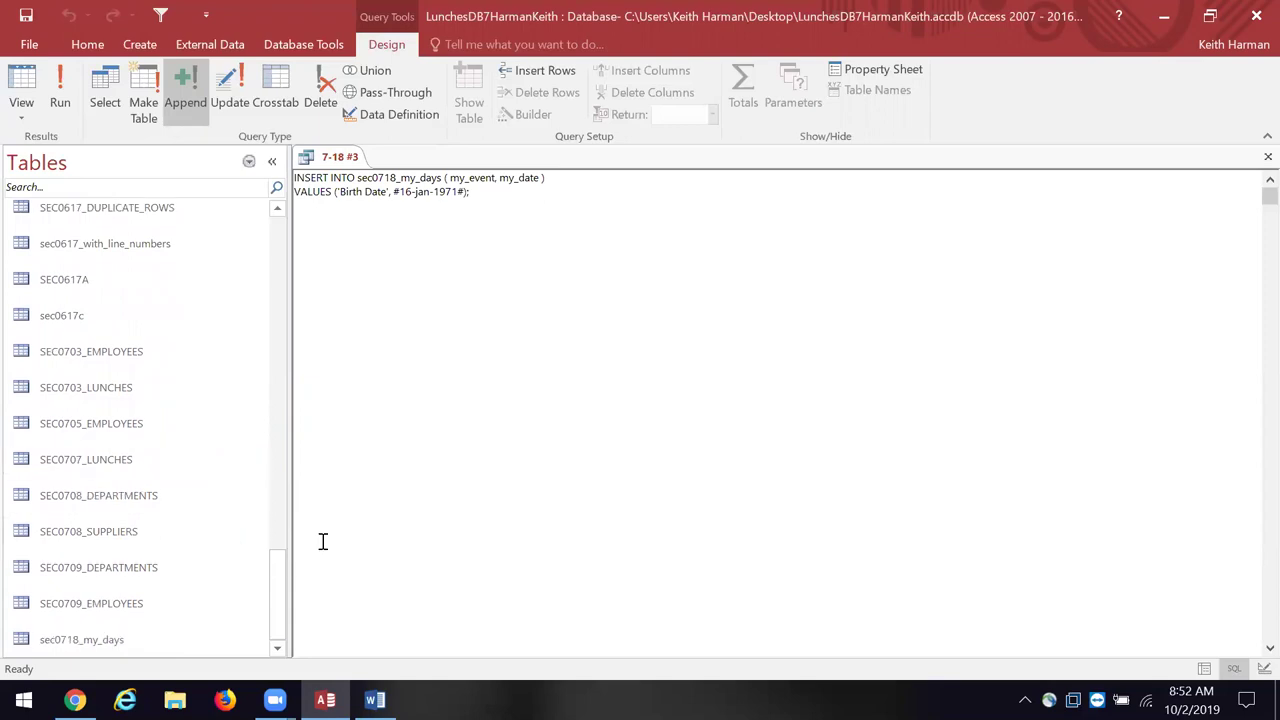
{"action": "right_click", "coordinate": [128, 645]}
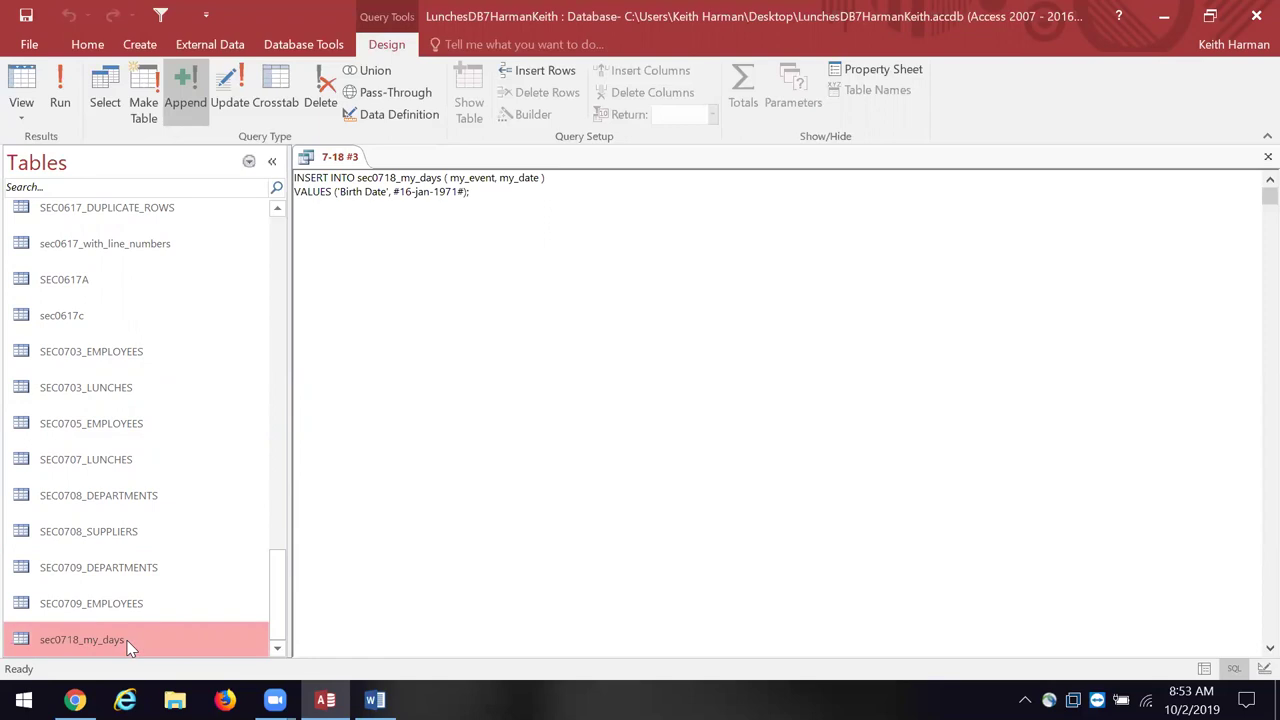
{"action": "left_click", "coordinate": [223, 337]}
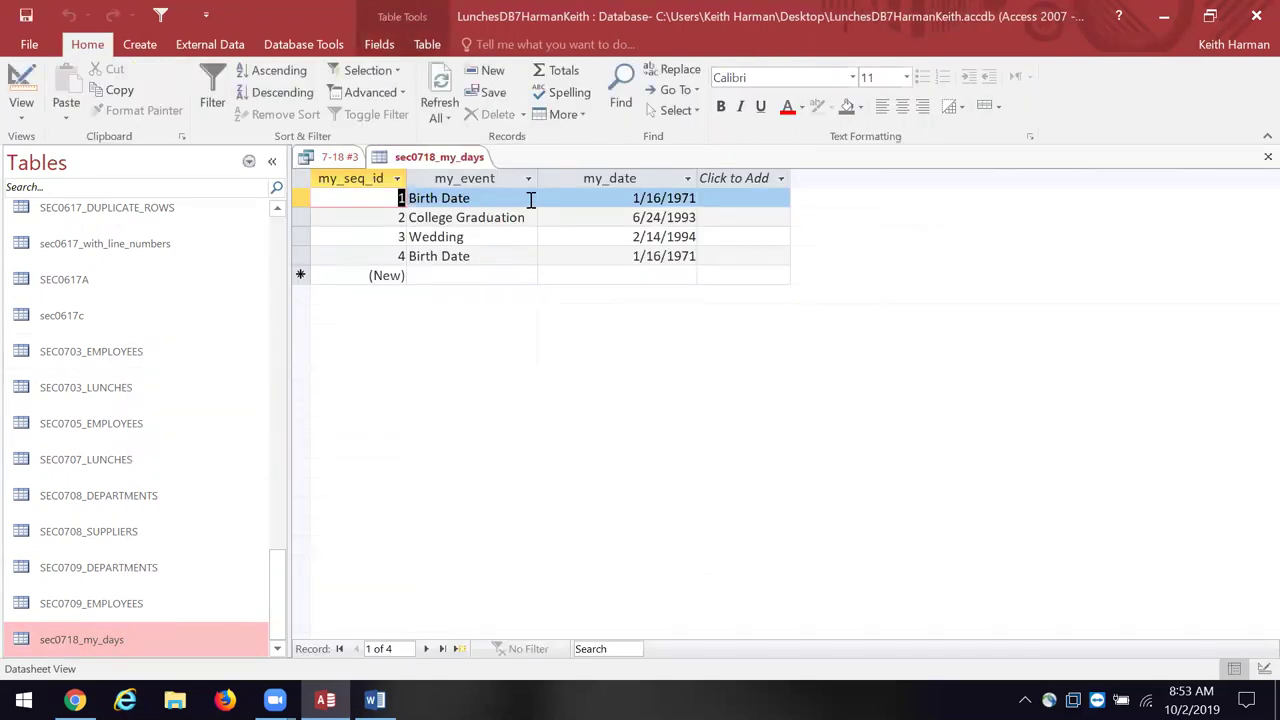
Select the event in the last sec0718_my_days record, and view the 7-18 #3 query in Datasheet View for comparison.
{"action": "left_click", "coordinate": [486, 255]}
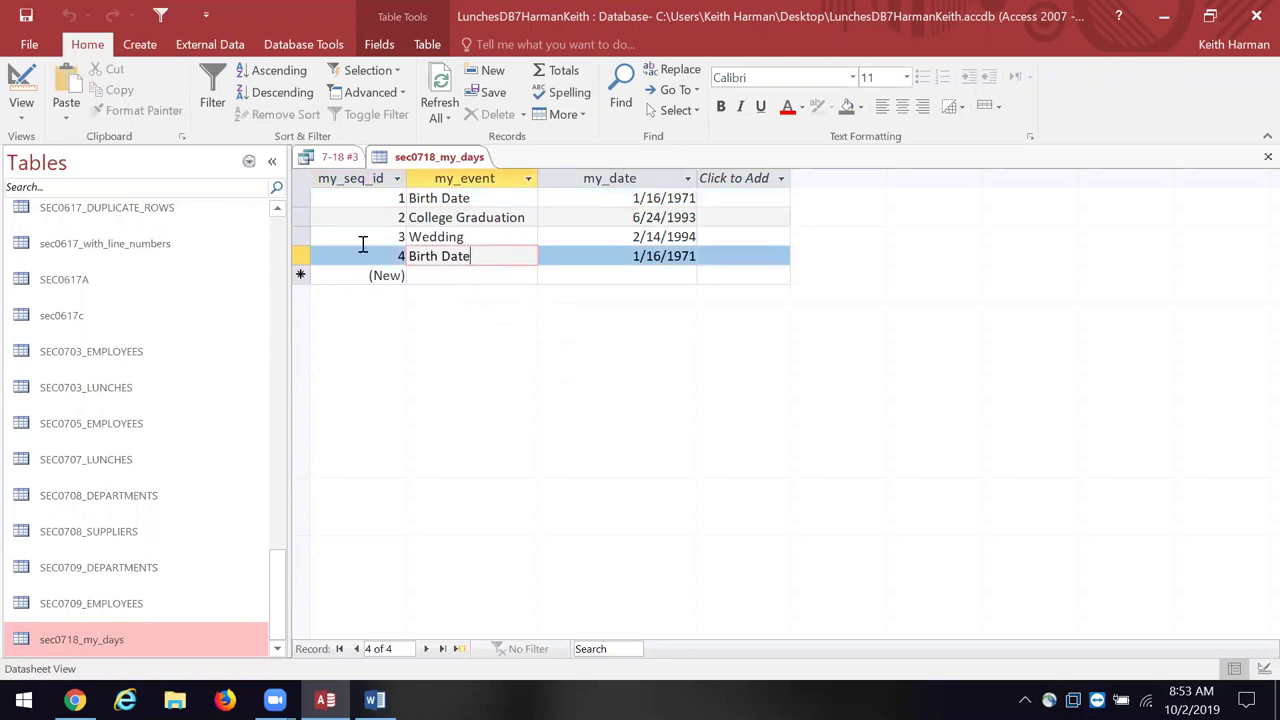
{"action": "left_click", "coordinate": [336, 158]}
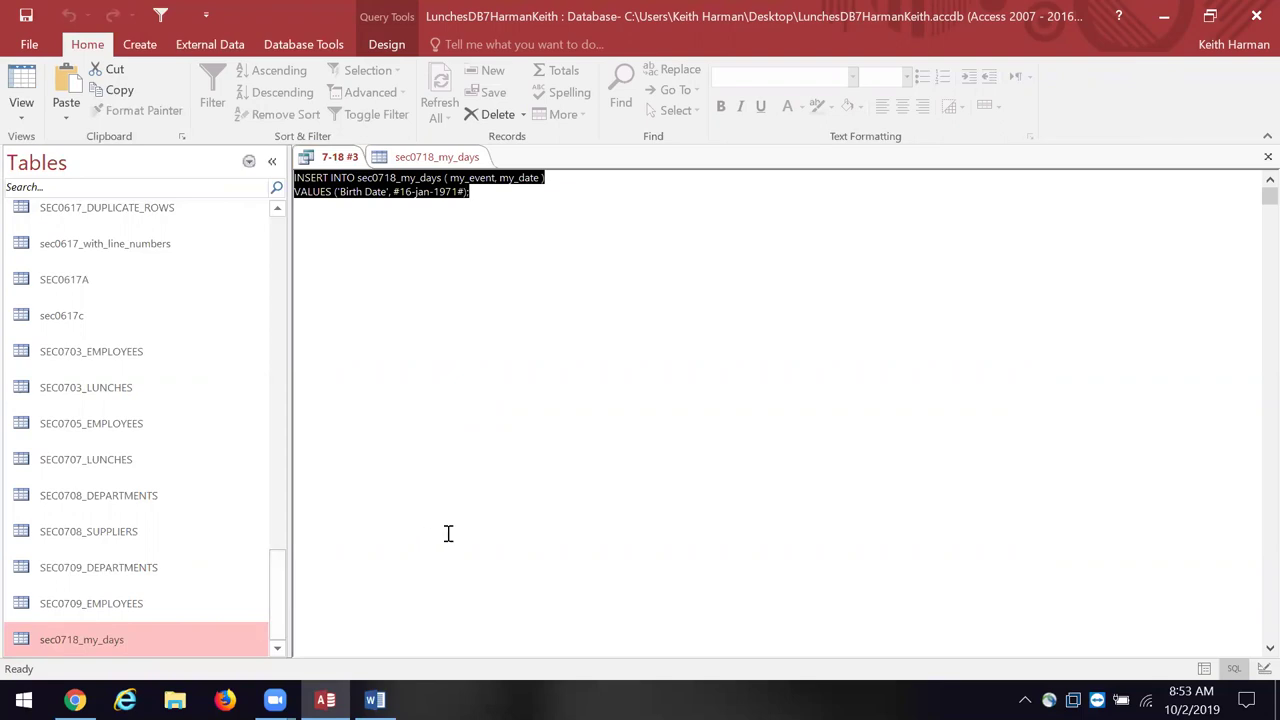
{"action": "left_click", "coordinate": [20, 86]}
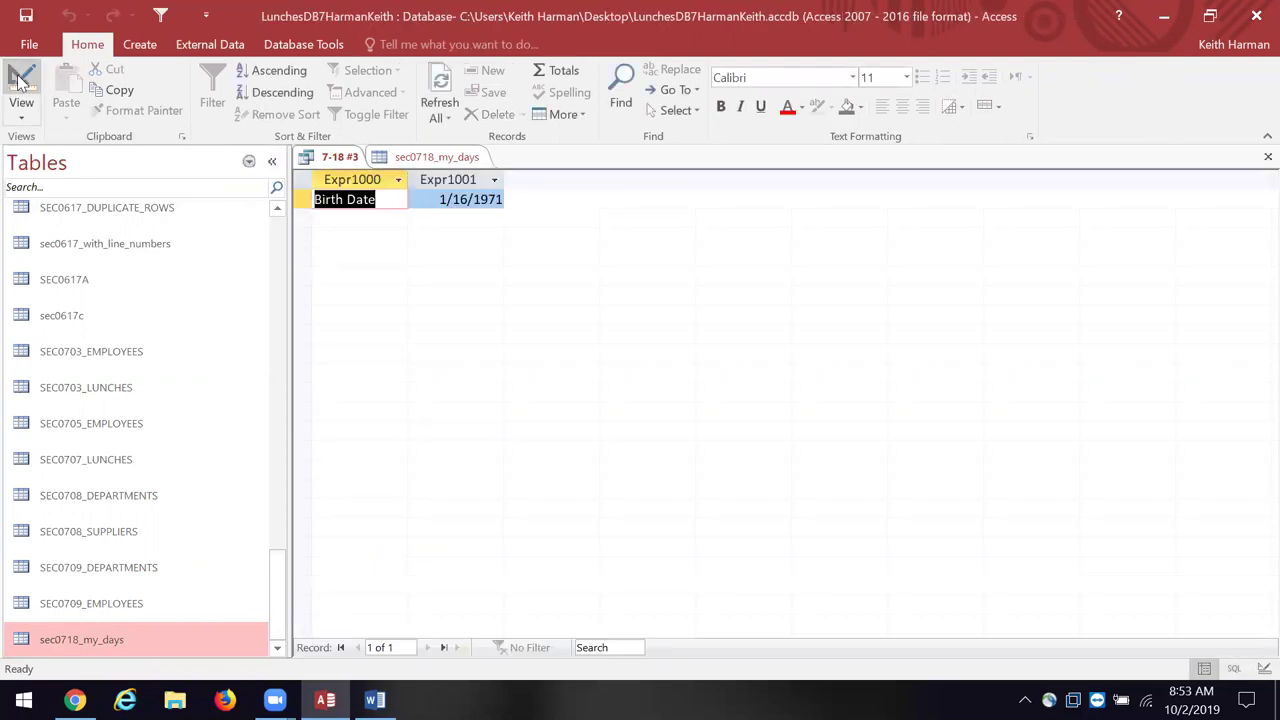
Return to the sec0718_my_days table, and close both it and the 7-18 #3 query.
{"action": "left_click", "coordinate": [448, 160]}
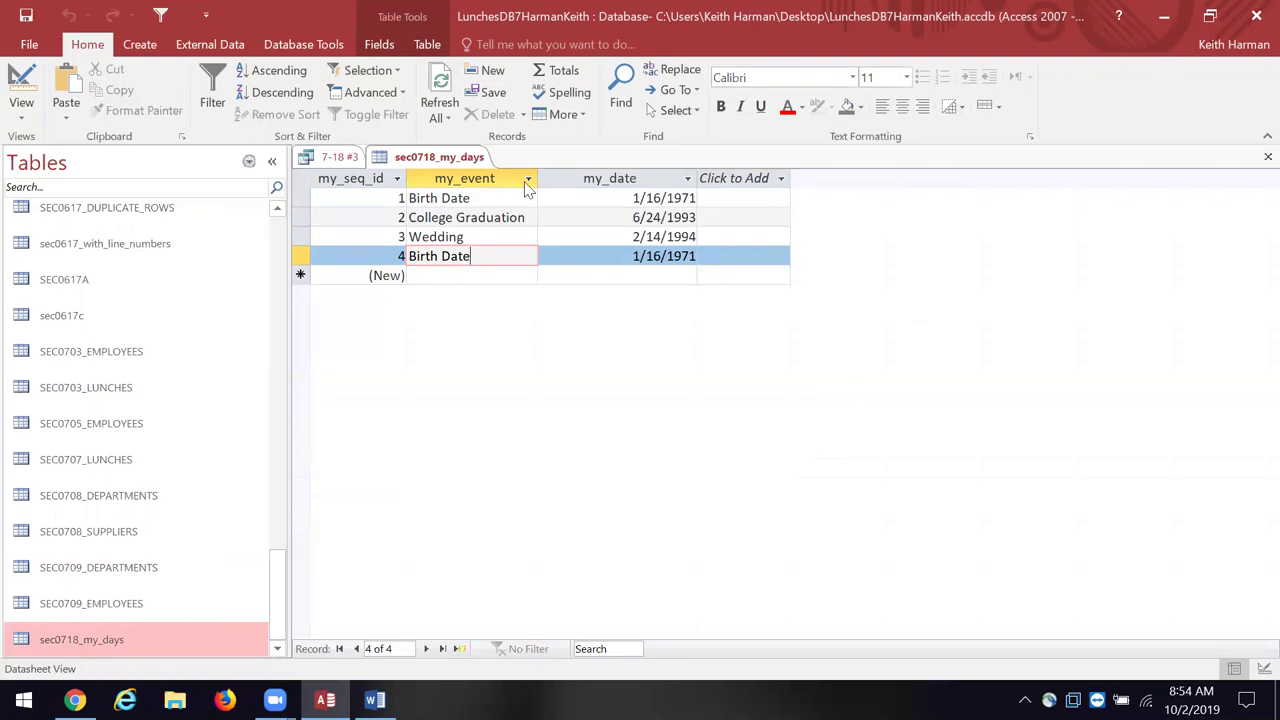
{"action": "right_click", "coordinate": [465, 170]}
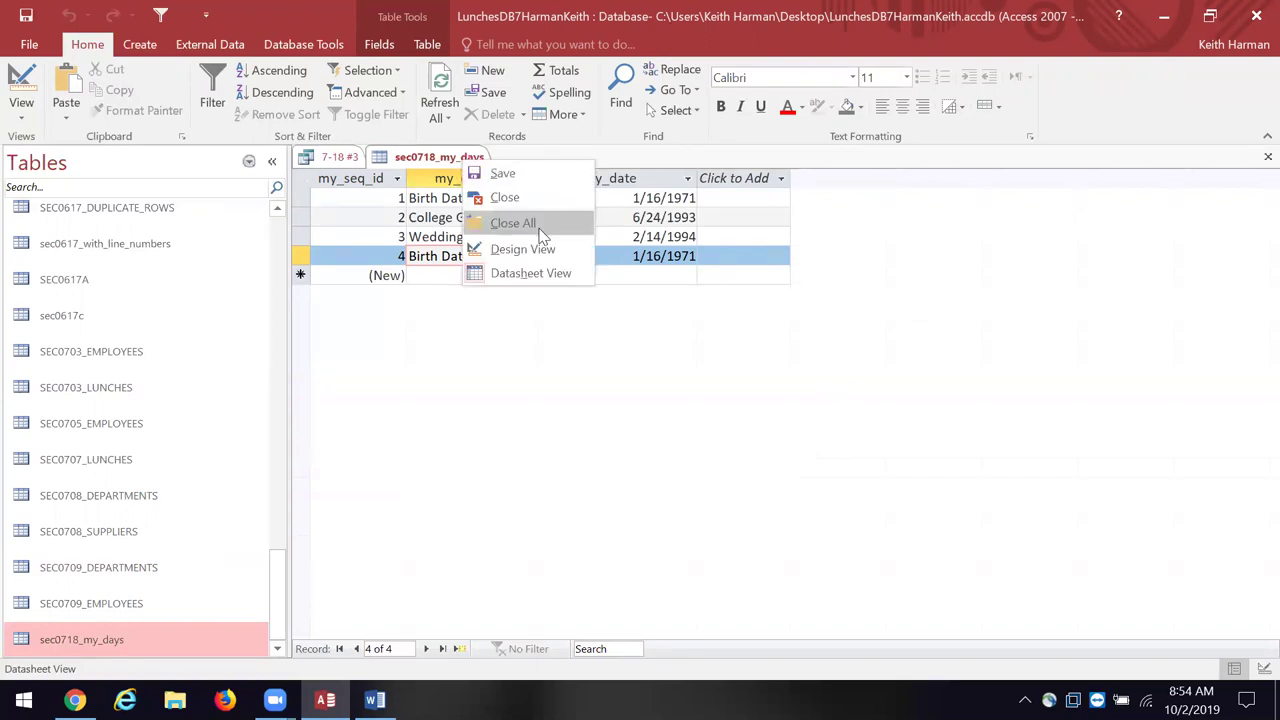
{"action": "left_click", "coordinate": [533, 190]}
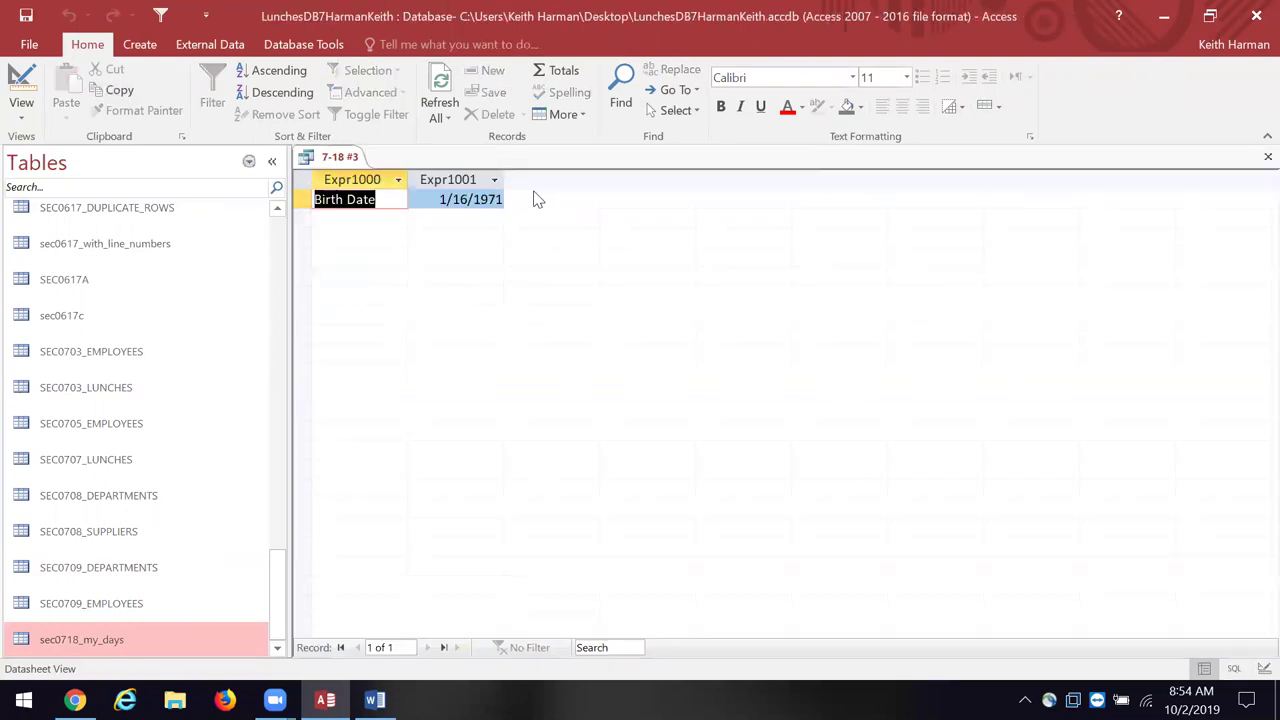
{"action": "right_click", "coordinate": [345, 162]}
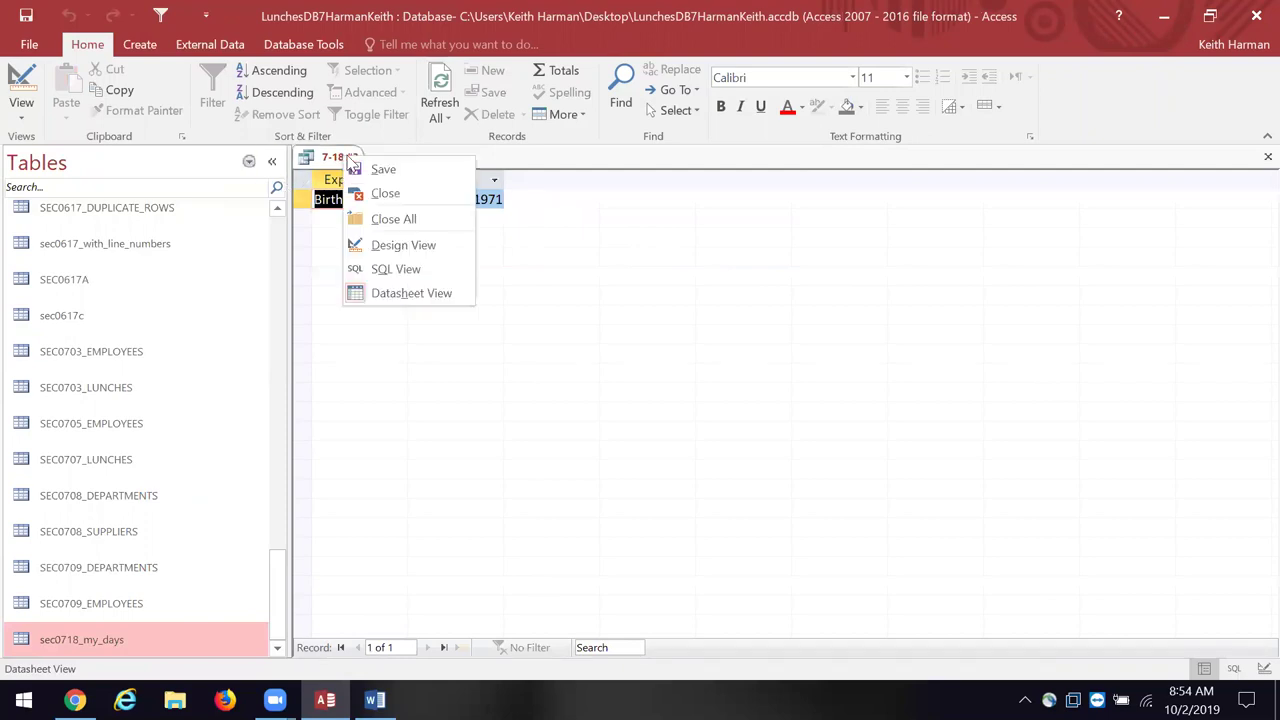
{"action": "left_click", "coordinate": [393, 192]}
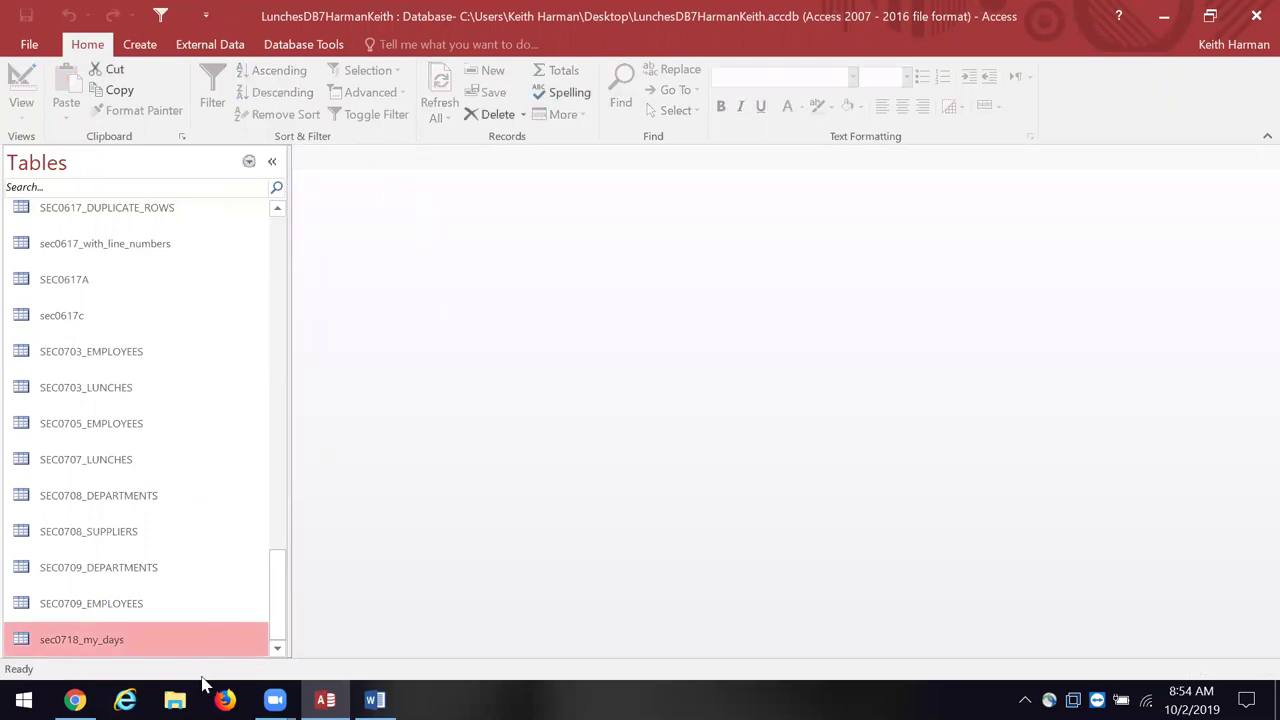
Filter the object list to show queries, and open the 7-18 #4 append query in Design View to examine its SQL.
{"action": "left_click", "coordinate": [250, 163]}
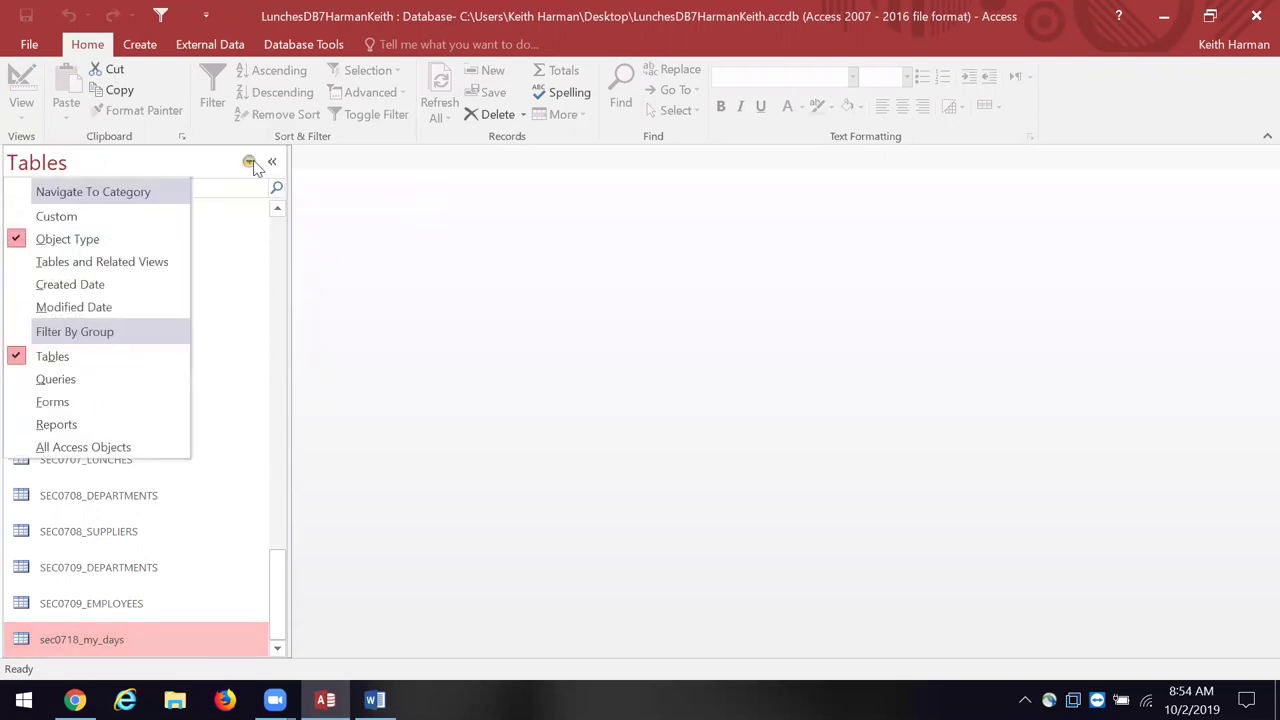
{"action": "left_click", "coordinate": [88, 384]}
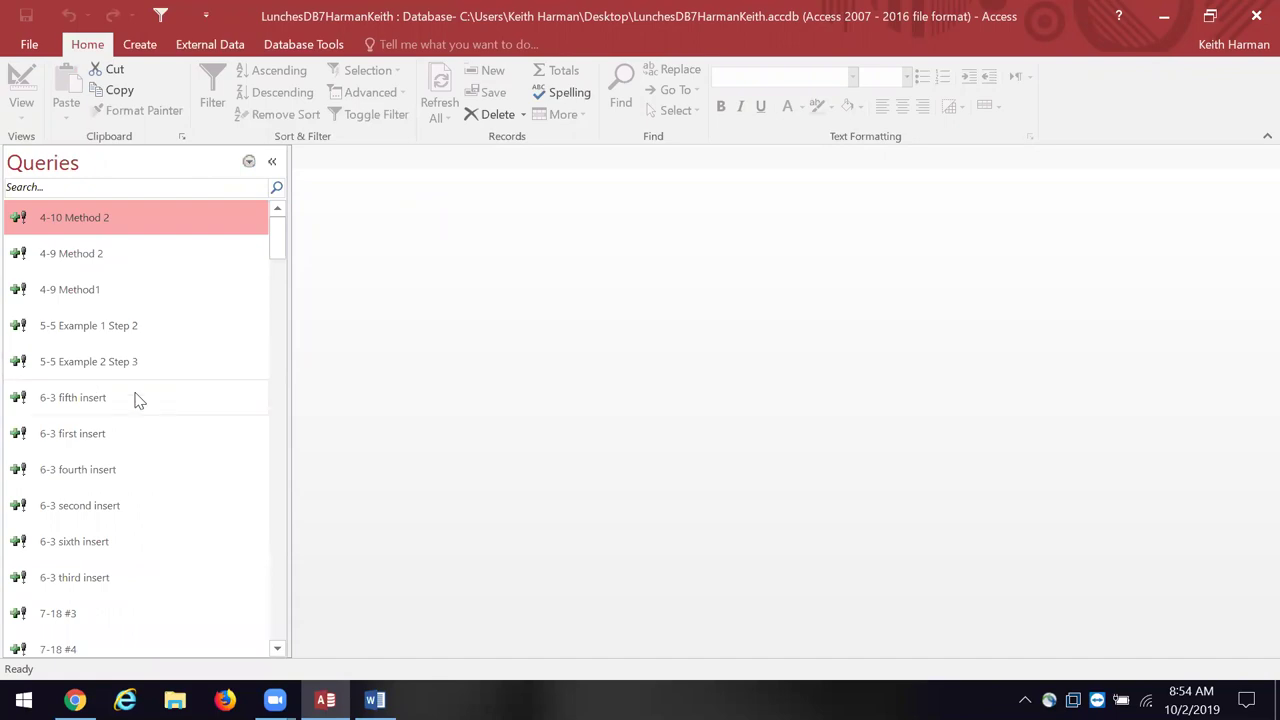
{"action": "scroll", "coordinate": [163, 383], "scroll_direction": "down", "scroll_amount": 5}
{"action": "scroll", "coordinate": [170, 382], "scroll_direction": "up", "scroll_amount": 3}
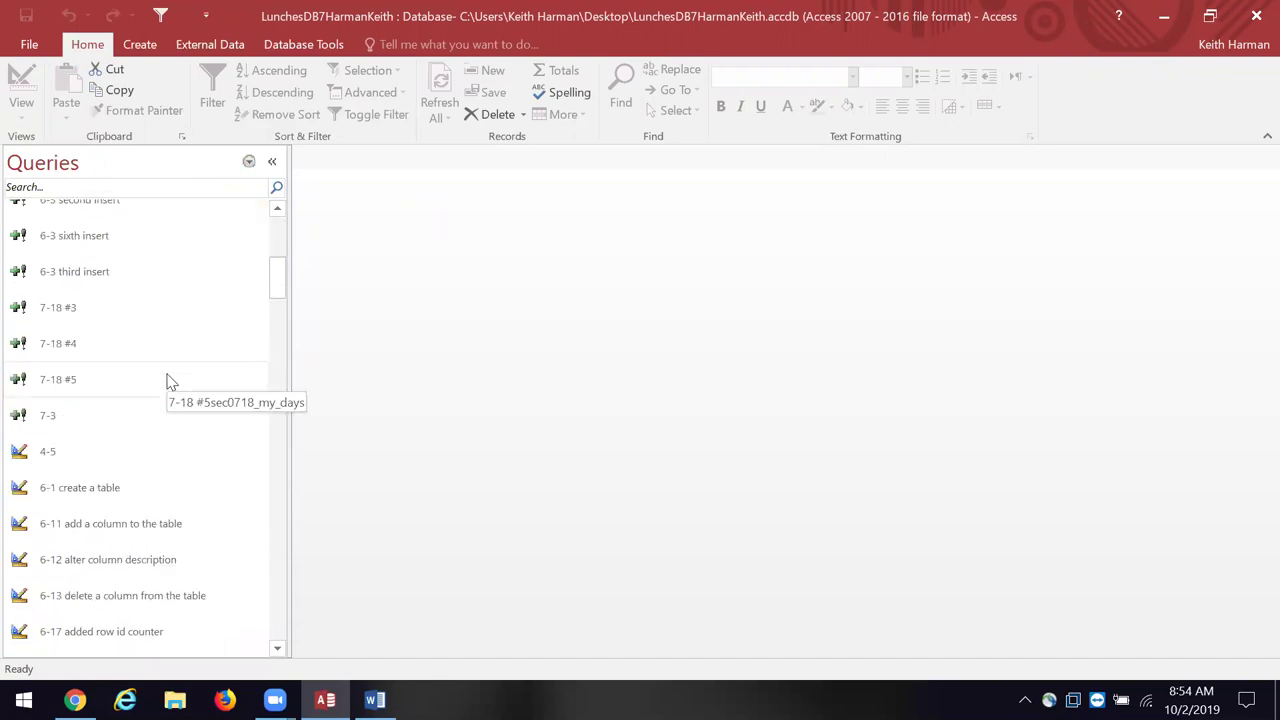
{"action": "left_click", "coordinate": [70, 344]}
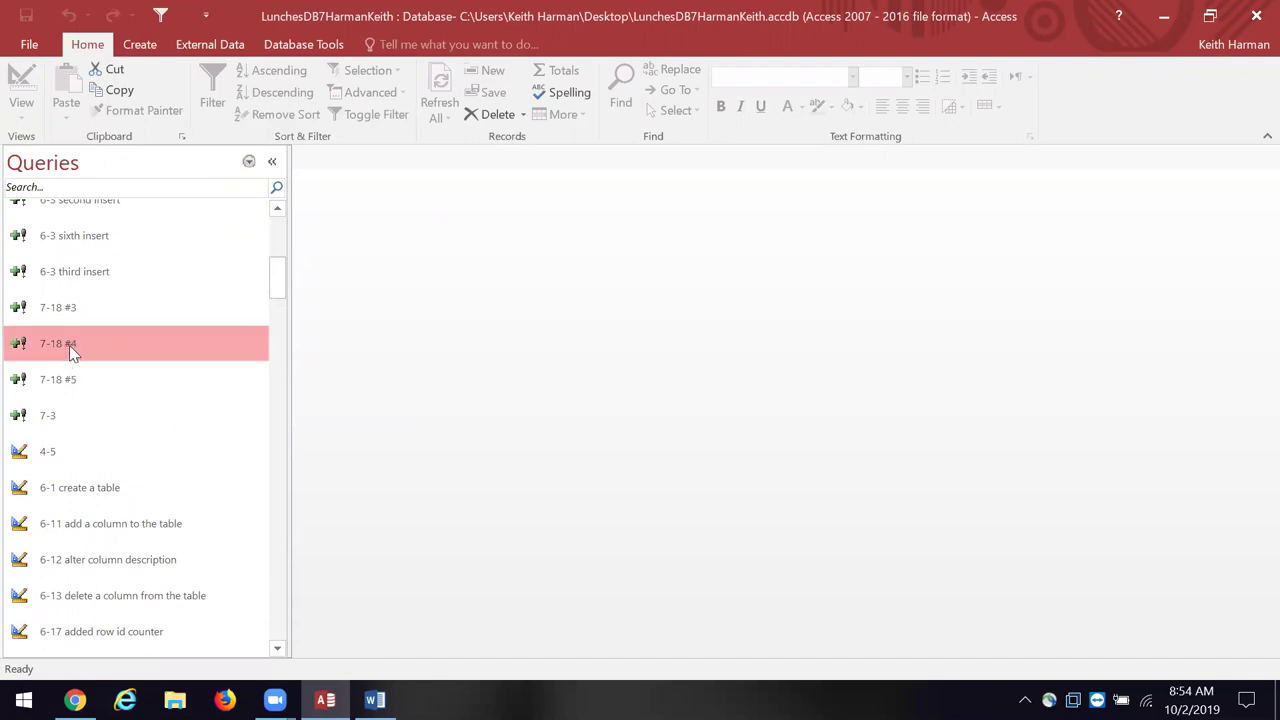
{"action": "right_click", "coordinate": [69, 345]}
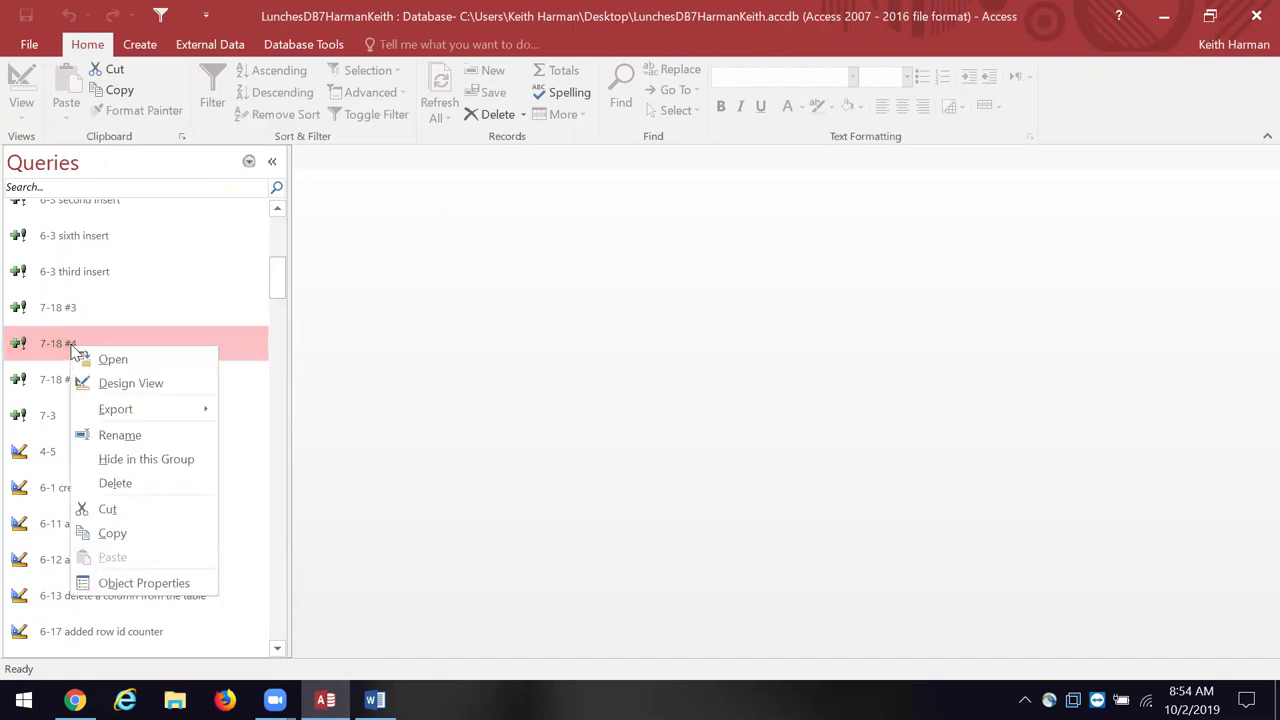
{"action": "left_click", "coordinate": [127, 385]}
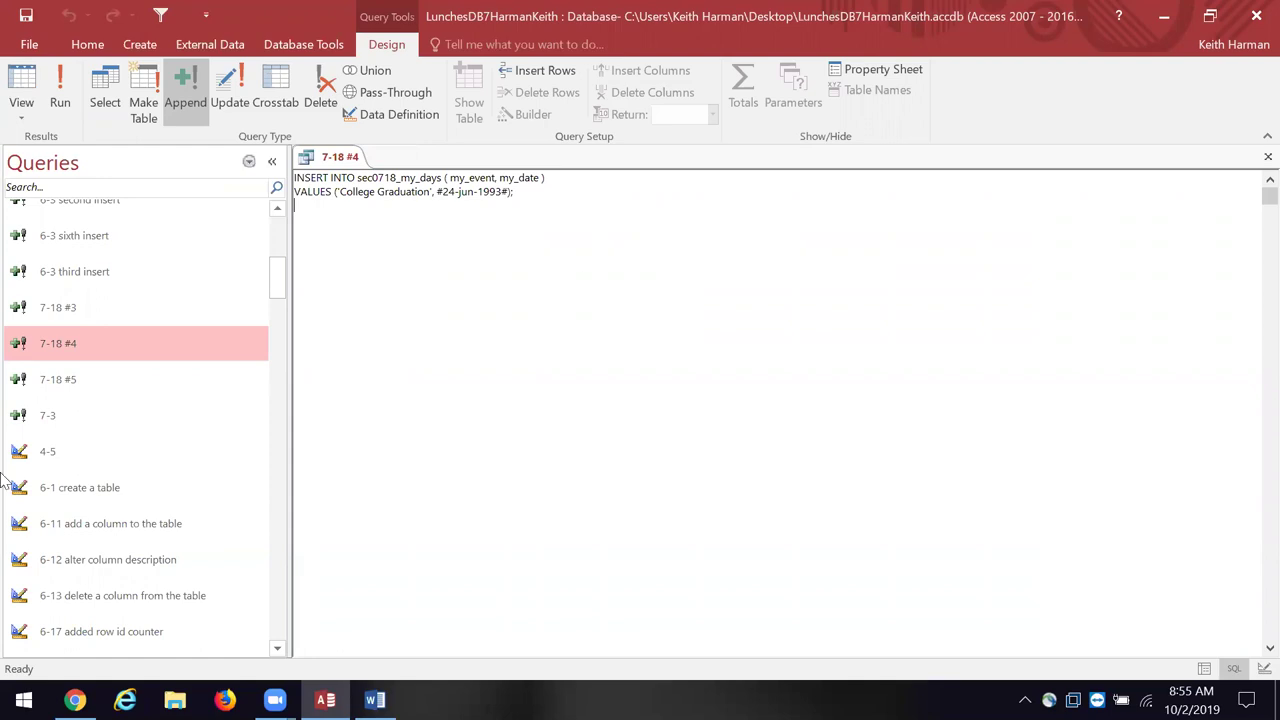
{"action": "right_click", "coordinate": [57, 384]}
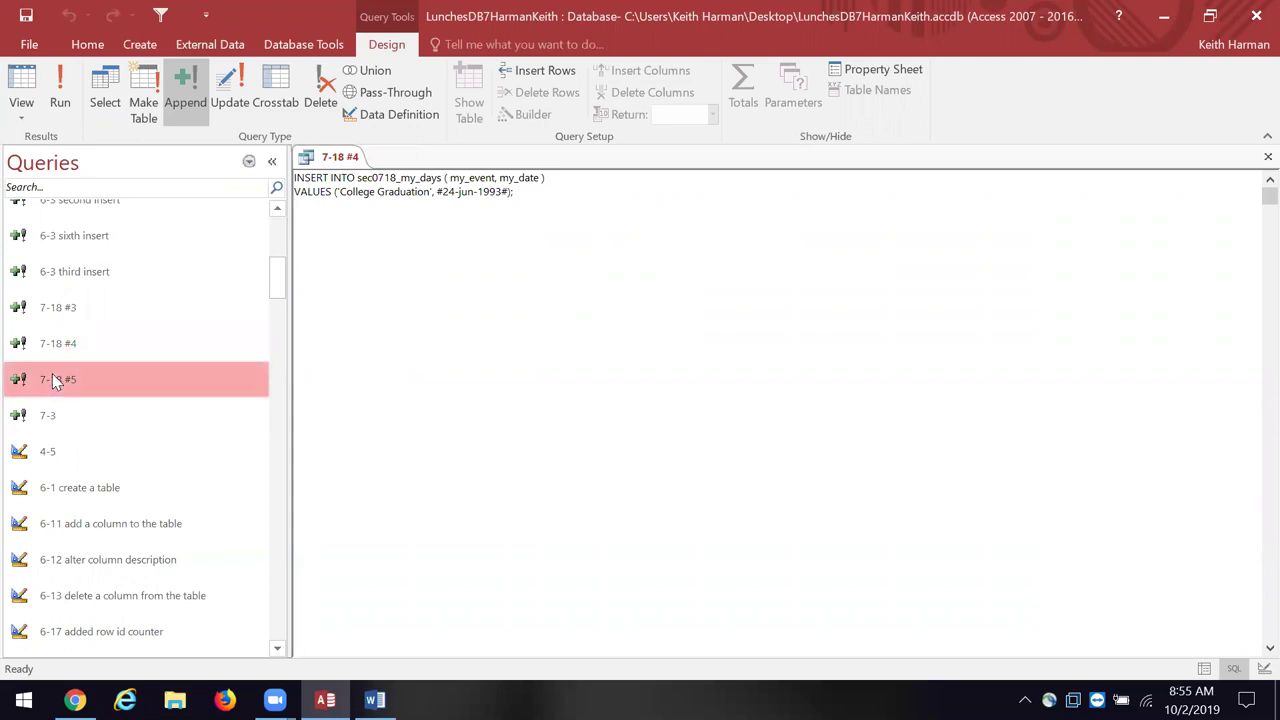
{"action": "left_click", "coordinate": [75, 384]}
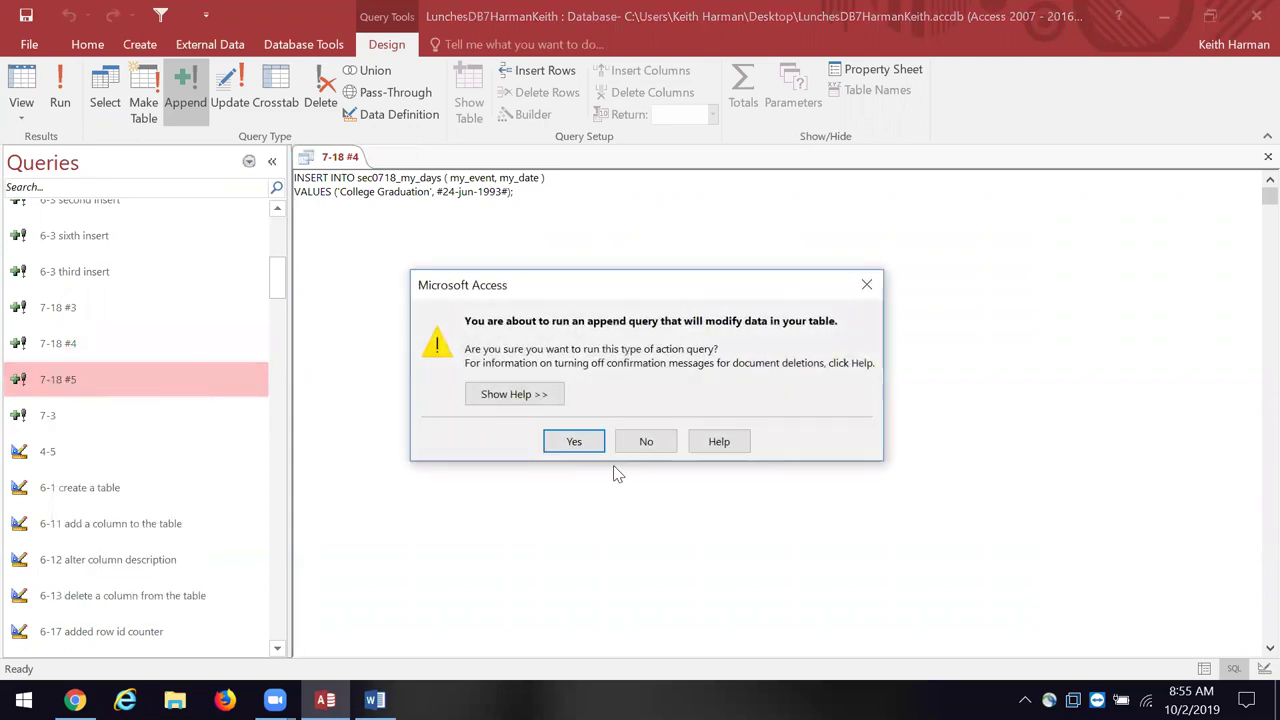
{"action": "left_click", "coordinate": [646, 441]}
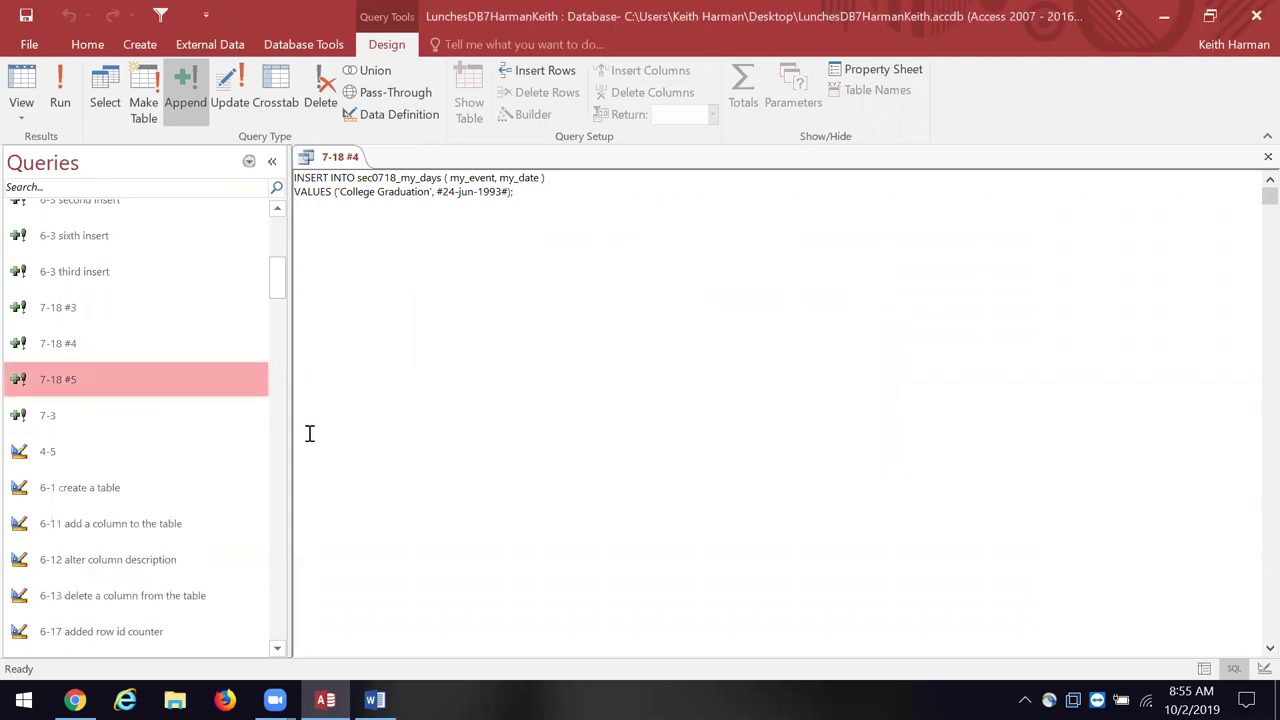
Open the 7-18 #5 append query in Design View without running it, to examine its INSERT statement.
{"action": "right_click", "coordinate": [177, 383]}
{"action": "left_click", "coordinate": [229, 418]}
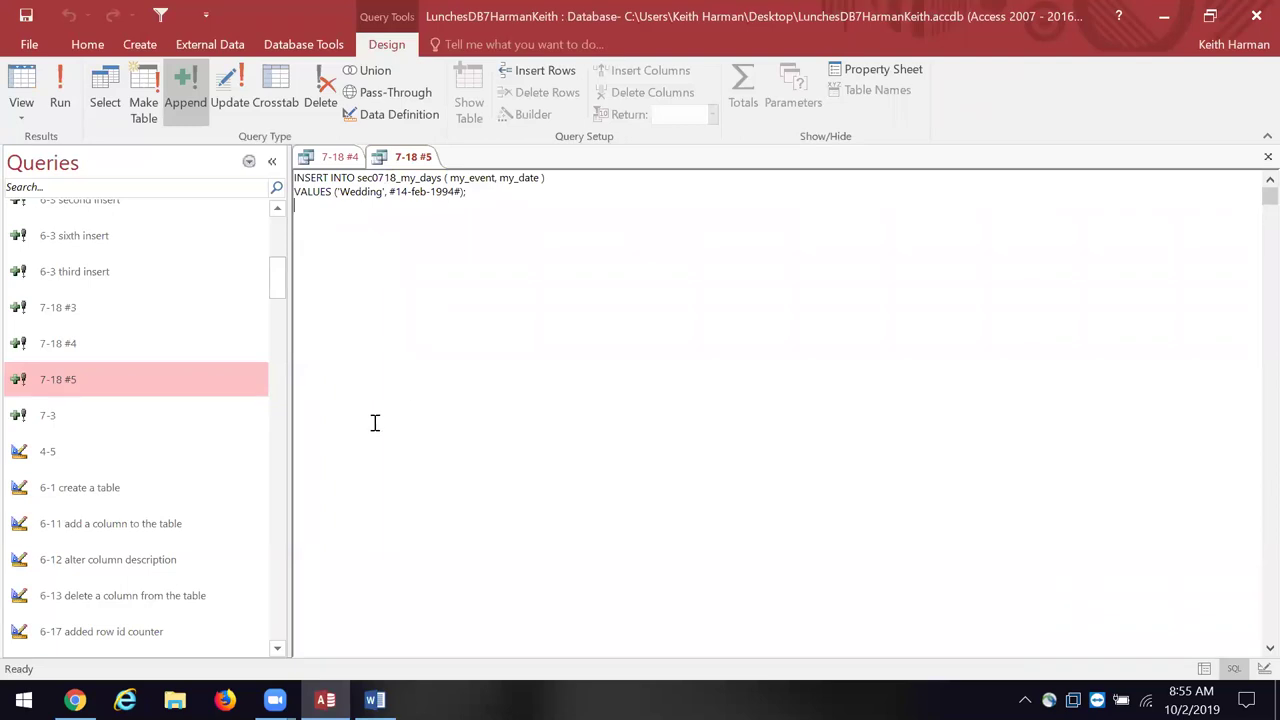
{"action": "left_click_drag", "start_coordinate": [280, 277], "coordinate": [282, 287]}
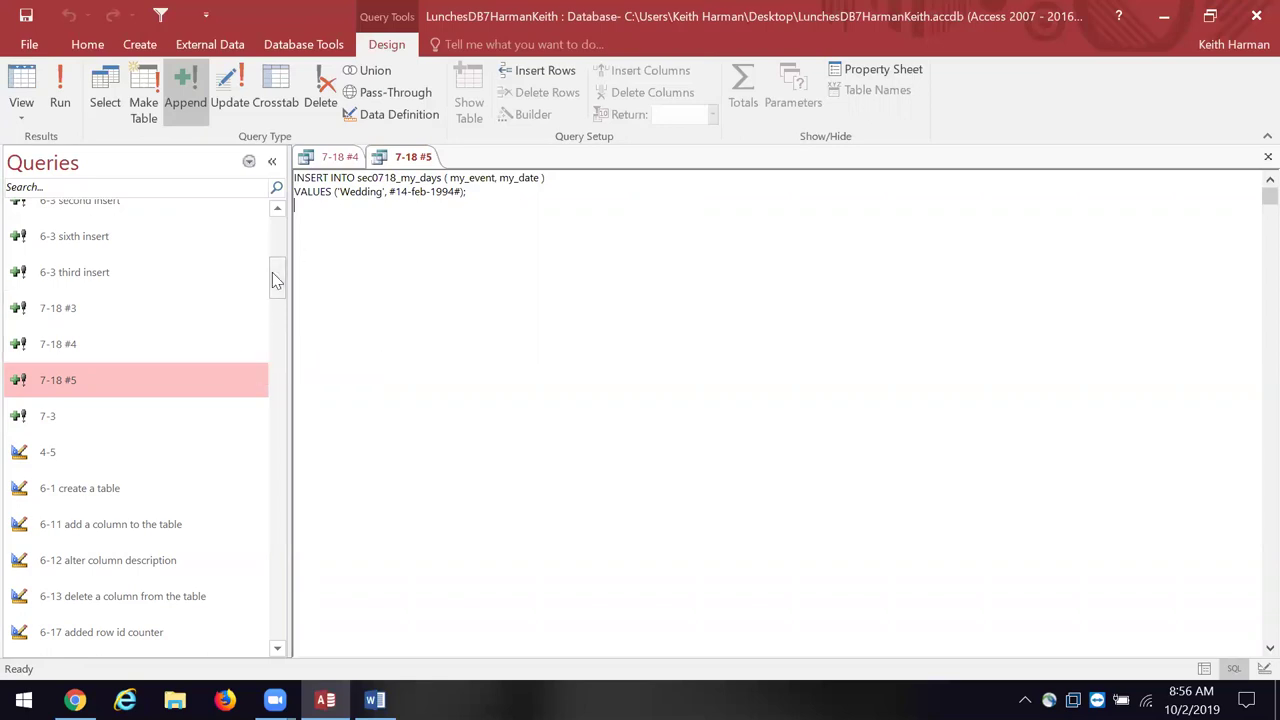
Filter the object list to show the database's tables and look through the section 6 tables.
{"action": "left_click", "coordinate": [248, 162]}
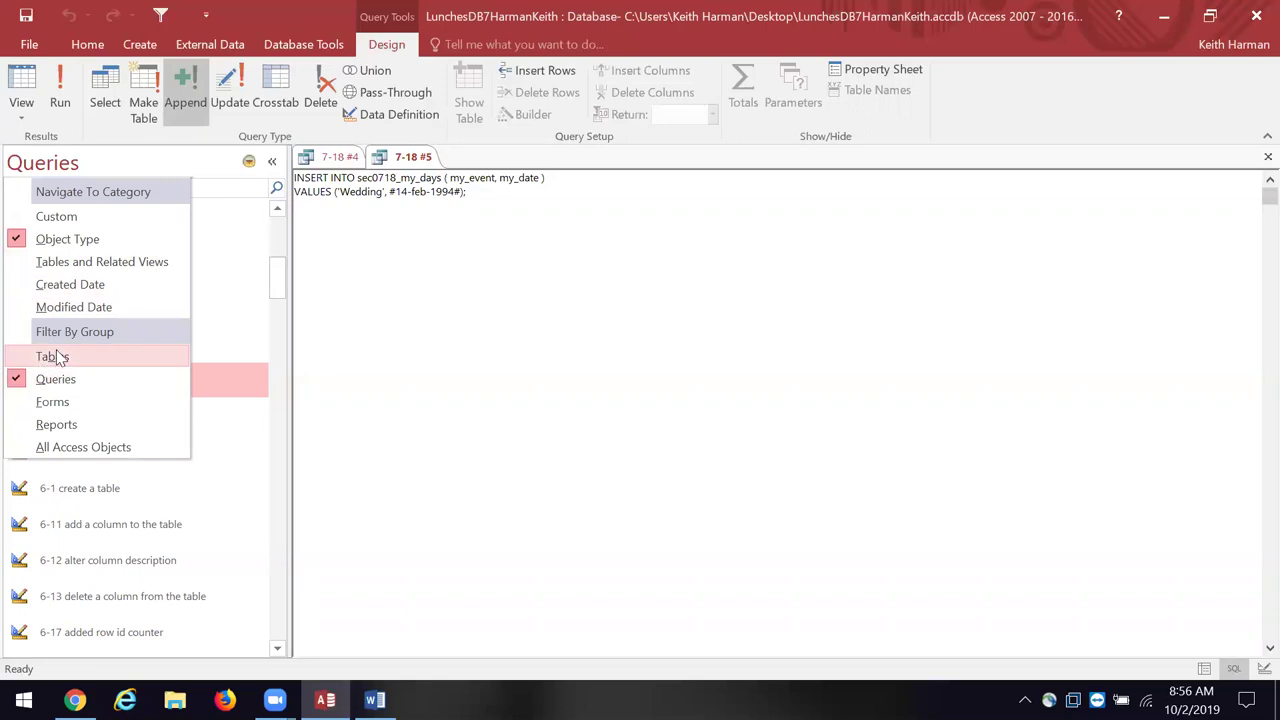
{"action": "left_click", "coordinate": [45, 357]}
{"action": "left_click_drag", "start_coordinate": [277, 268], "coordinate": [240, 494]}
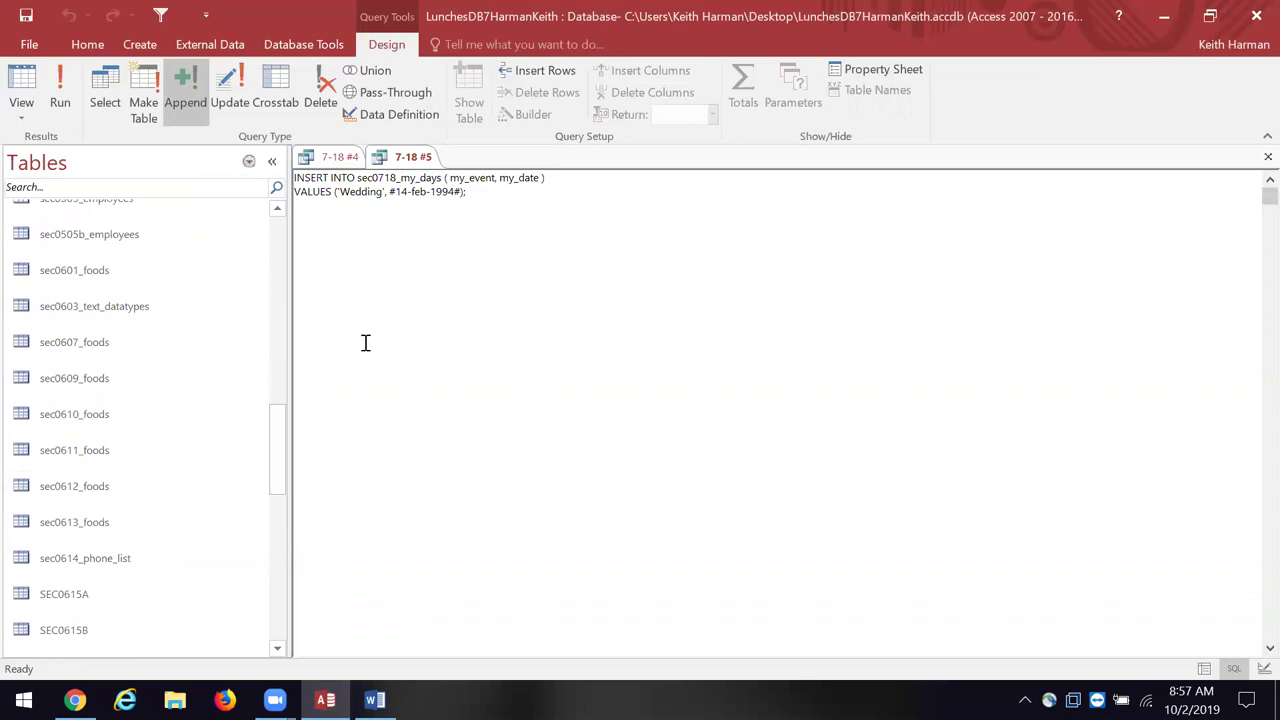
{"action": "key", "text": "ctrl+f"}
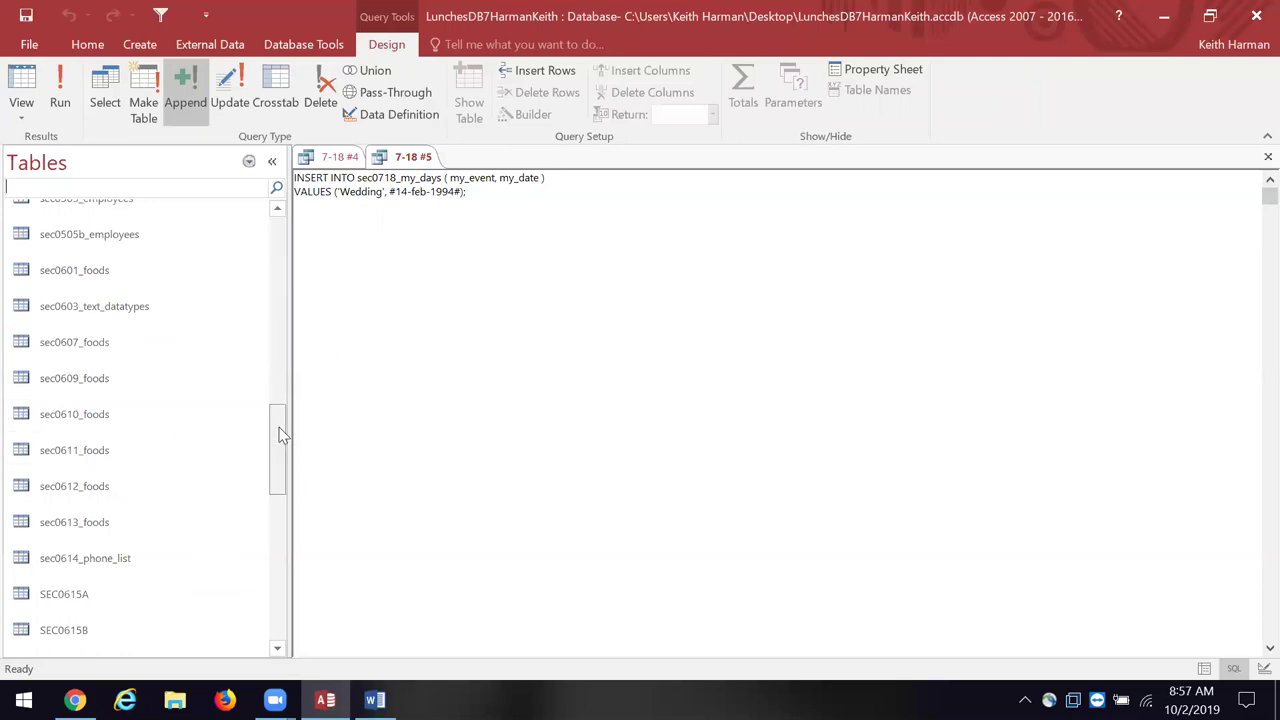
{"action": "left_click_drag", "start_coordinate": [280, 435], "coordinate": [278, 496]}
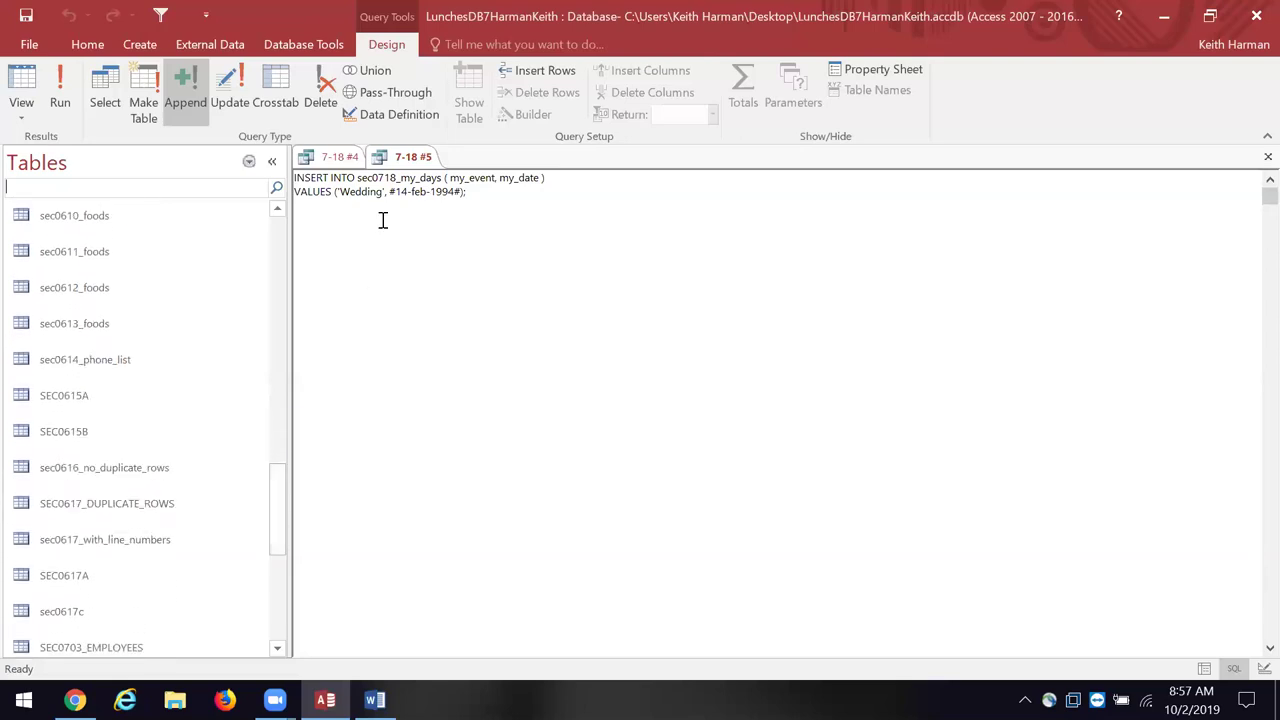
Close the open 7-18 #5 and 7-18 #4 queries.
{"action": "right_click", "coordinate": [406, 152]}
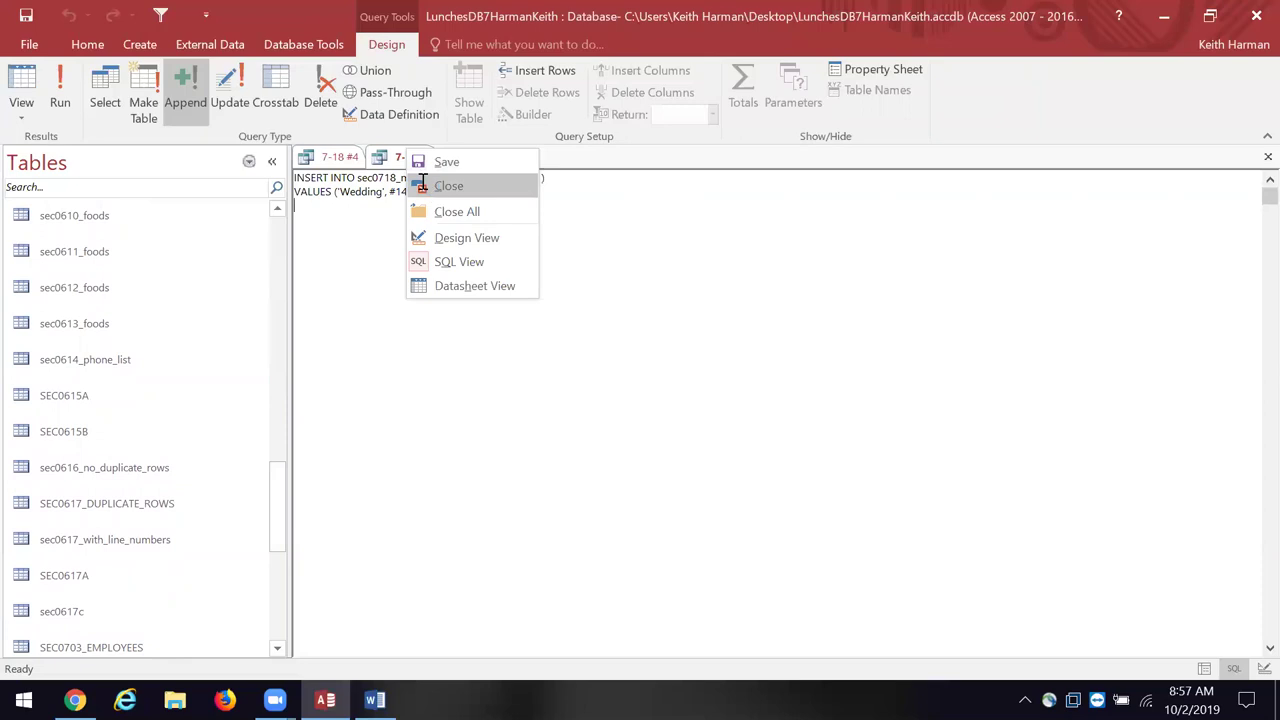
{"action": "left_click", "coordinate": [422, 185]}
{"action": "right_click", "coordinate": [340, 157]}
{"action": "left_click", "coordinate": [372, 187]}
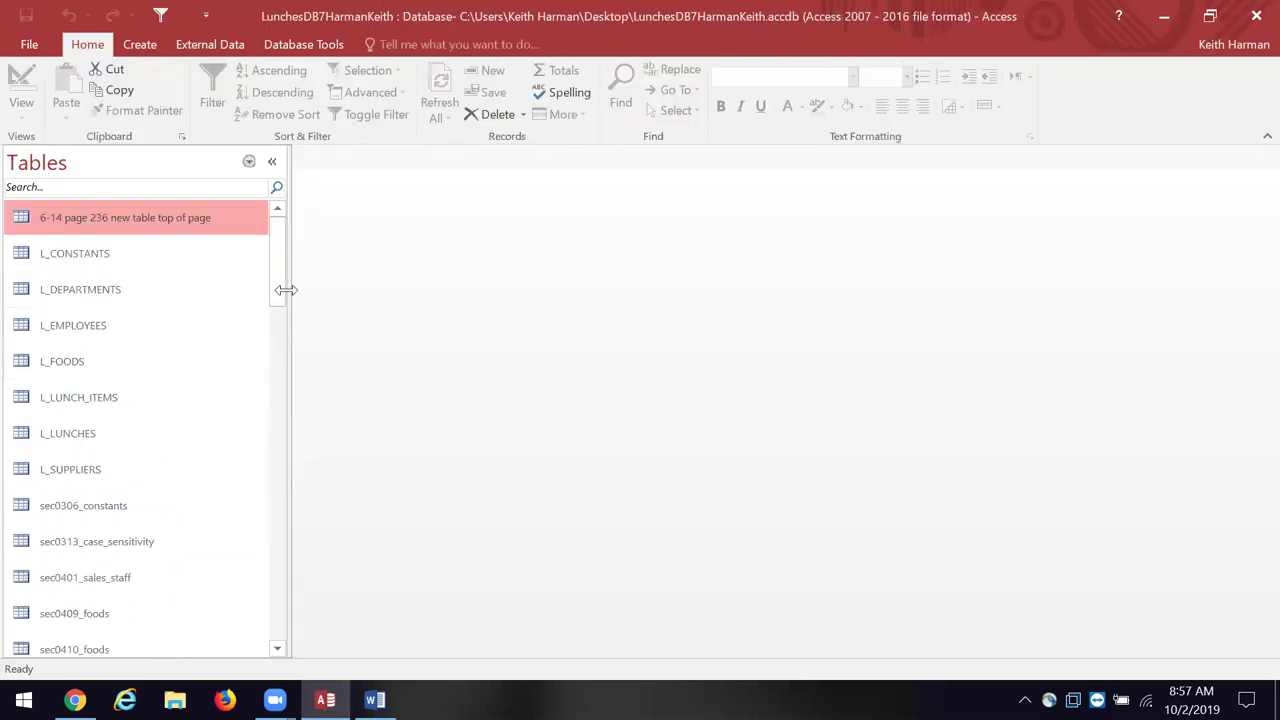
Look through the table list down to sec0718_my_days at its end.
{"action": "left_click_drag", "start_coordinate": [280, 280], "coordinate": [250, 578]}
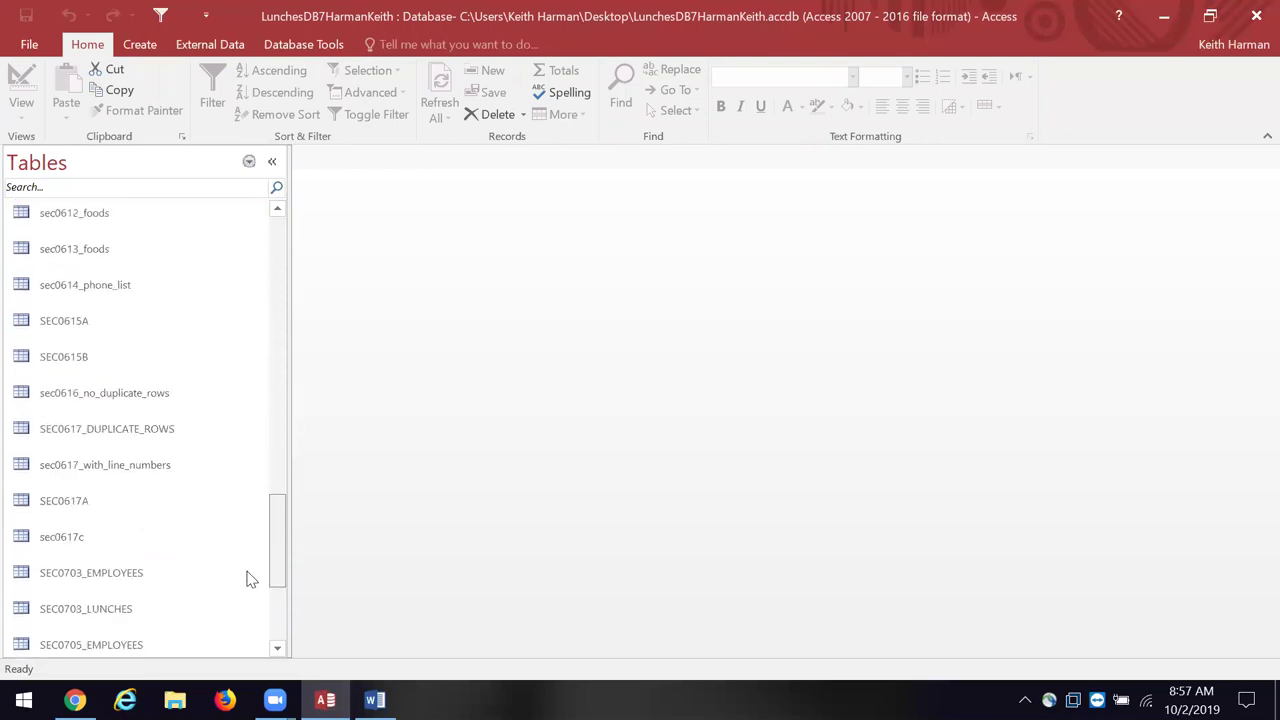
{"action": "scroll", "coordinate": [250, 578], "scroll_direction": "down", "scroll_amount": 4}
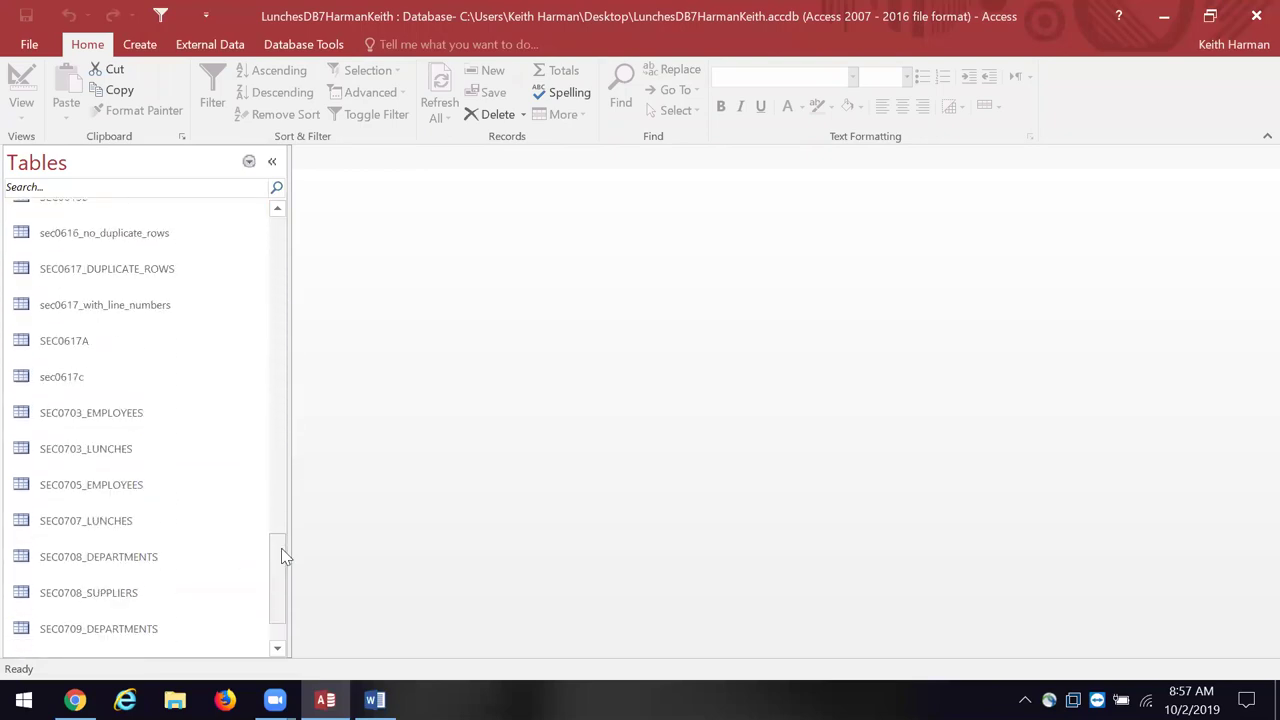
{"action": "scroll", "coordinate": [284, 557], "scroll_direction": "down", "scroll_amount": 2}
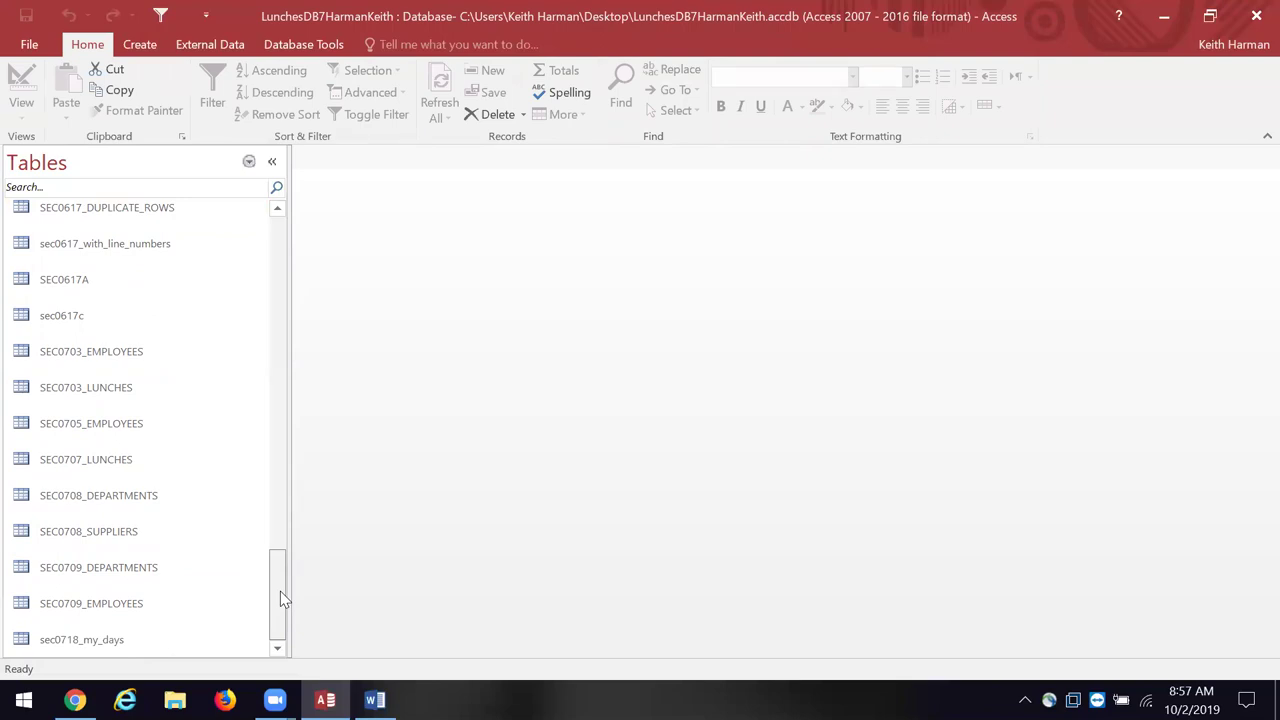
Filter the object list to show queries and look through the whole list to the update queries at its end.
{"action": "left_click", "coordinate": [248, 162]}
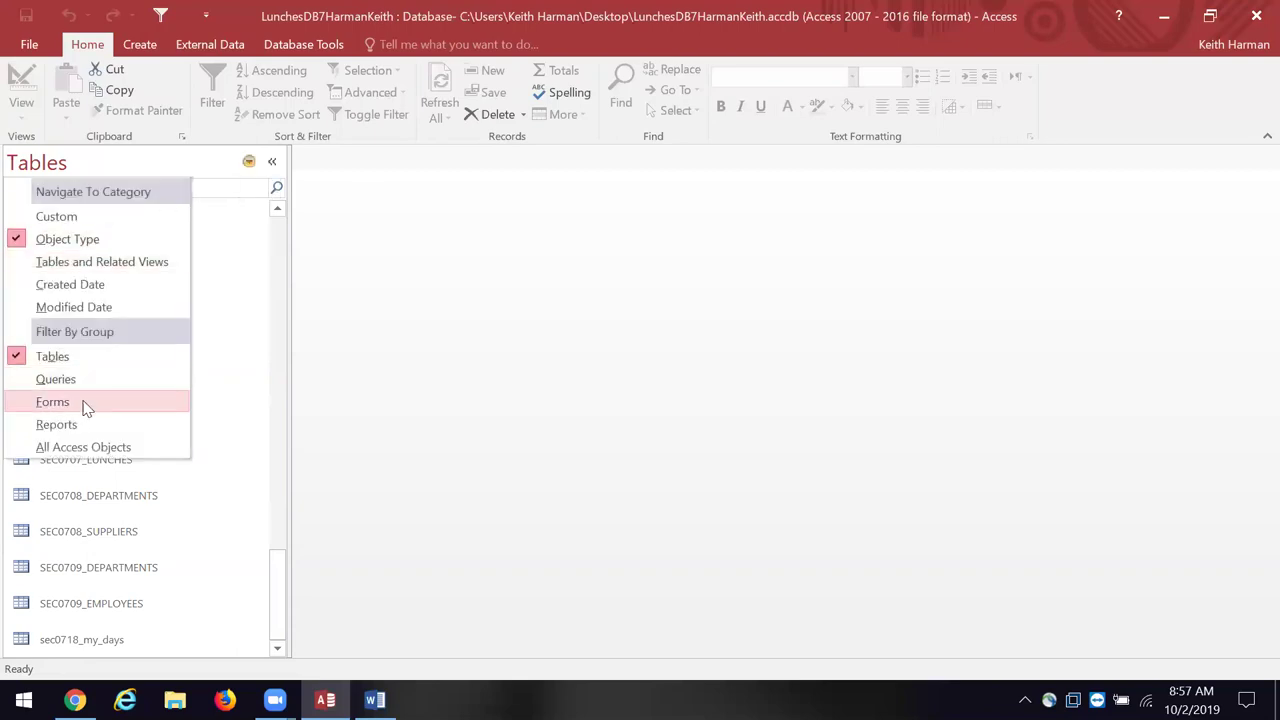
{"action": "left_click", "coordinate": [80, 378]}
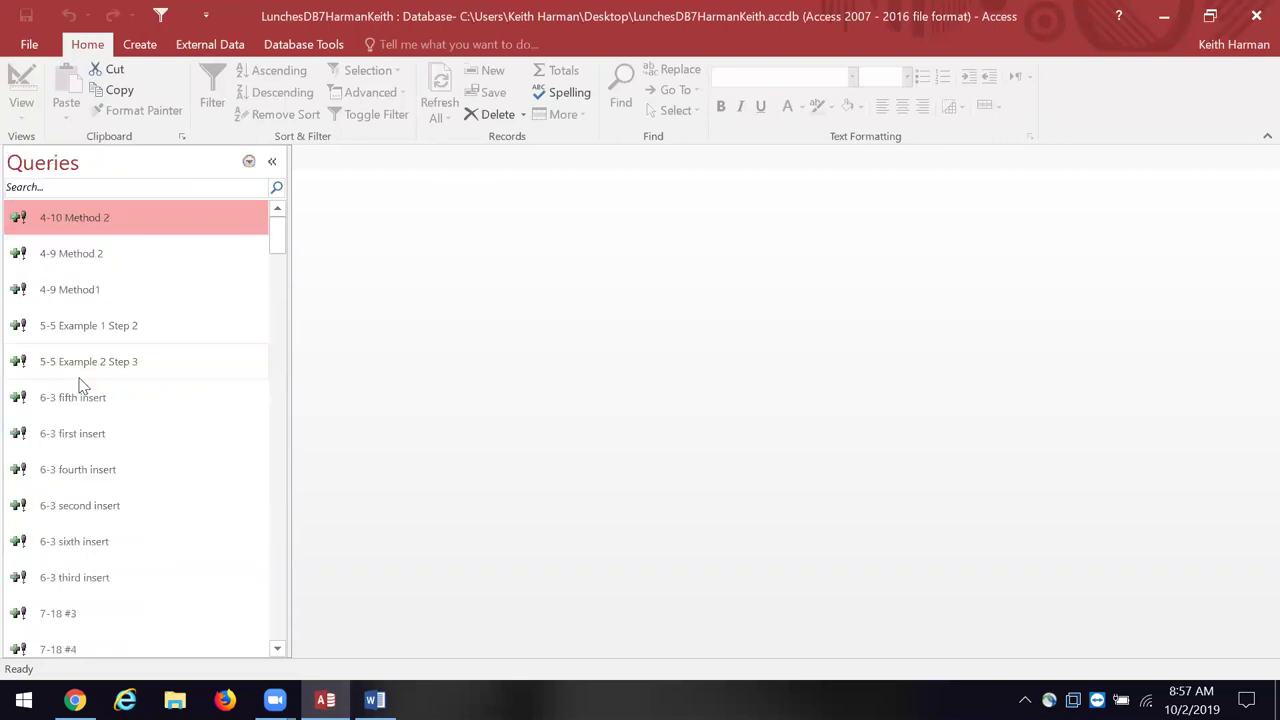
{"action": "scroll", "coordinate": [237, 509], "scroll_direction": "down", "scroll_amount": 10}
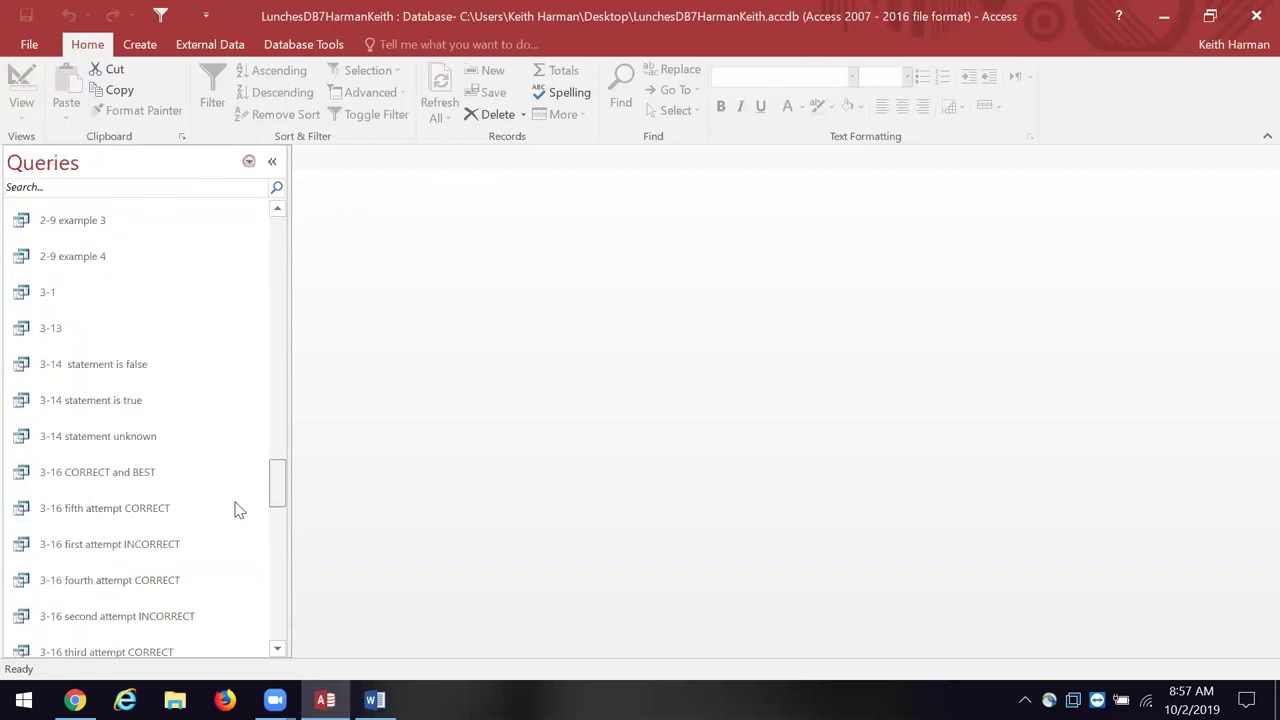
{"action": "scroll", "coordinate": [240, 610], "scroll_direction": "down", "scroll_amount": 10}
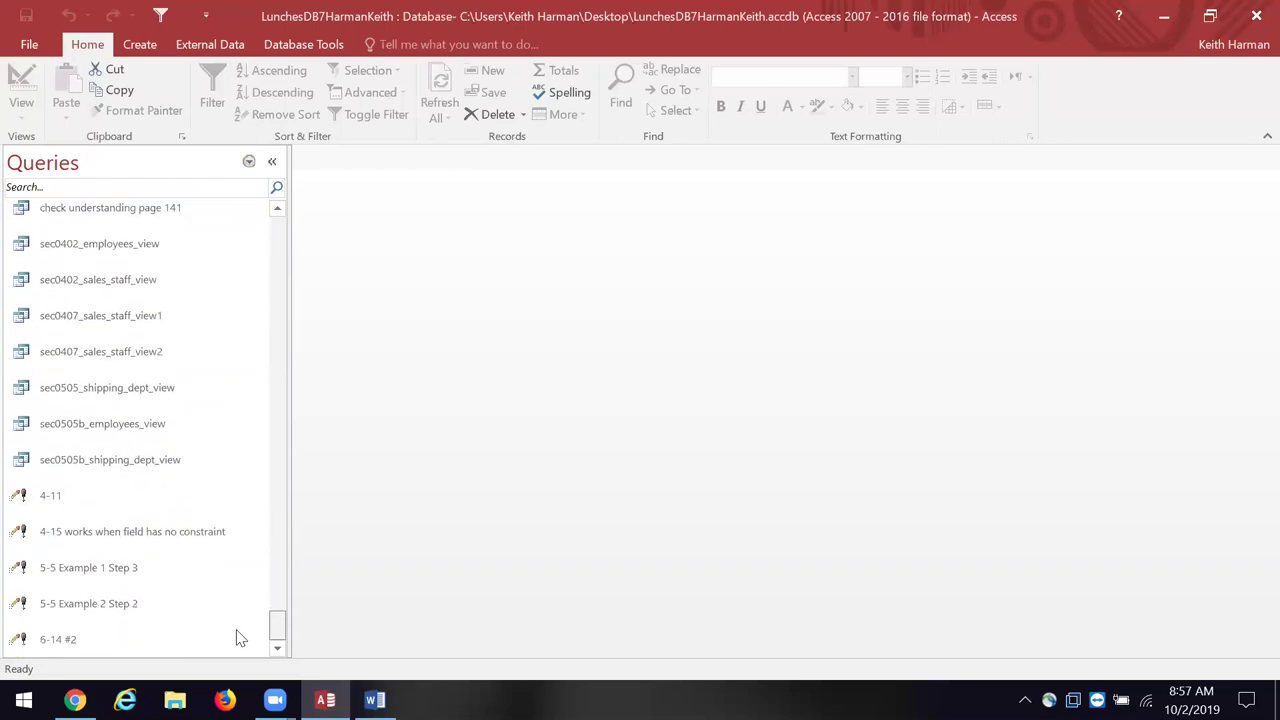
{"action": "left_click", "coordinate": [277, 637]}
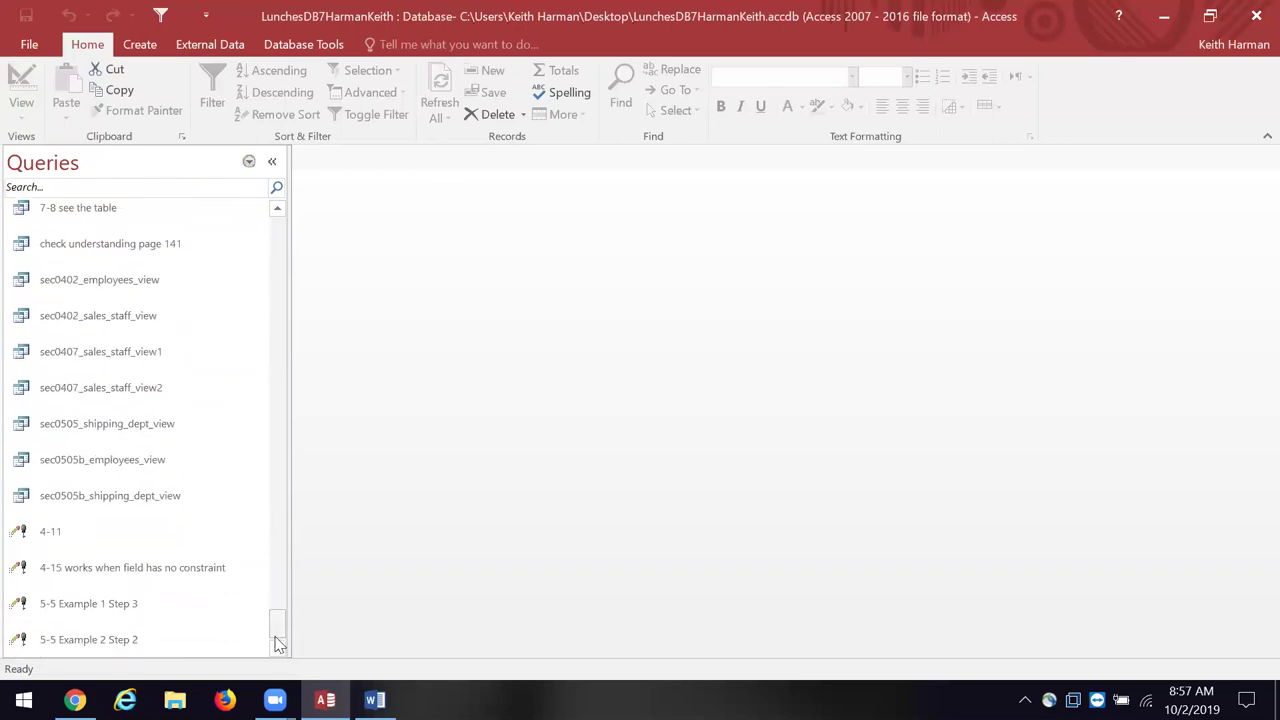
{"action": "left_click", "coordinate": [278, 643]}
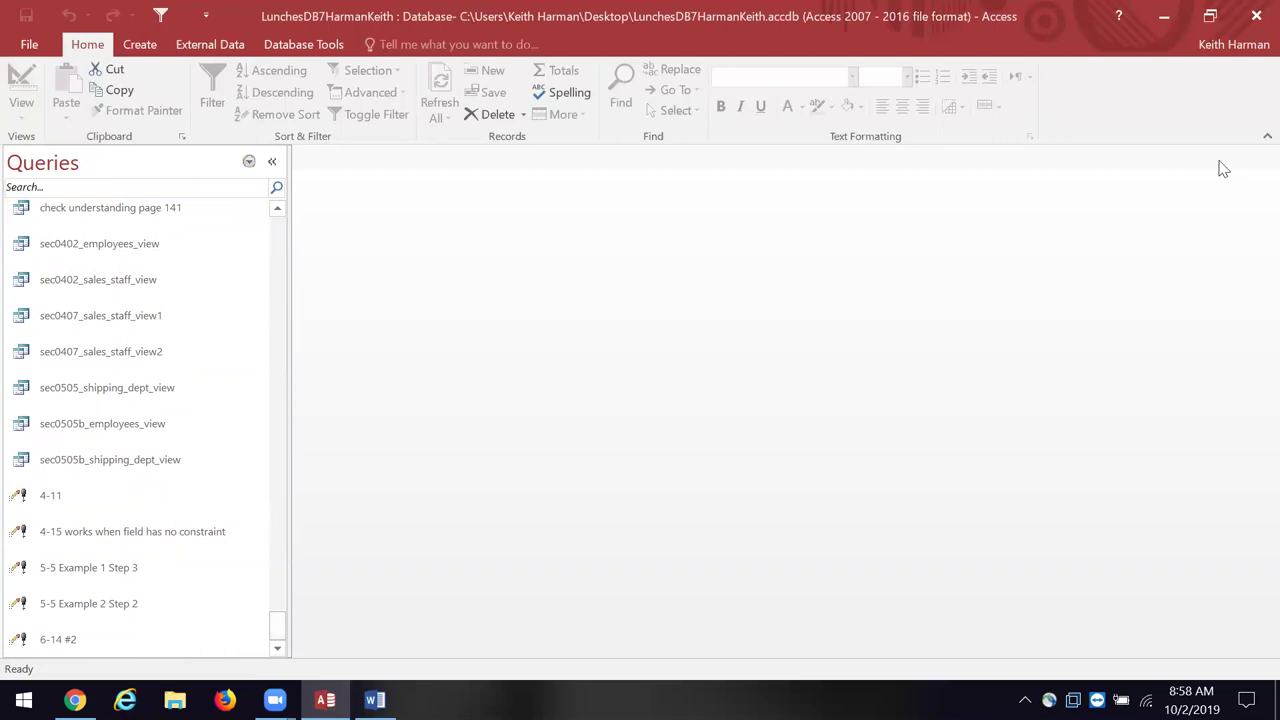
Close Access, switch to Chrome, and return to the course modules page to find the Week 7 LunchesDB files and upload assignments.
{"action": "left_click", "coordinate": [1255, 17]}
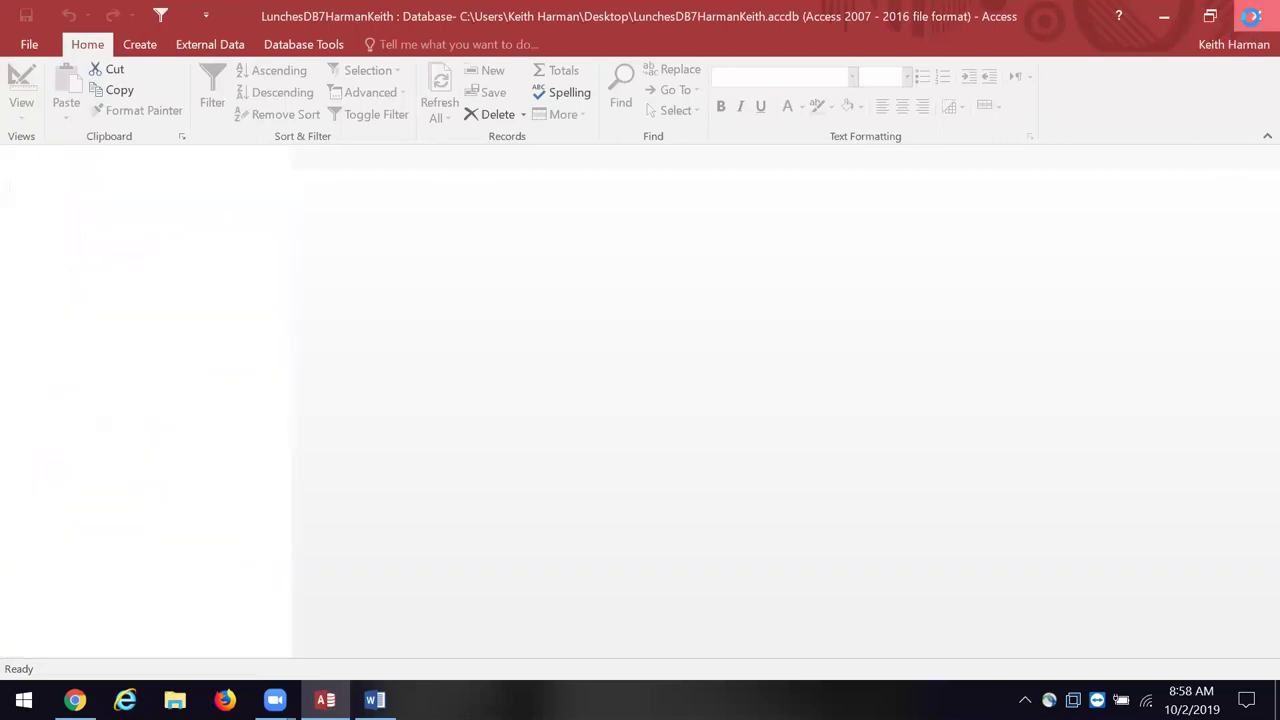
{"action": "left_click", "coordinate": [75, 700]}
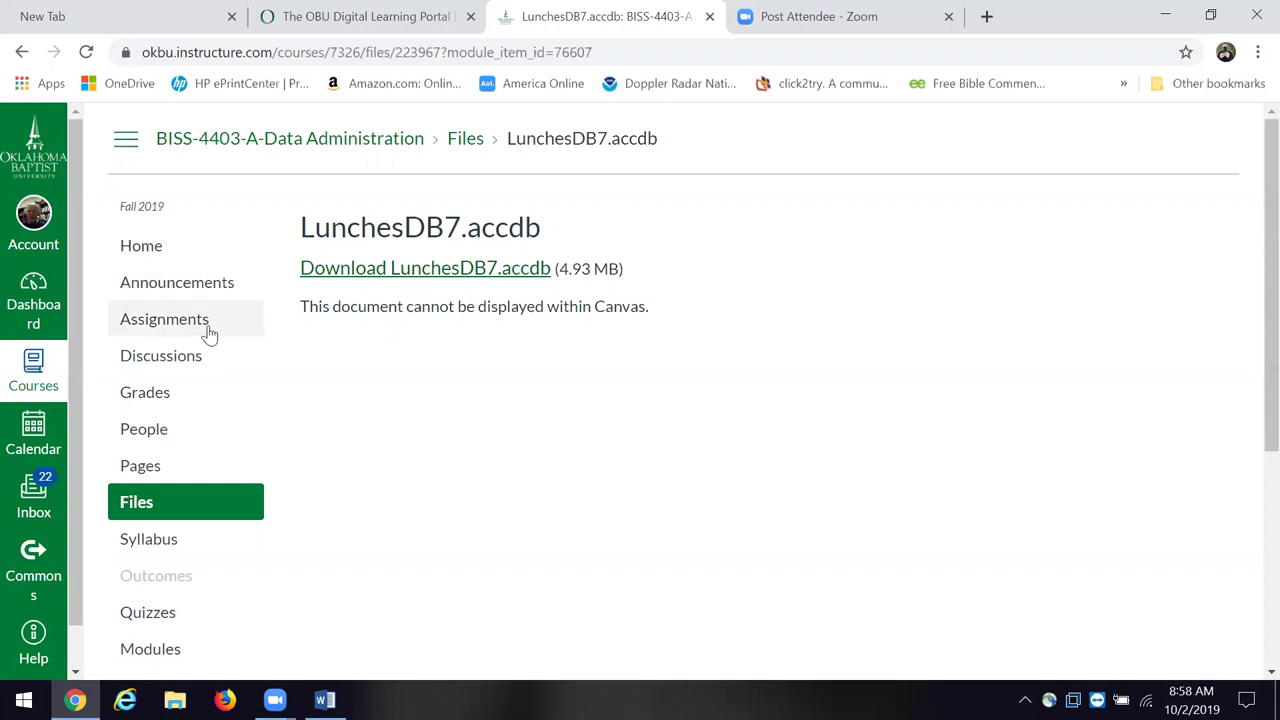
{"action": "left_click", "coordinate": [22, 53]}
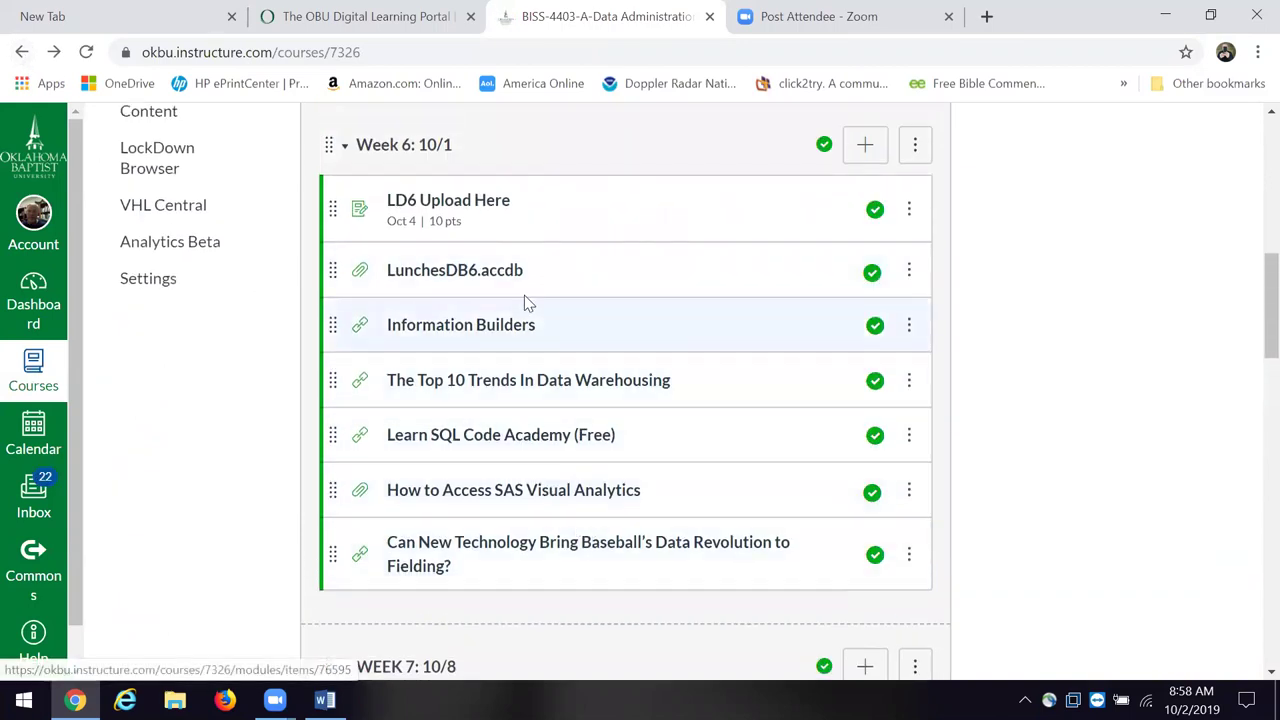
{"action": "scroll", "coordinate": [526, 310], "scroll_direction": "down", "scroll_amount": 4}
{"action": "scroll", "coordinate": [526, 323], "scroll_direction": "down", "scroll_amount": 2}
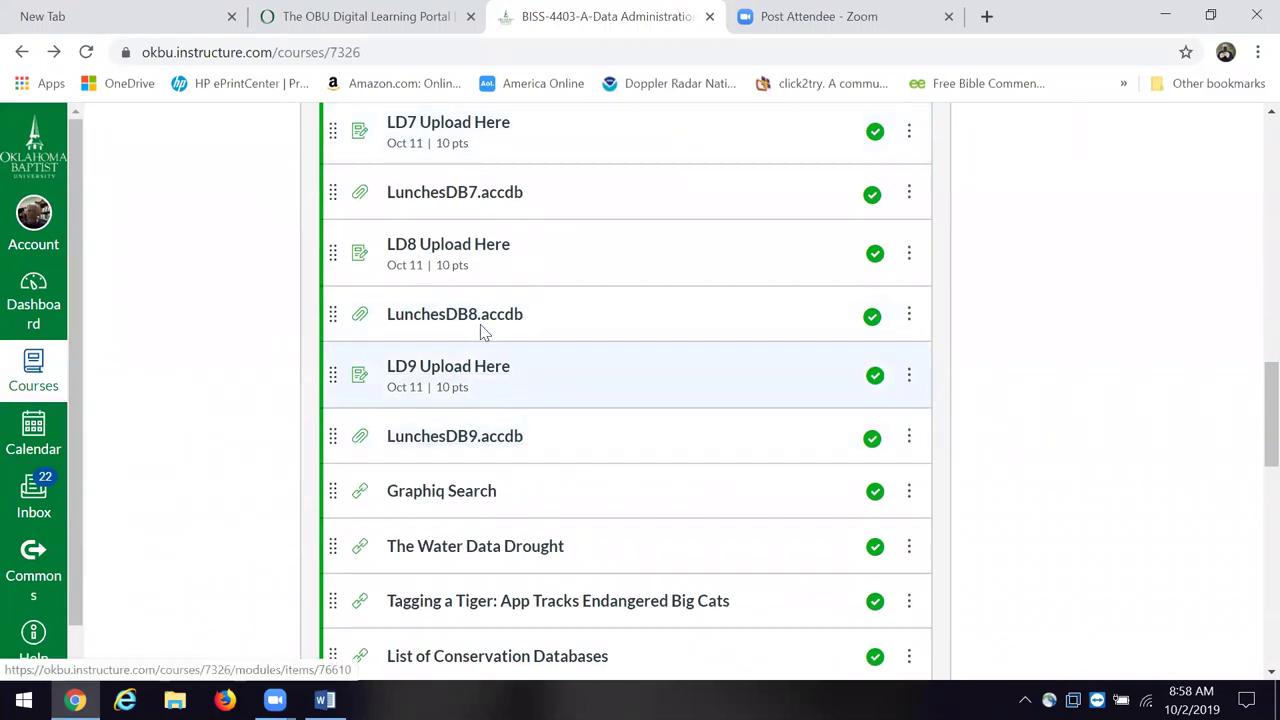
Download LunchesDB8.accdb from the course modules, open it in Access and enable its content.
{"action": "left_click", "coordinate": [469, 316]}
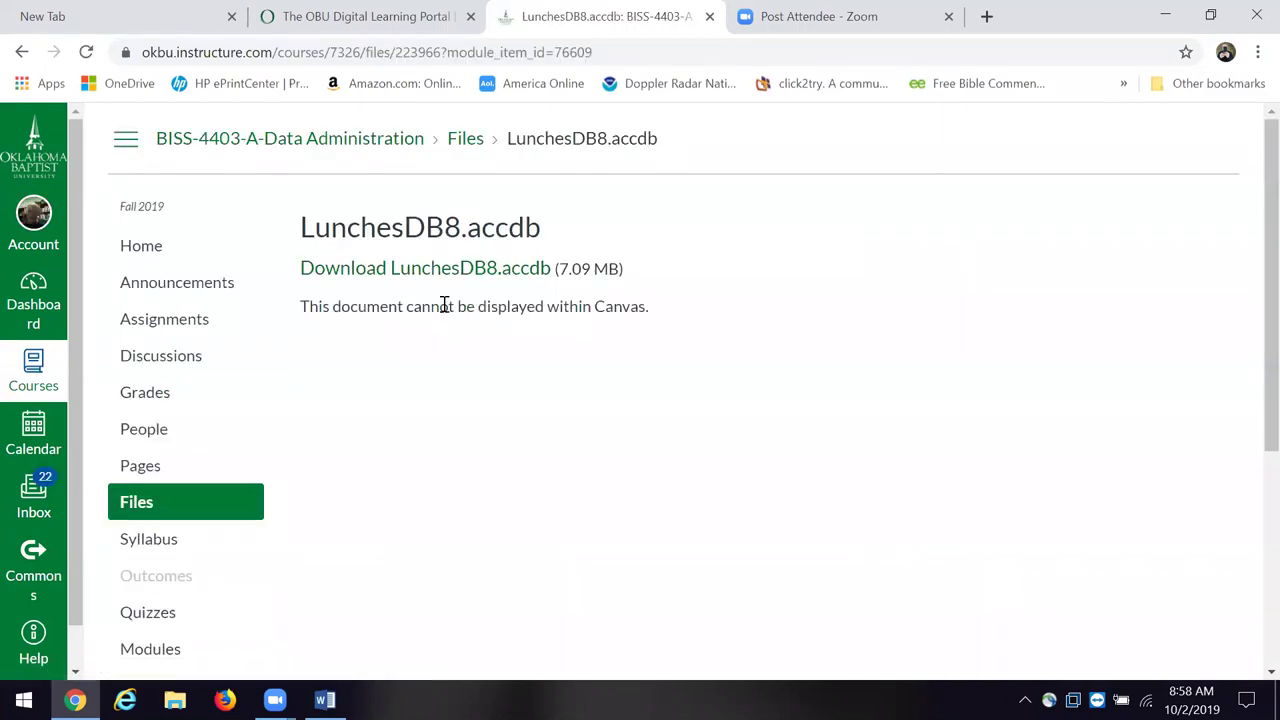
{"action": "left_click", "coordinate": [400, 272]}
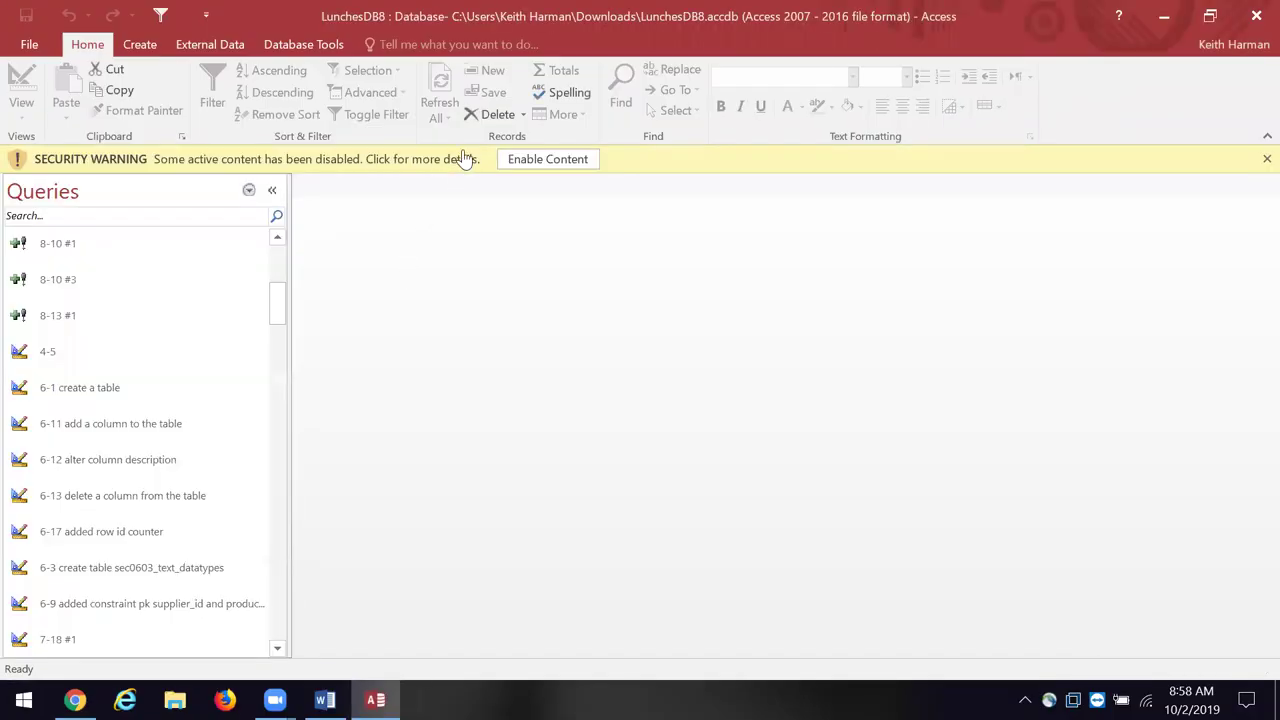
{"action": "left_click", "coordinate": [548, 158]}
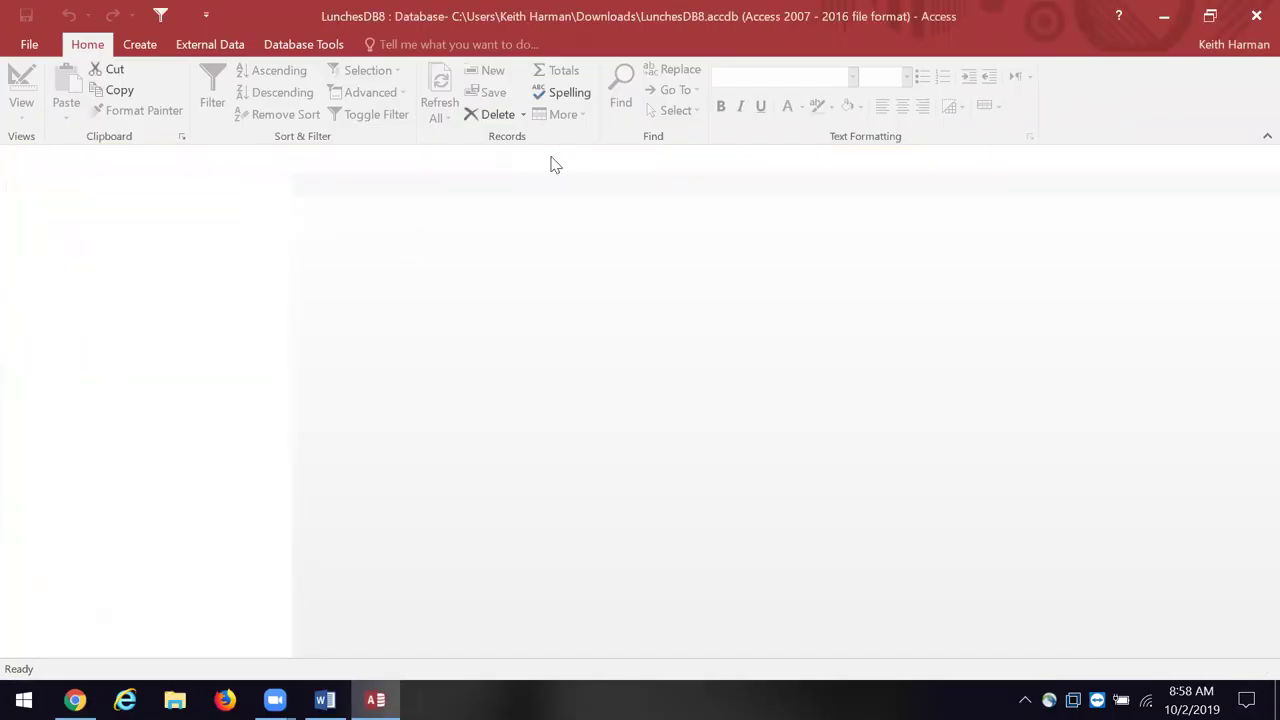
Save the database to the Desktop as LunchesDB8 followed by the student's last and first name, and enable the copy's content.
{"action": "left_click", "coordinate": [33, 43]}
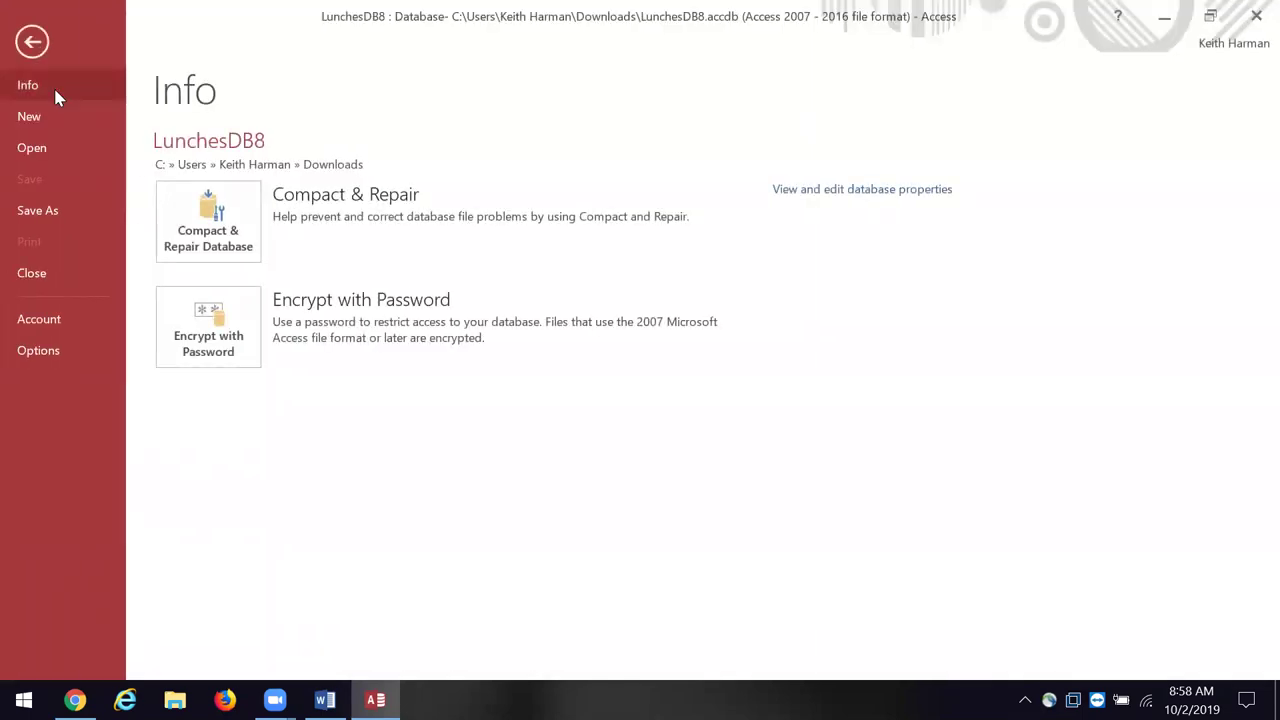
{"action": "left_click", "coordinate": [62, 211]}
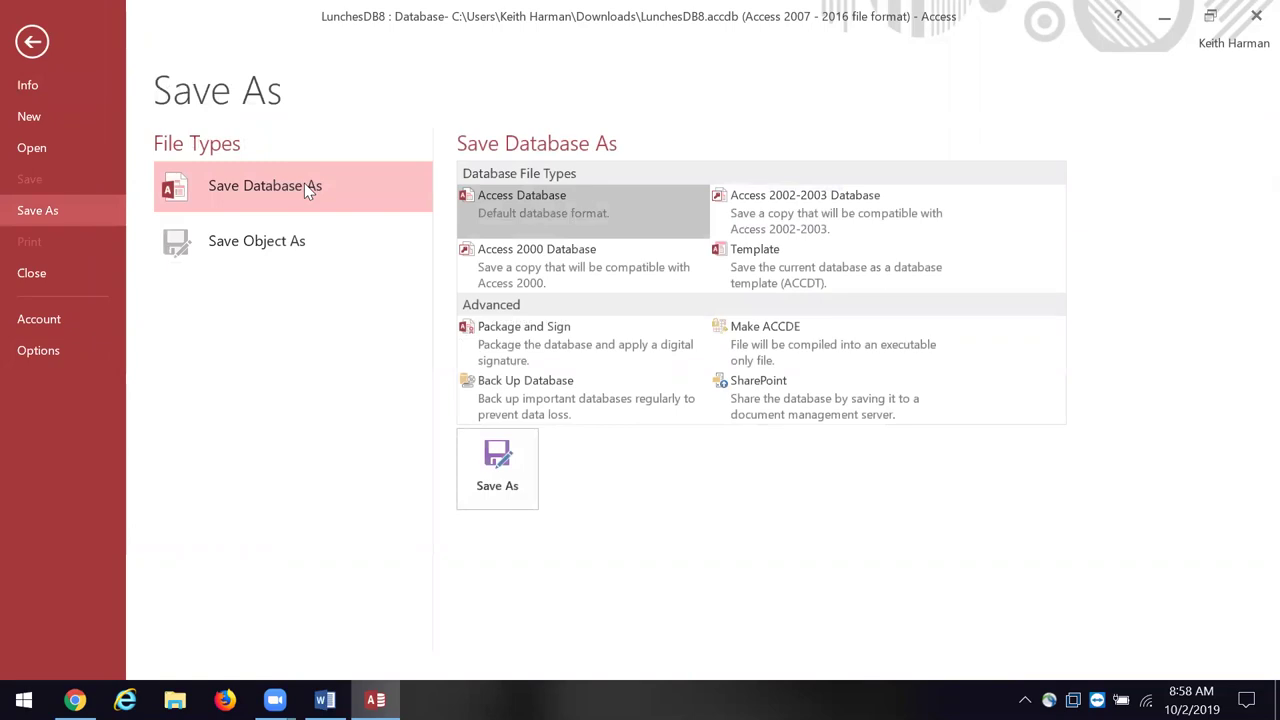
{"action": "left_click", "coordinate": [502, 470]}
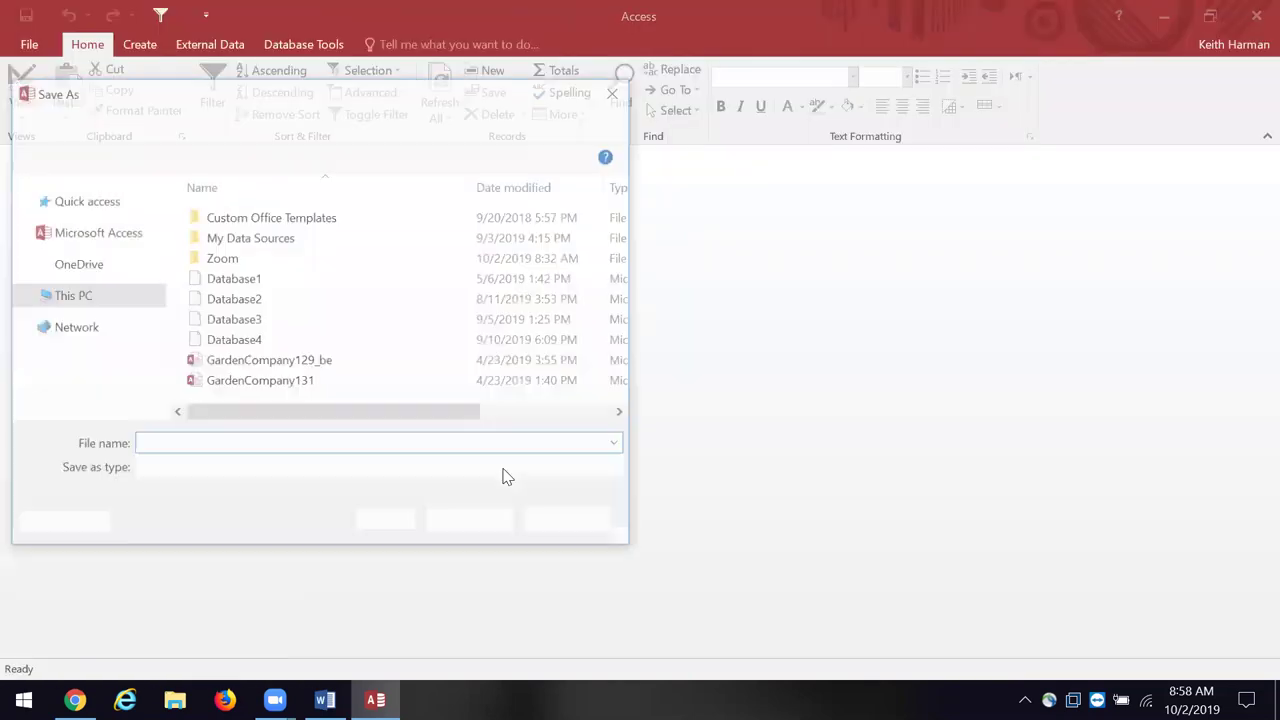
{"action": "left_click", "coordinate": [253, 443]}
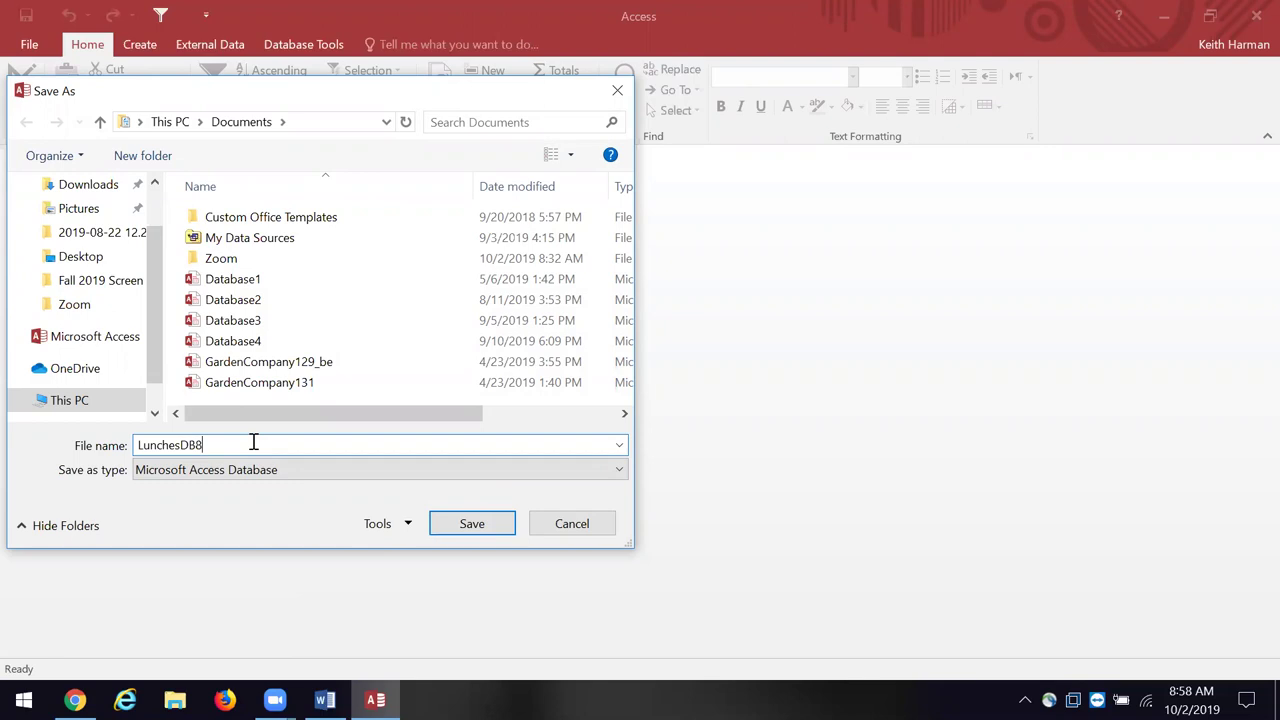
{"action": "type", "text": "HarmanKeith"}
{"action": "left_click", "coordinate": [80, 257]}
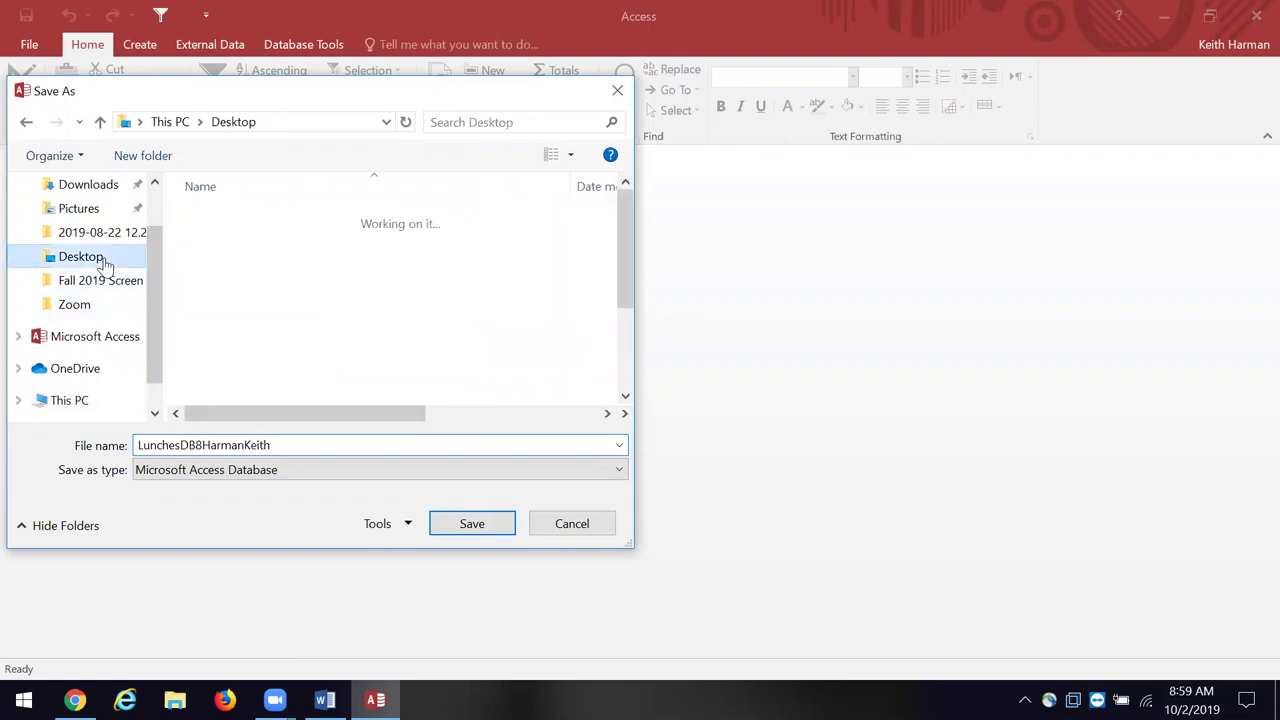
{"action": "left_click", "coordinate": [486, 527]}
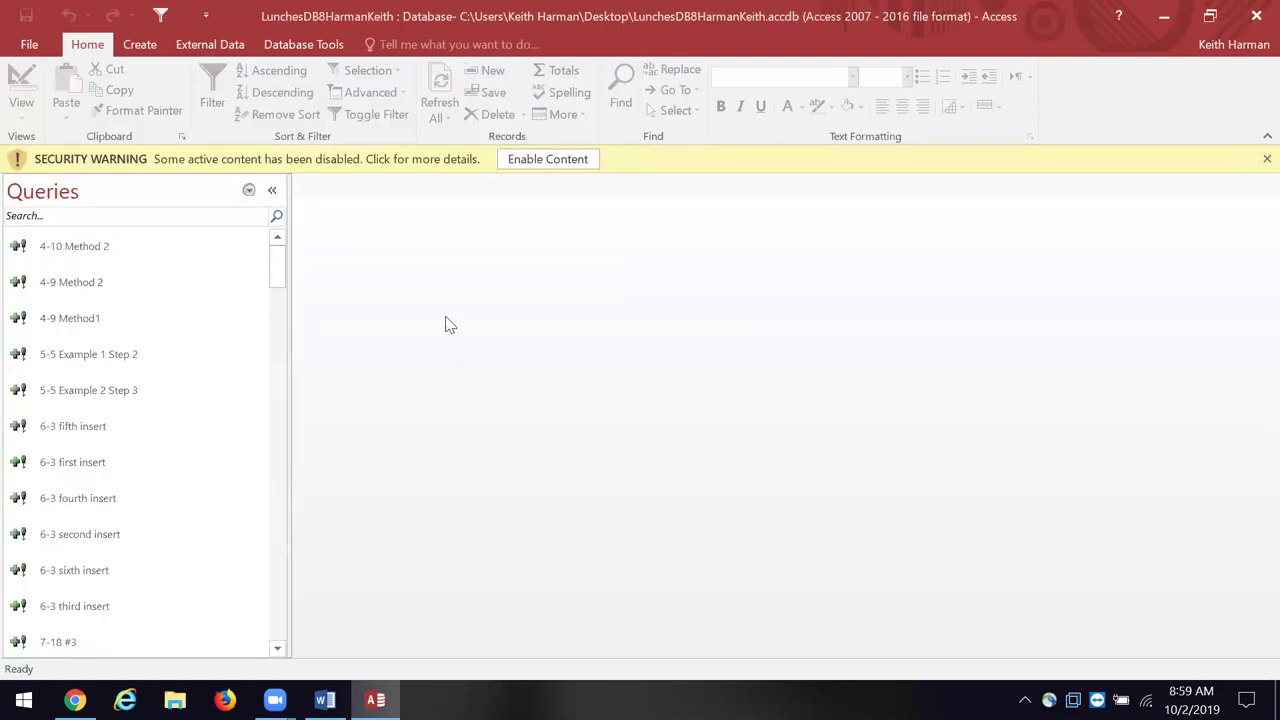
{"action": "left_click", "coordinate": [548, 159]}
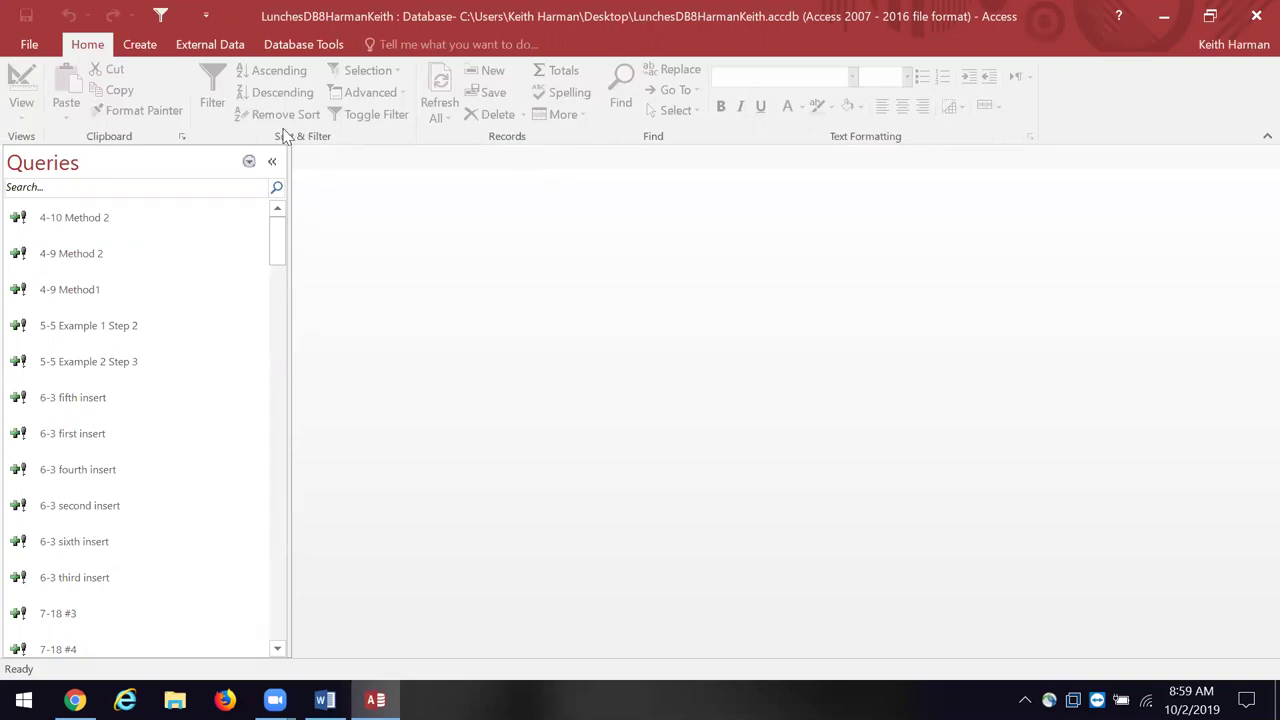
Filter the object list to show tables and look through it to the SEC0802 to SEC0805 tables.
{"action": "left_click", "coordinate": [249, 172]}
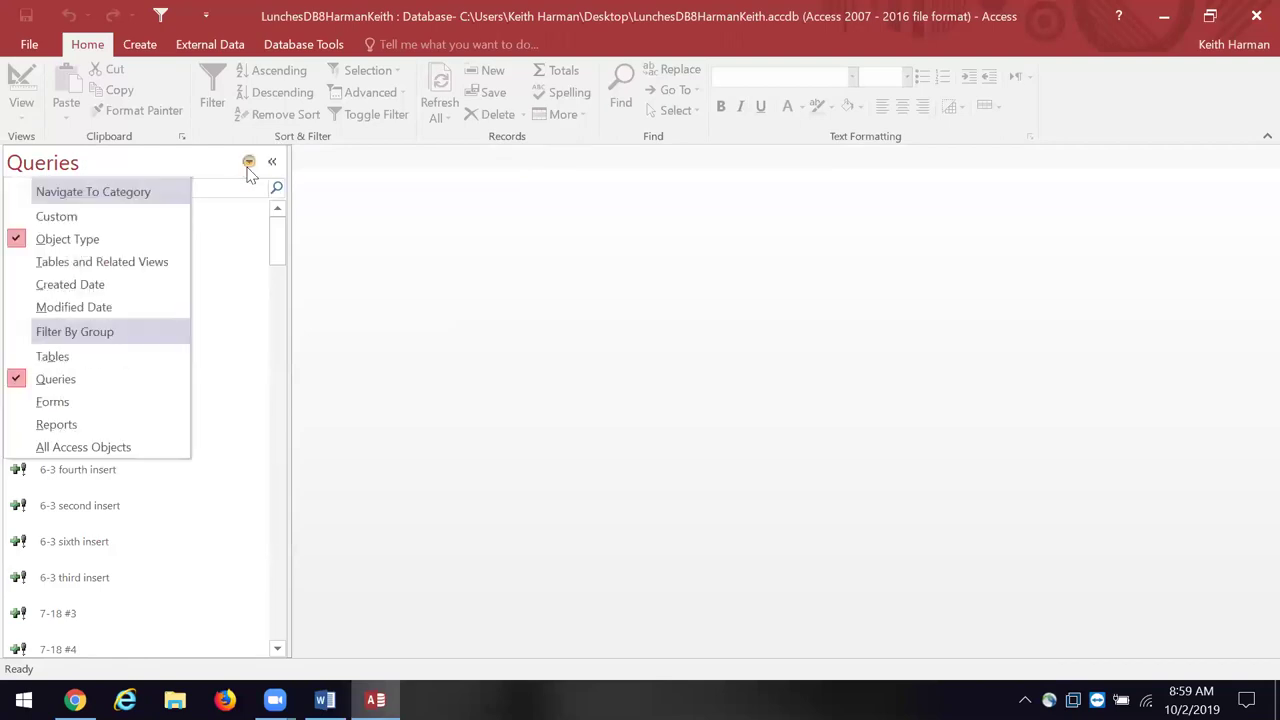
{"action": "left_click", "coordinate": [97, 360]}
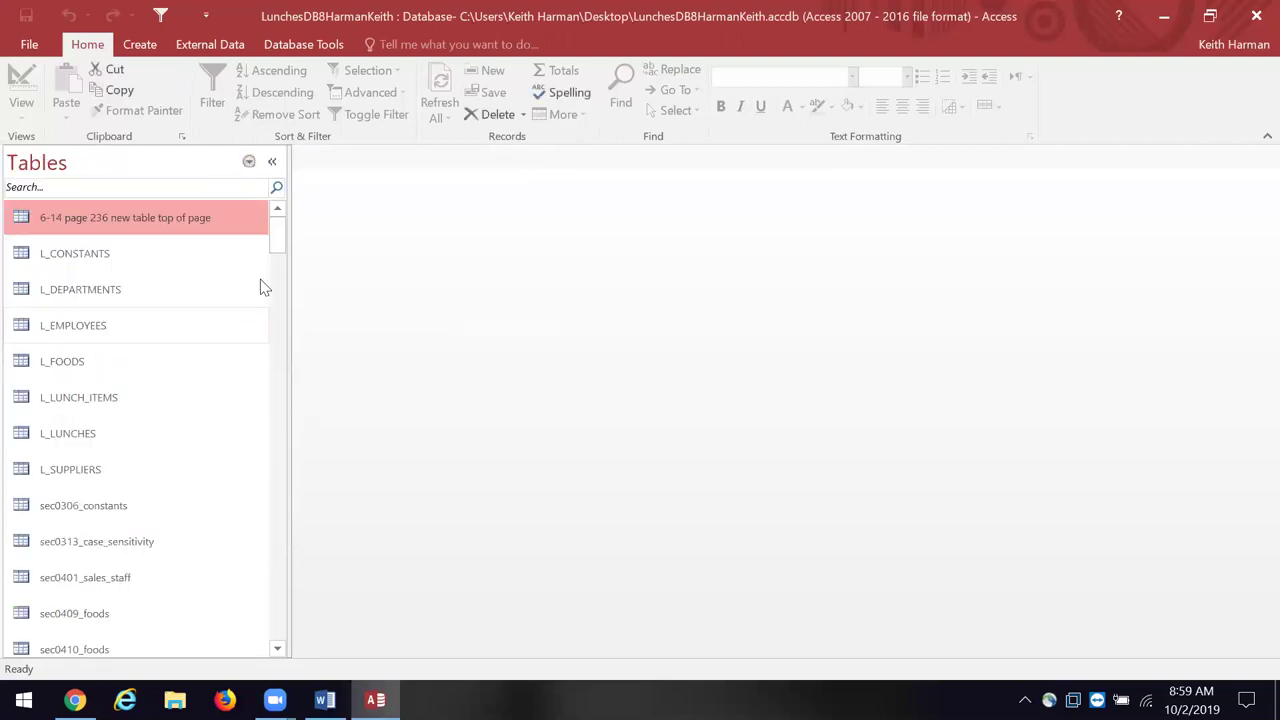
{"action": "left_click_drag", "start_coordinate": [277, 225], "coordinate": [262, 400]}
{"action": "scroll", "coordinate": [262, 400], "scroll_direction": "up", "scroll_amount": 5}
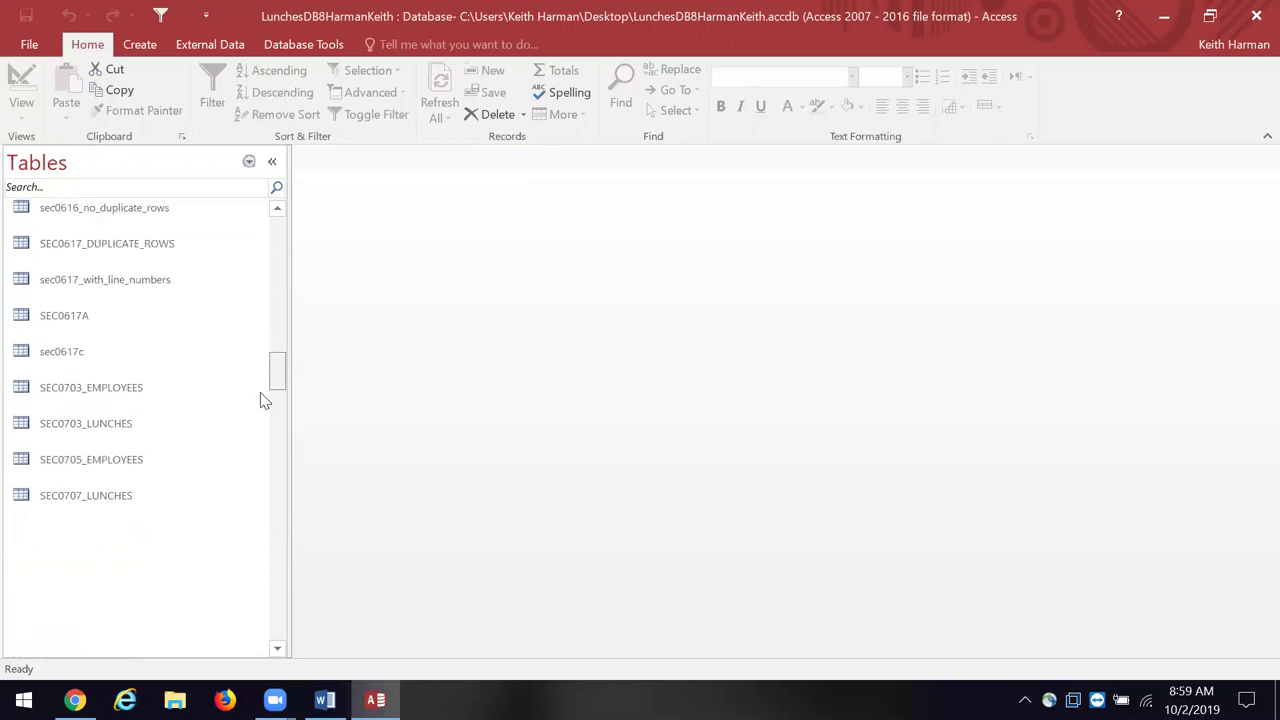
{"action": "scroll", "coordinate": [262, 400], "scroll_direction": "down", "scroll_amount": 3}
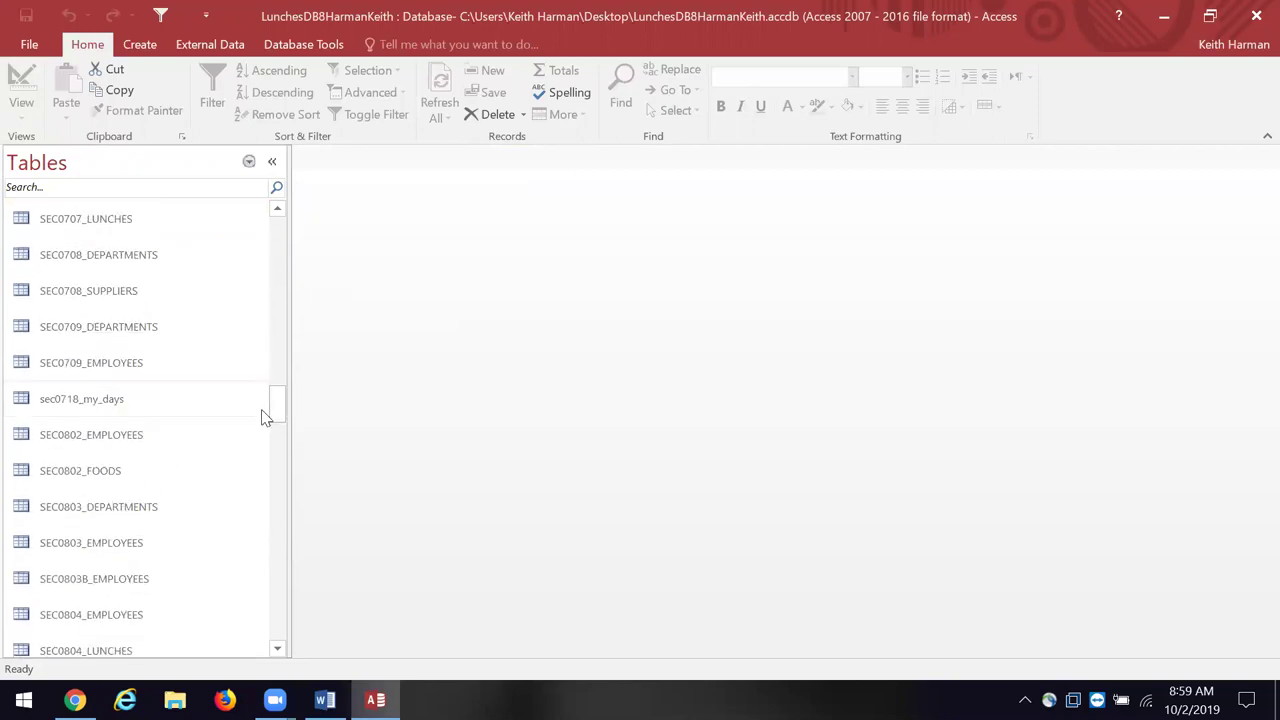
{"action": "left_click_drag", "start_coordinate": [272, 404], "coordinate": [277, 417]}
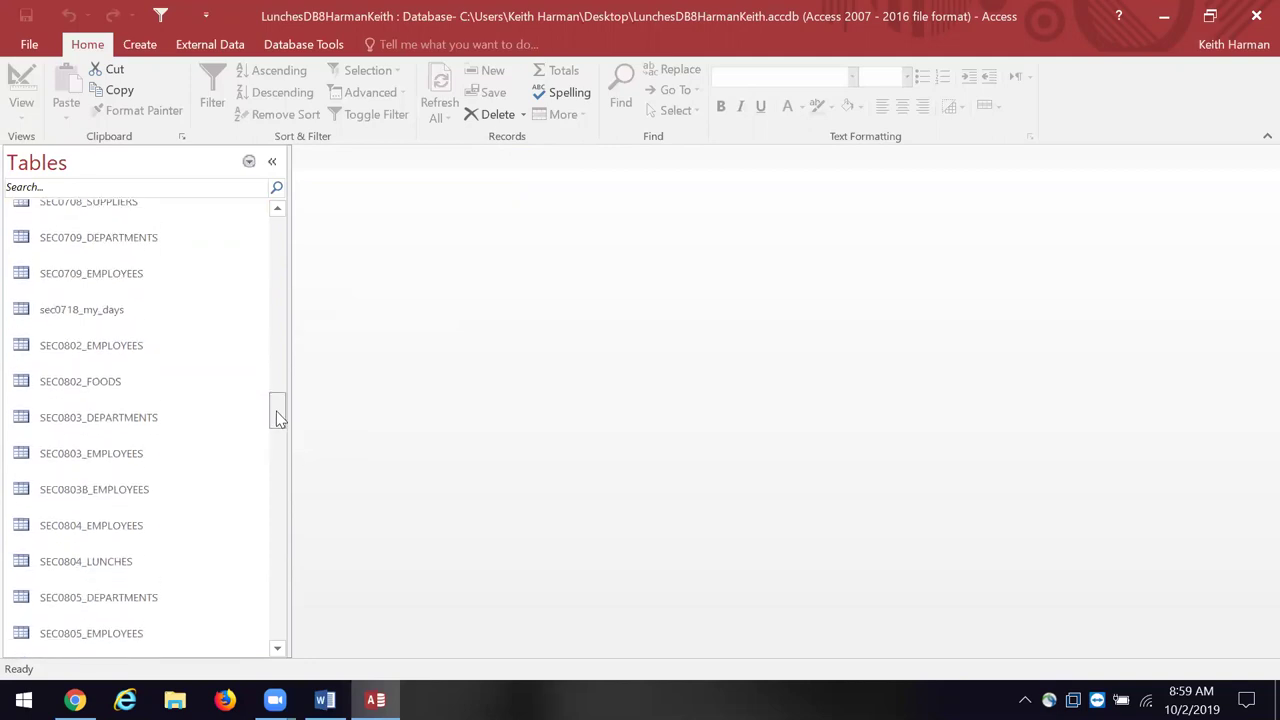
Open the SEC0802_FOODS table in Design View and display the PRICE field's properties, including its validation rule.
{"action": "right_click", "coordinate": [93, 381]}
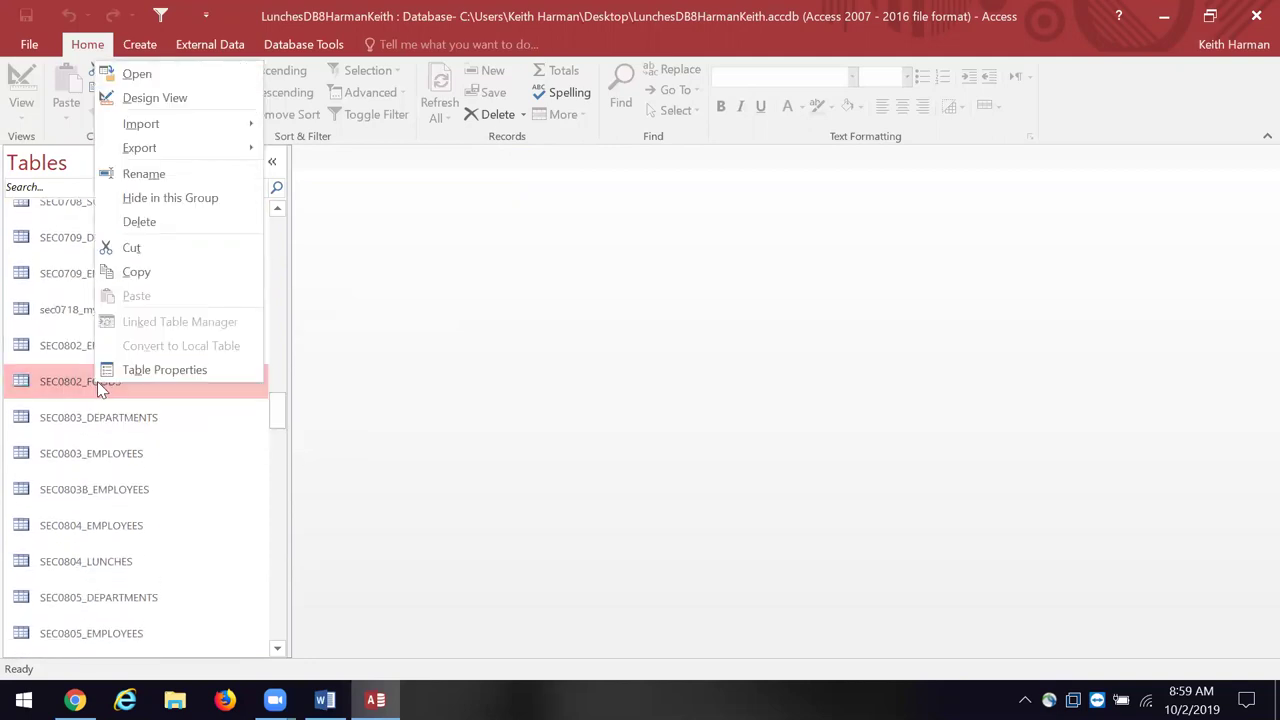
{"action": "left_click", "coordinate": [151, 97]}
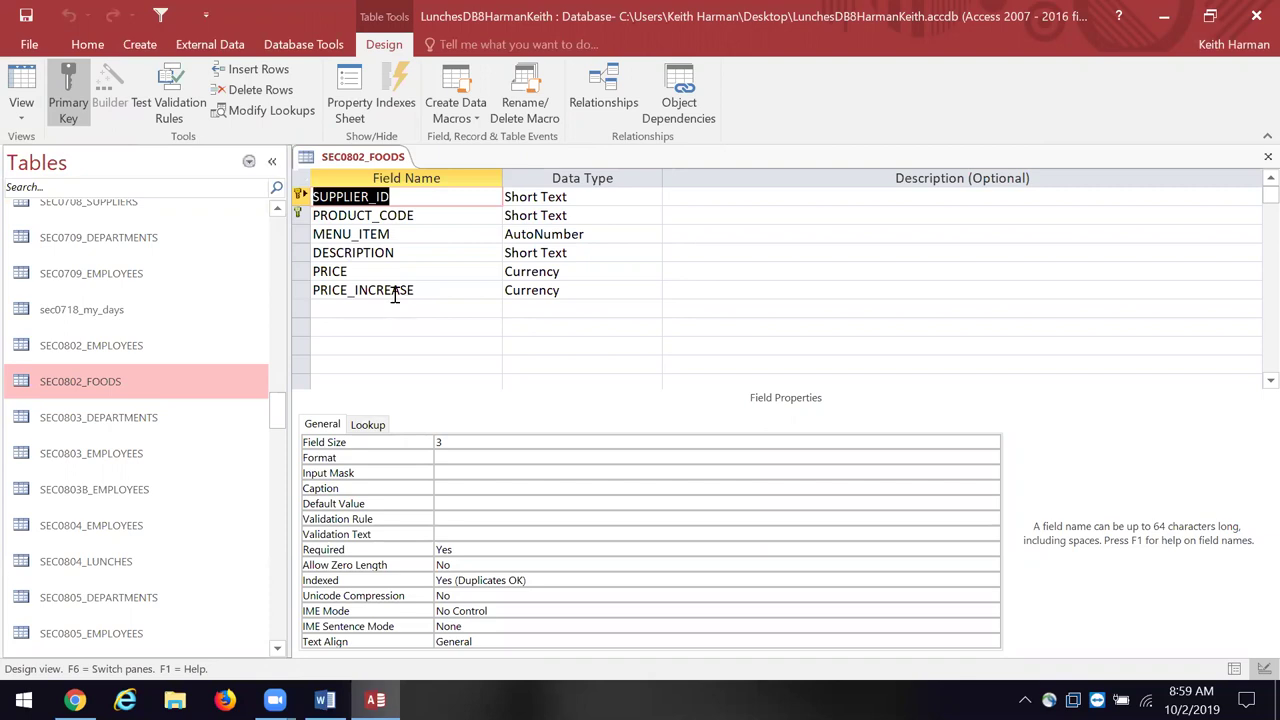
{"action": "left_click", "coordinate": [374, 271]}
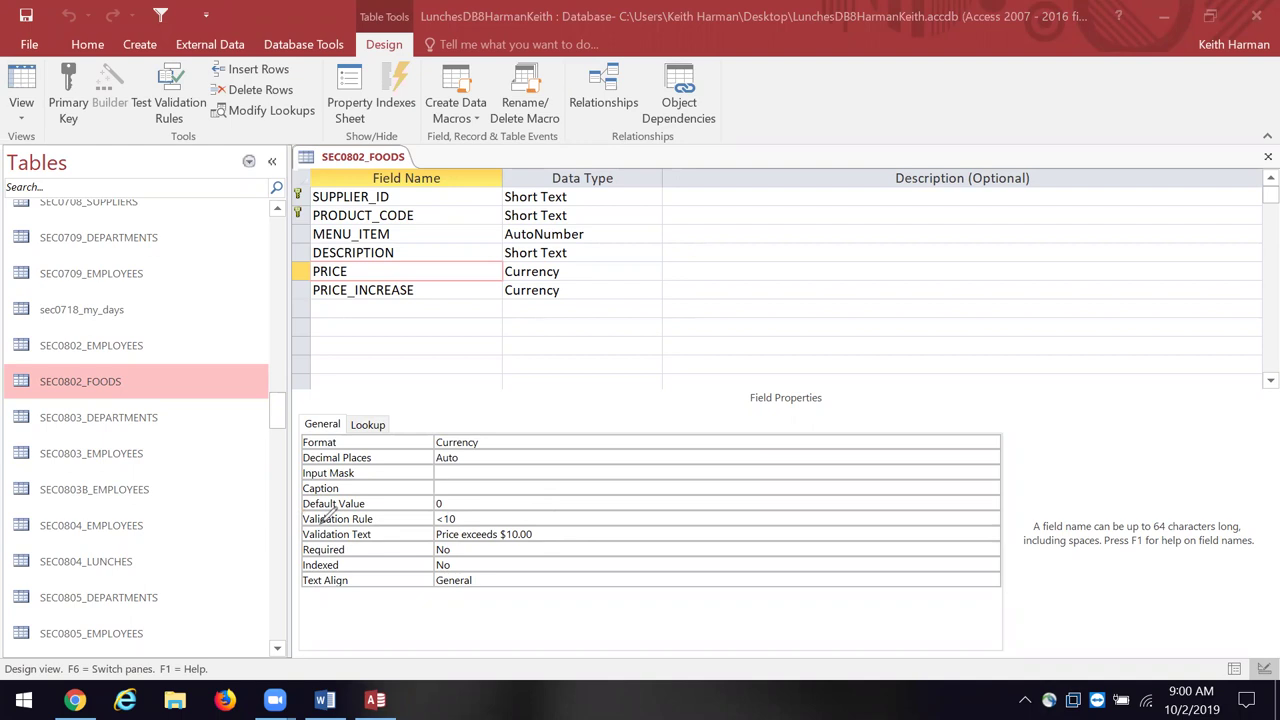
Circle the PRICE field's Validation Rule and Validation Text with a freehand annotation, and clear the drawing.
{"action": "mouse_move", "coordinate": [297, 512]}
{"action": "left_mouse_down"}
{"action": "mouse_move", "coordinate": [455, 505]}
{"action": "mouse_move", "coordinate": [549, 533]}
{"action": "left_mouse_up"}
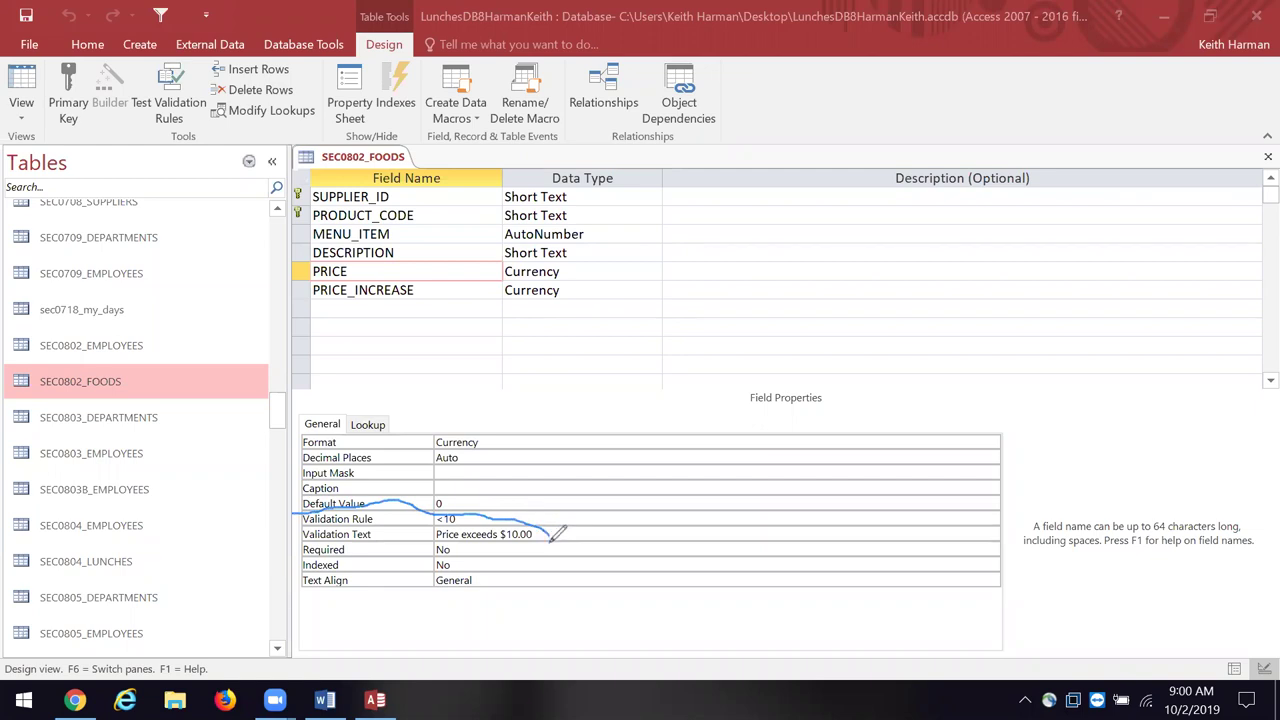
{"action": "mouse_move", "coordinate": [550, 537]}
{"action": "left_mouse_down"}
{"action": "mouse_move", "coordinate": [300, 550]}
{"action": "mouse_move", "coordinate": [296, 505]}
{"action": "left_mouse_up"}
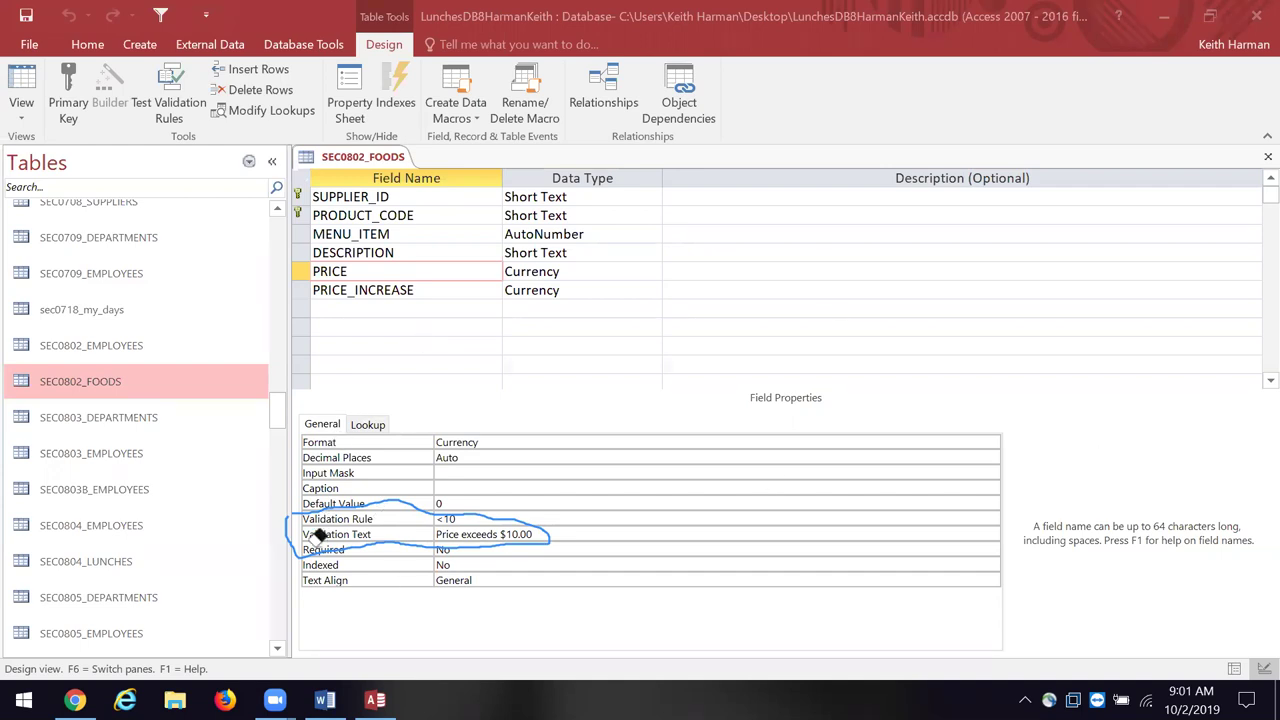
{"action": "key", "text": "ctrl+z"}
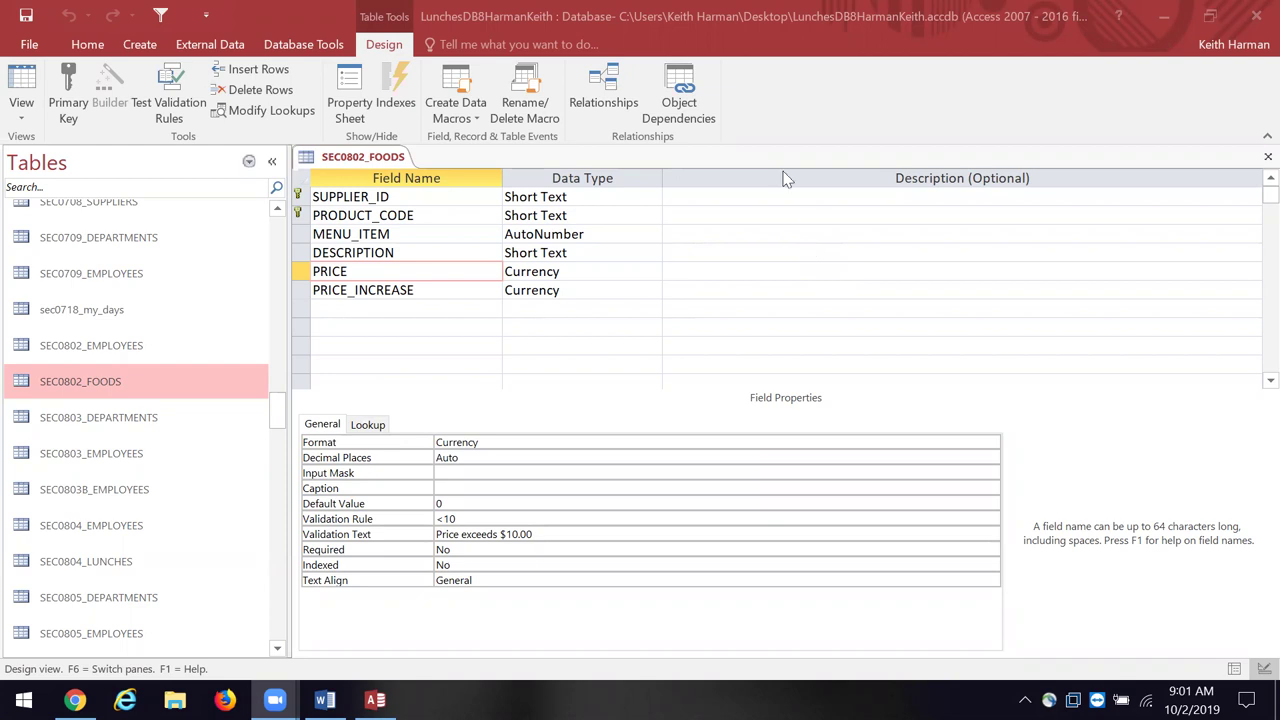
Close SEC0802_FOODS and show the PHONE_NUMBER field's properties in the SEC0803_EMPLOYEES table design.
{"action": "right_click", "coordinate": [384, 164]}
{"action": "left_click", "coordinate": [413, 198]}
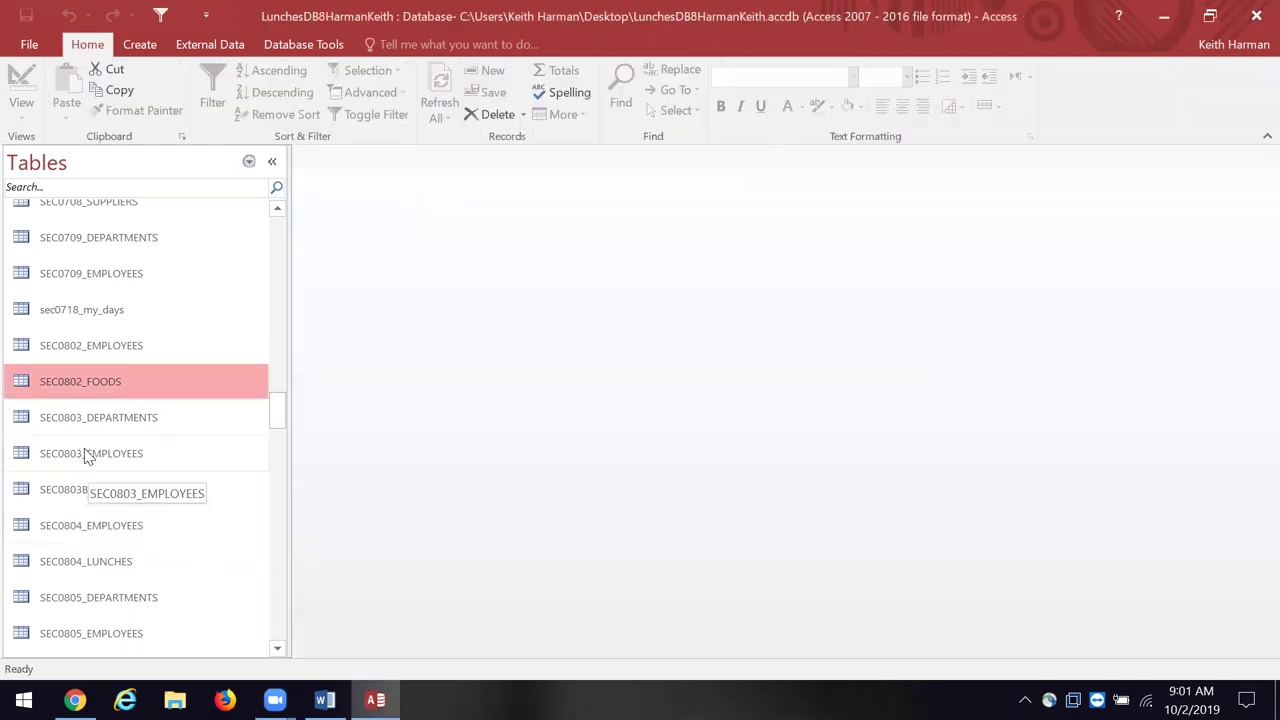
{"action": "left_click", "coordinate": [144, 452]}
{"action": "right_click", "coordinate": [144, 452]}
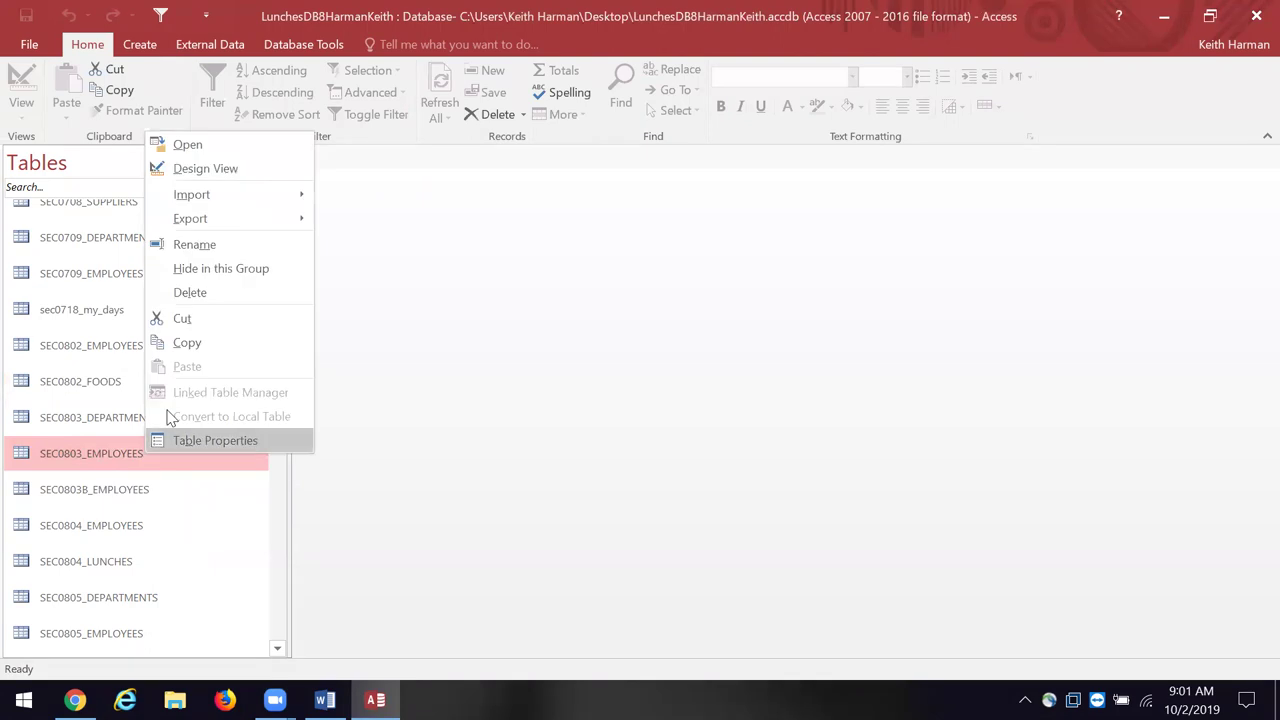
{"action": "left_click", "coordinate": [228, 167]}
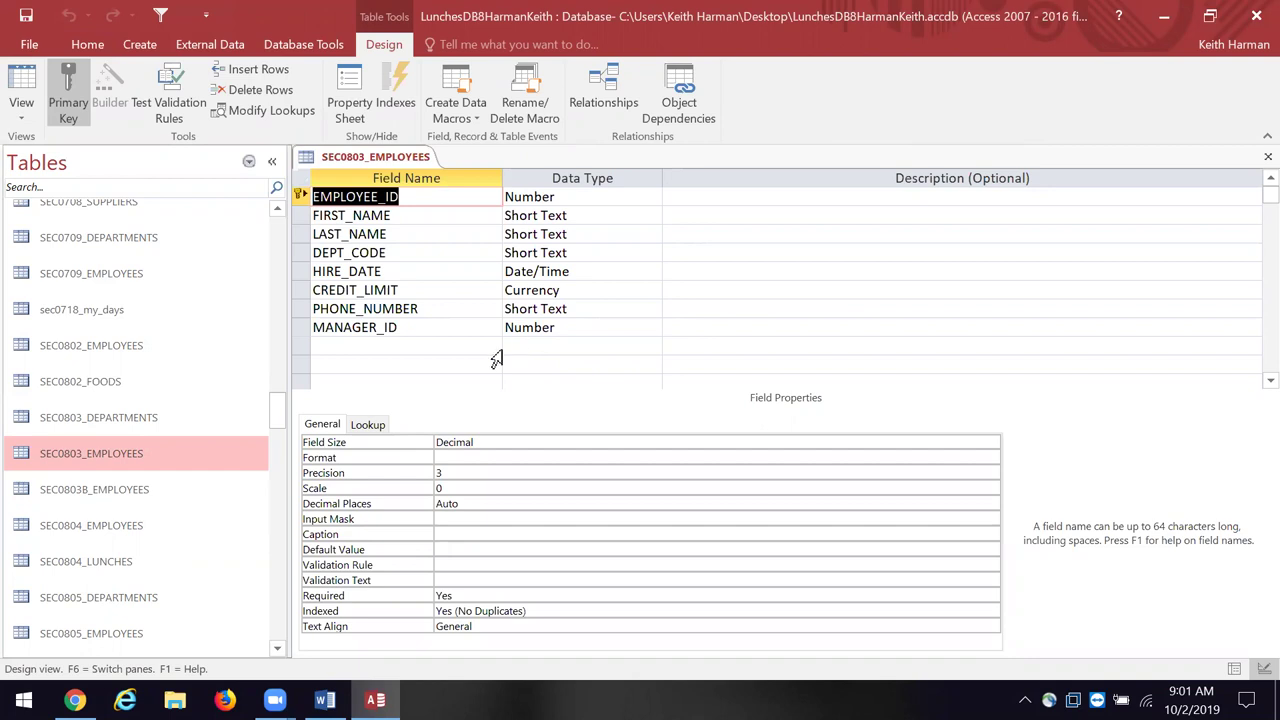
{"action": "left_click", "coordinate": [452, 307]}
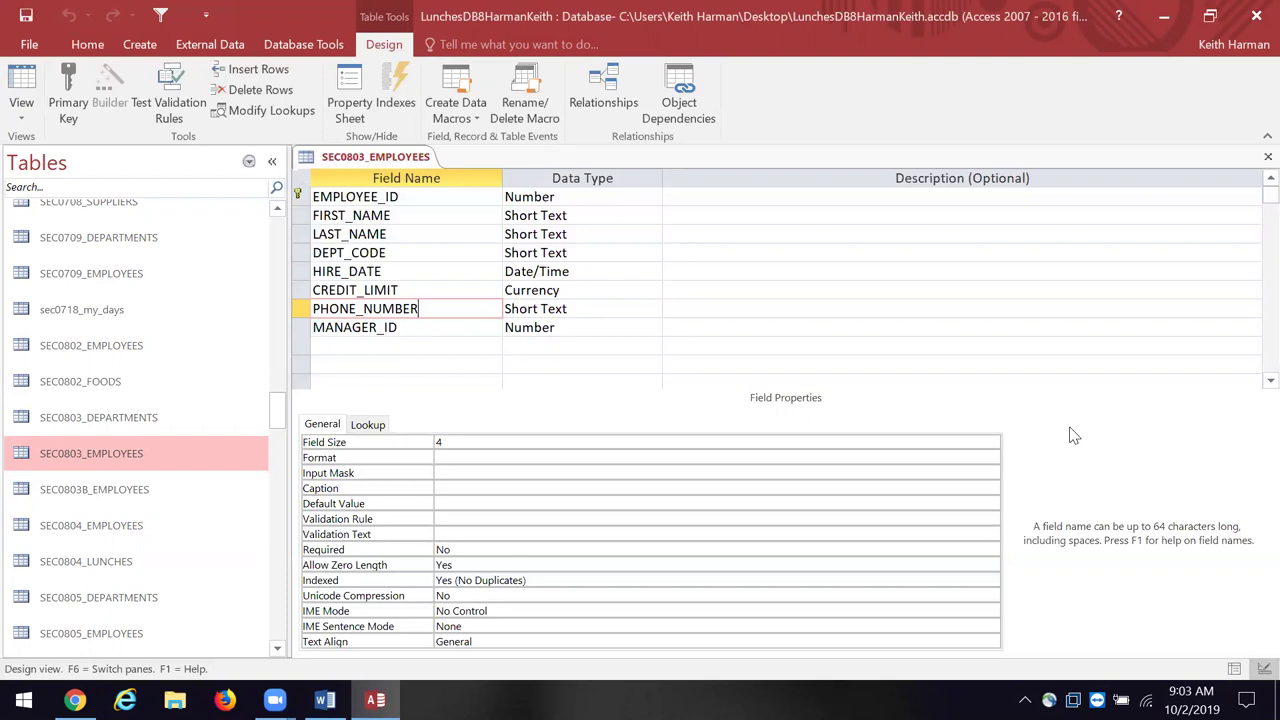
Close SEC0803_EMPLOYEES and show the EMPLOYEE_ID field's properties in the SEC0804_LUNCHES table design.
{"action": "right_click", "coordinate": [366, 166]}
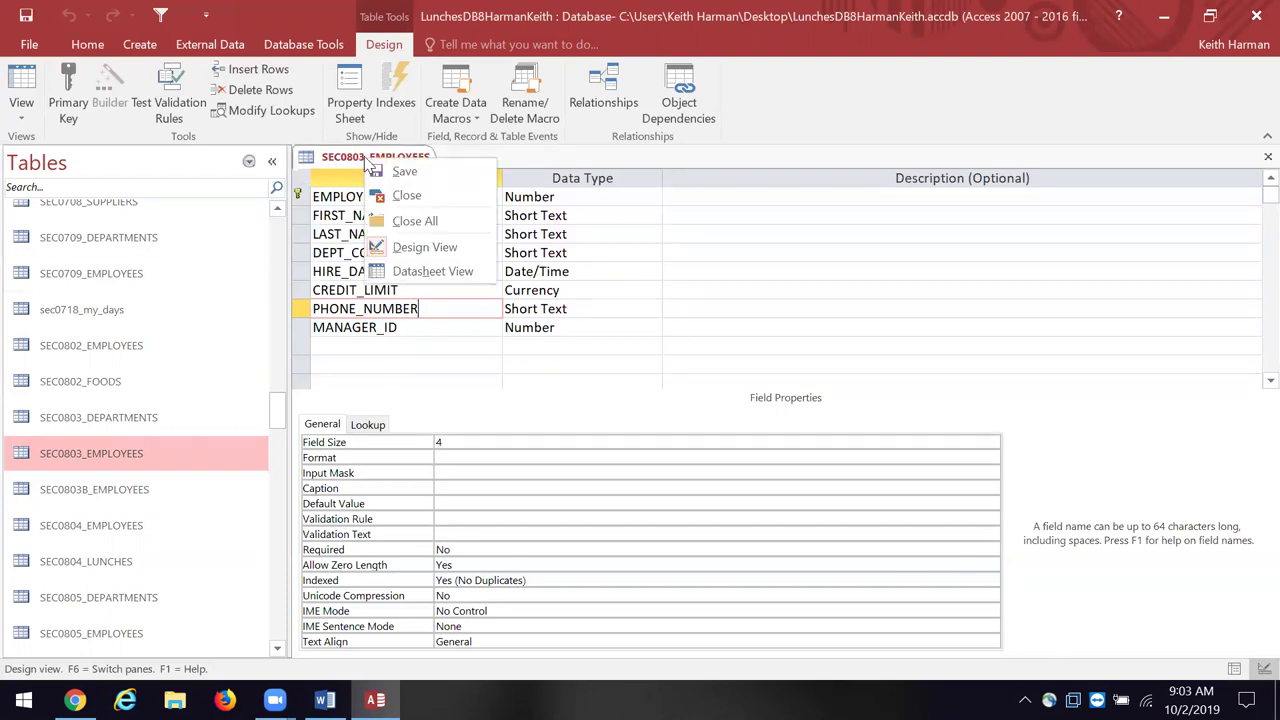
{"action": "left_click", "coordinate": [406, 196]}
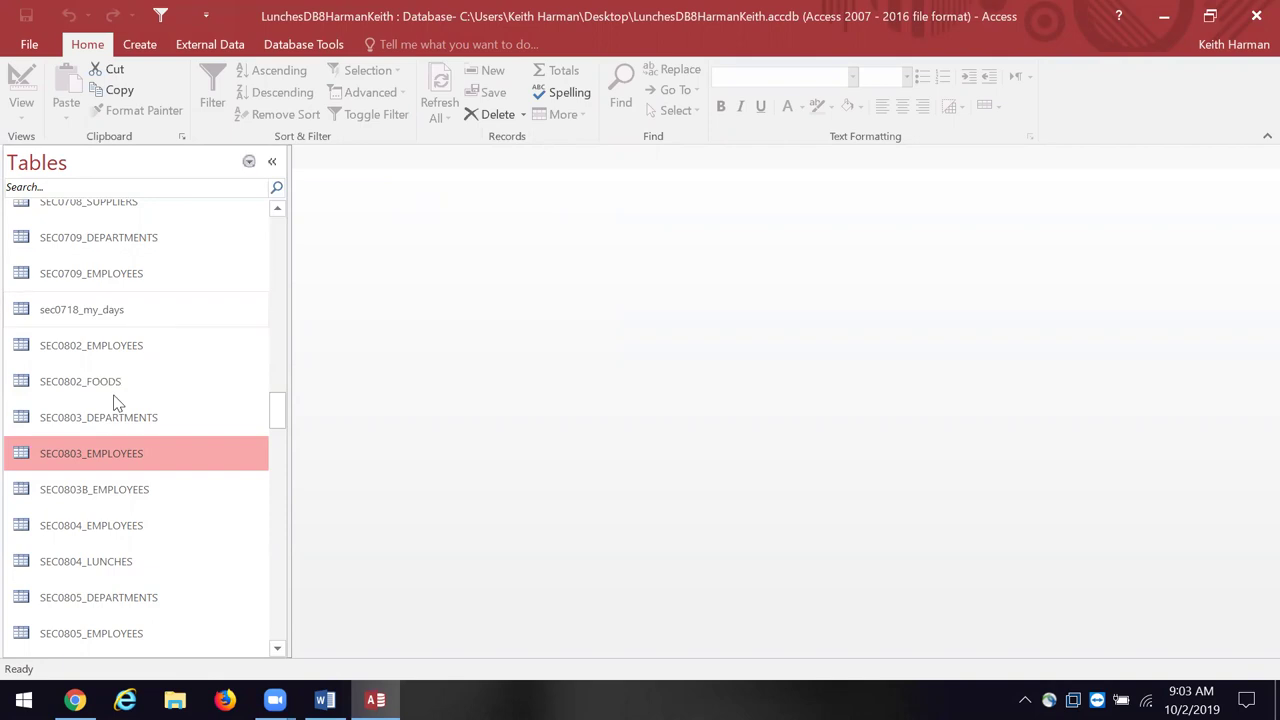
{"action": "right_click", "coordinate": [100, 568]}
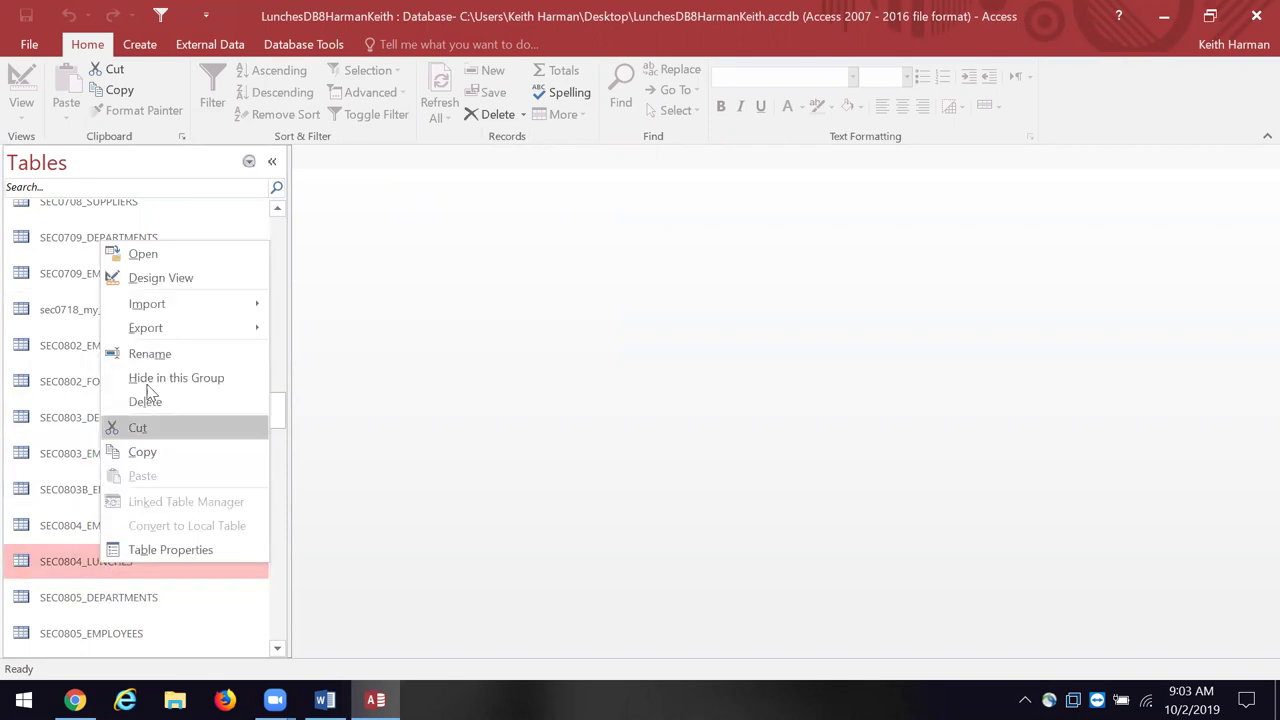
{"action": "left_click", "coordinate": [181, 277]}
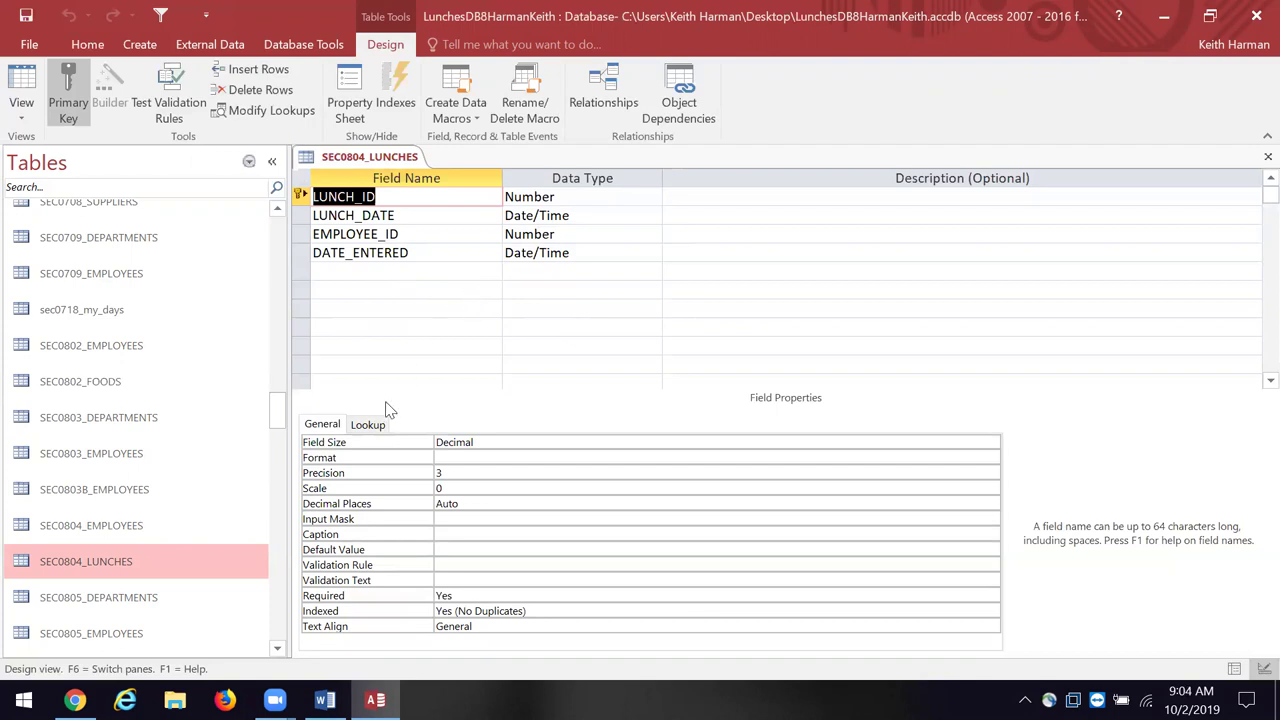
{"action": "left_click", "coordinate": [425, 234]}
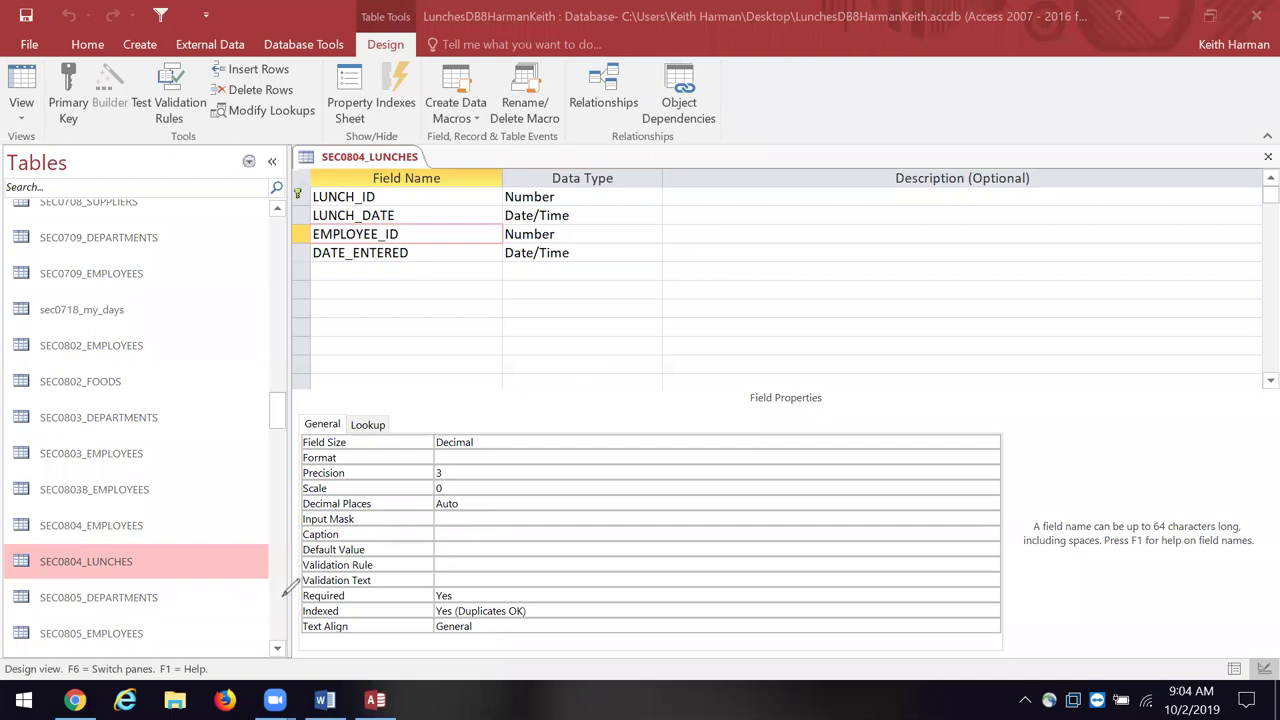
Mark the Required and Indexed properties and the EMPLOYEE_ID row with freehand annotations, and erase both marks.
{"action": "mouse_move", "coordinate": [284, 592]}
{"action": "left_mouse_down"}
{"action": "mouse_move", "coordinate": [412, 585]}
{"action": "mouse_move", "coordinate": [527, 601]}
{"action": "left_mouse_up"}
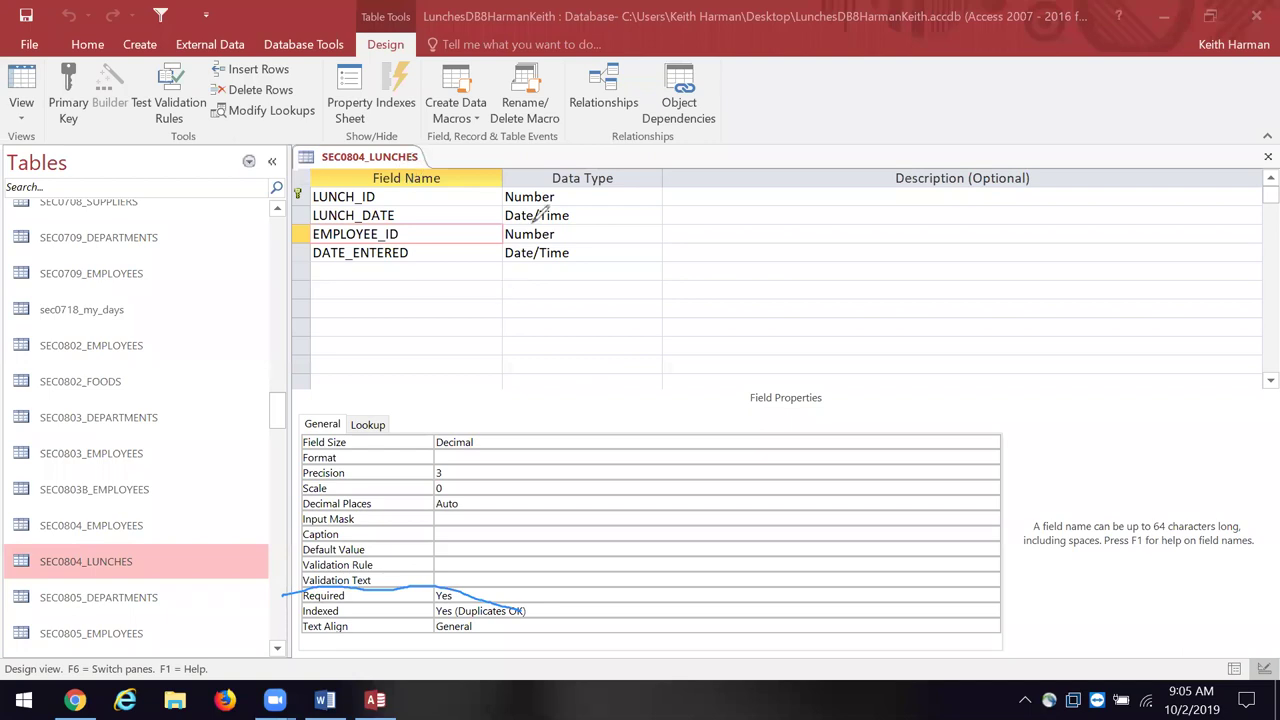
{"action": "mouse_move", "coordinate": [294, 224]}
{"action": "left_mouse_down"}
{"action": "mouse_move", "coordinate": [589, 222]}
{"action": "mouse_move", "coordinate": [430, 241]}
{"action": "mouse_move", "coordinate": [298, 236]}
{"action": "left_mouse_up"}
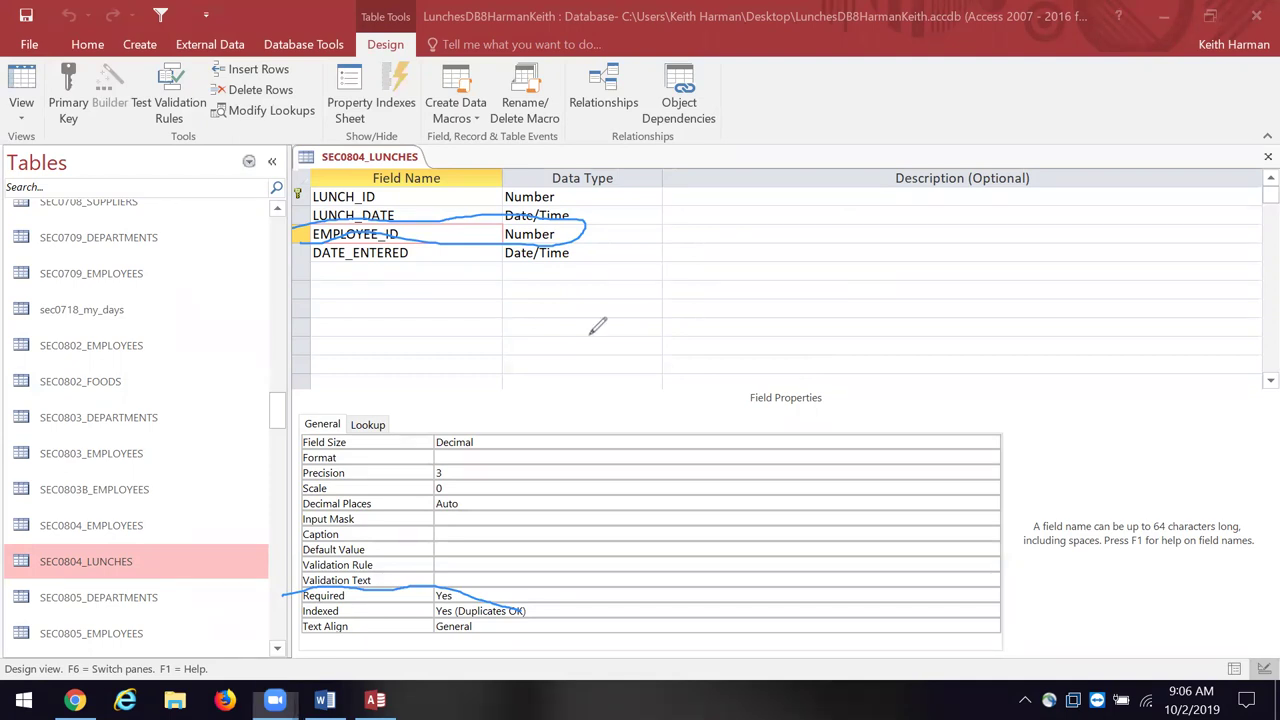
{"action": "left_click", "coordinate": [314, 216]}
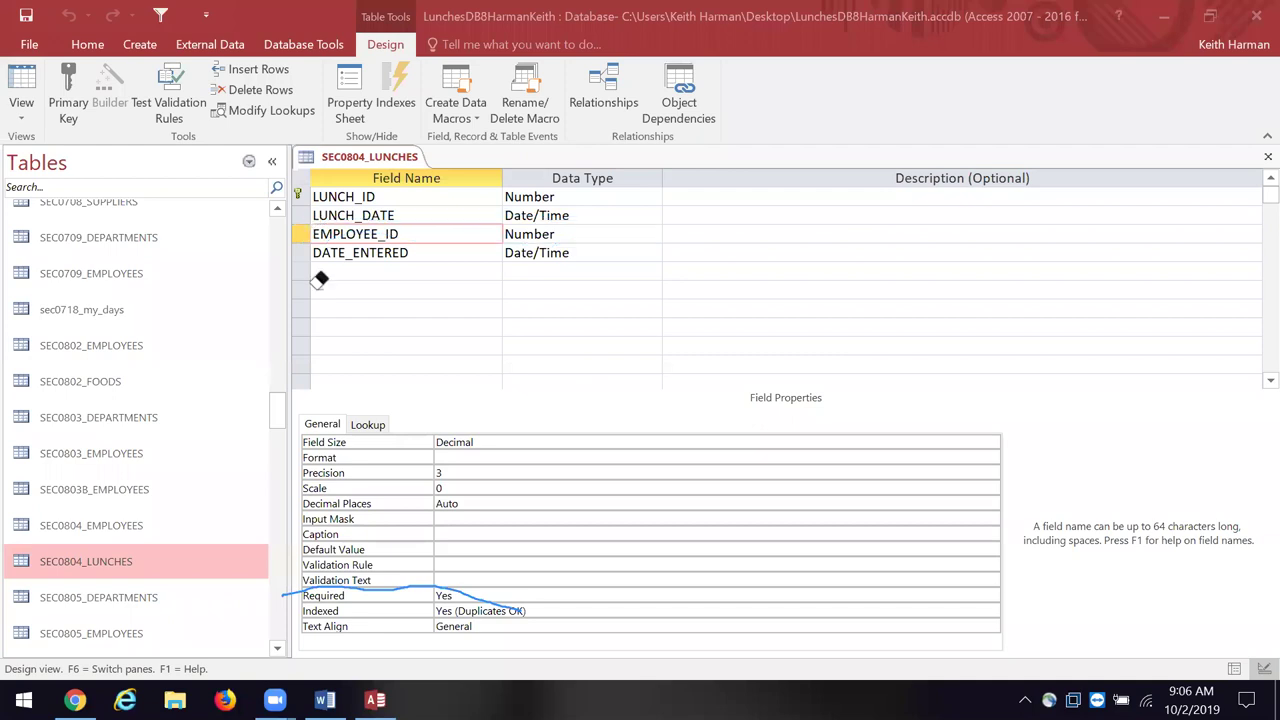
{"action": "left_click", "coordinate": [343, 587]}
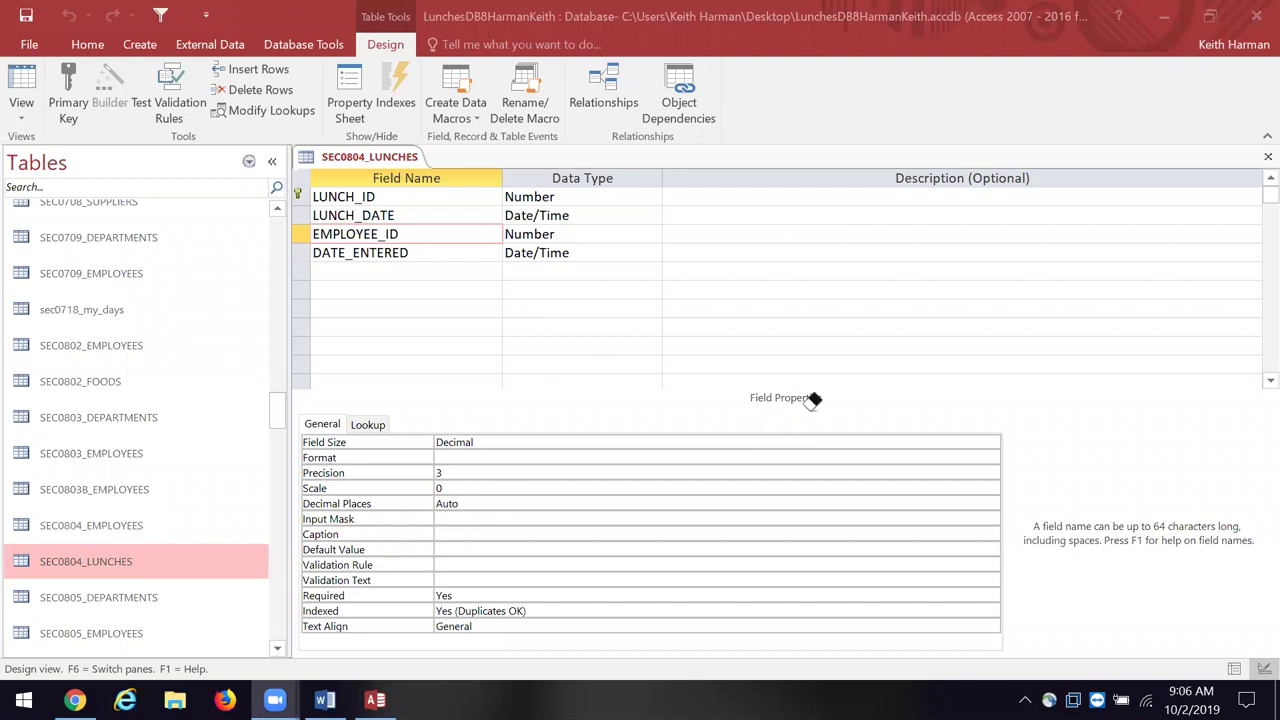
Display the LUNCH_ID field's properties in the SEC0804_LUNCHES table design.
{"action": "left_click", "coordinate": [402, 196]}
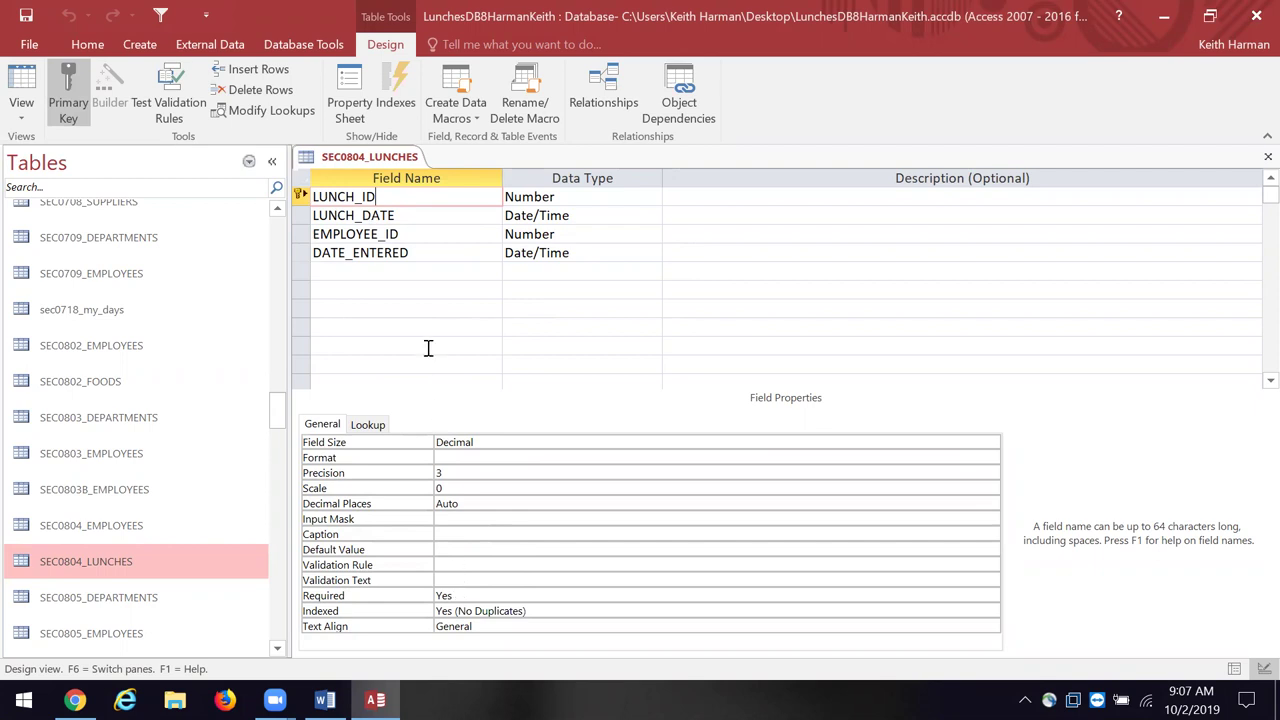
Show the LUNCH_DATE field's properties and the table's records, and return to the SEC0804_LUNCHES table design.
{"action": "left_click", "coordinate": [423, 220]}
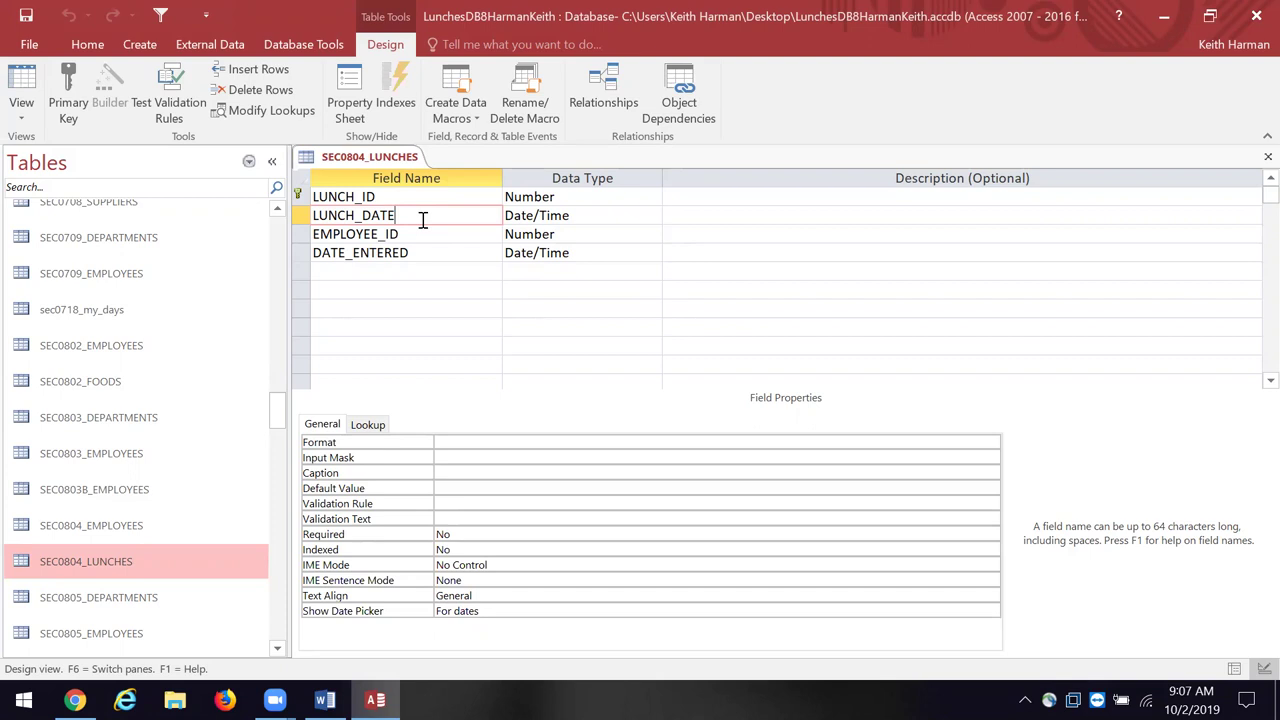
{"action": "left_click", "coordinate": [20, 86]}
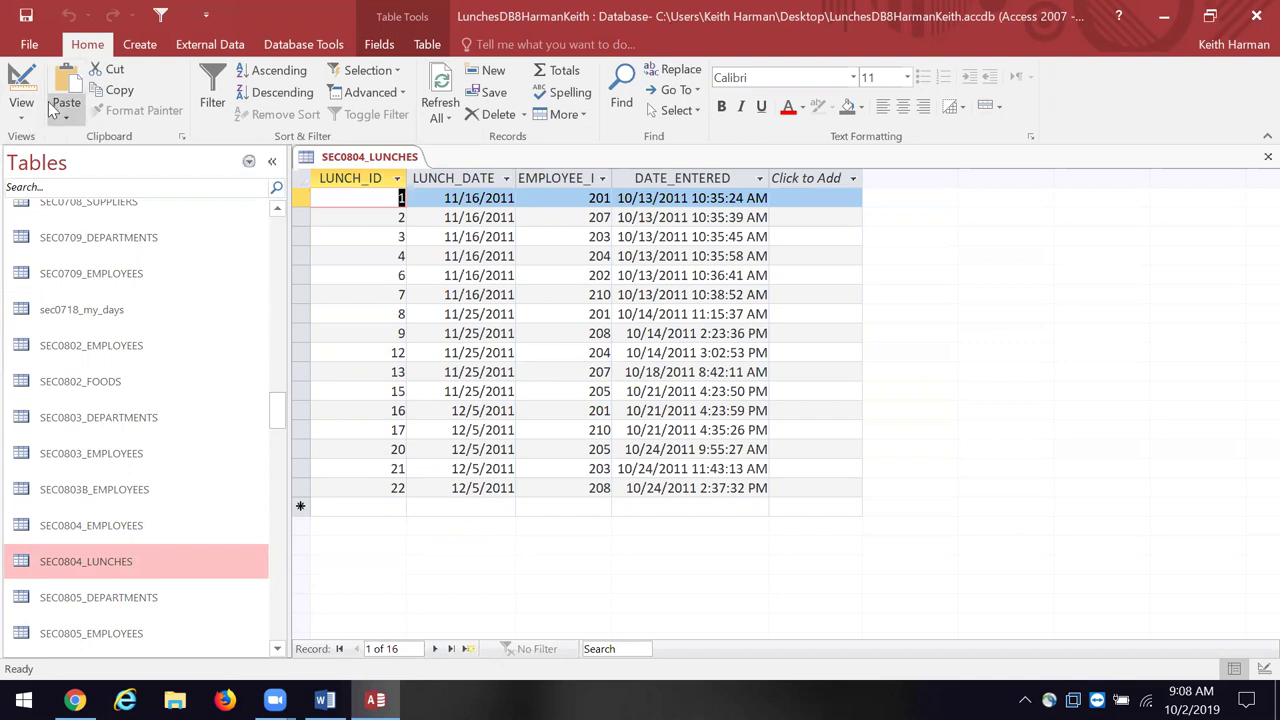
{"action": "left_click", "coordinate": [24, 78]}
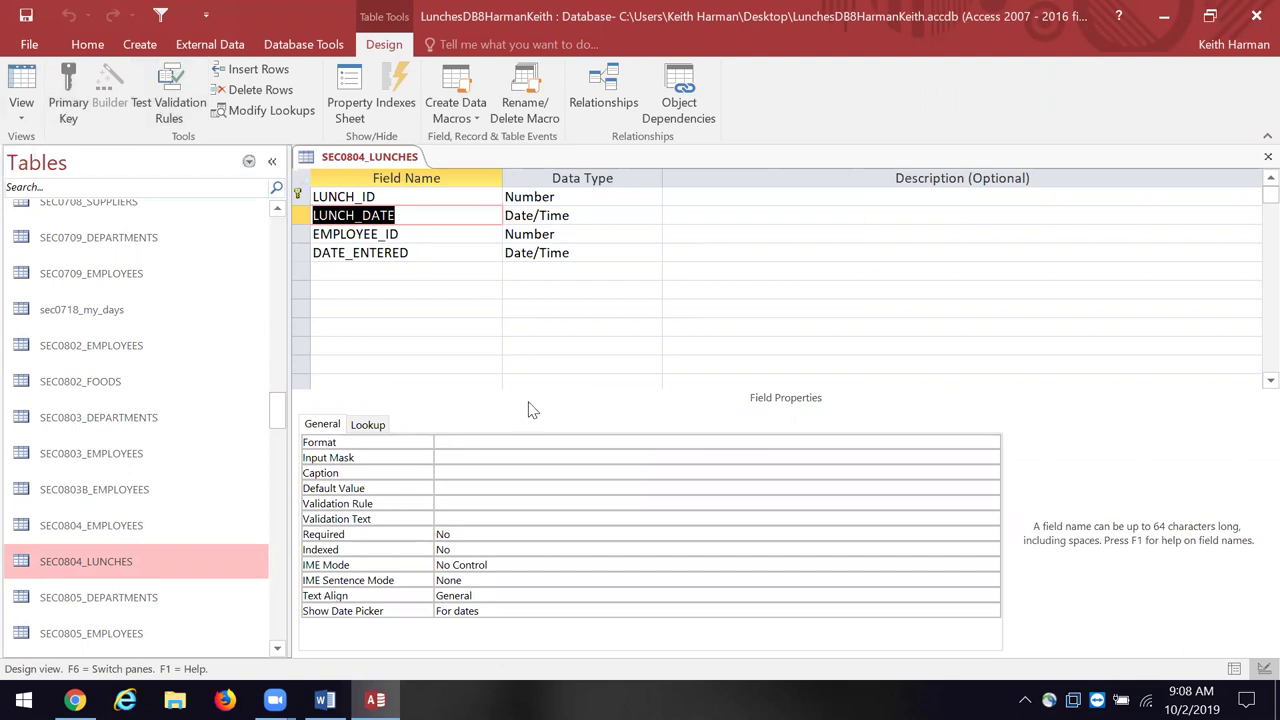
Make LUNCH_DATE a required field and save SEC0804_LUNCHES, testing the existing data against the new rule.
{"action": "left_click", "coordinate": [486, 529]}
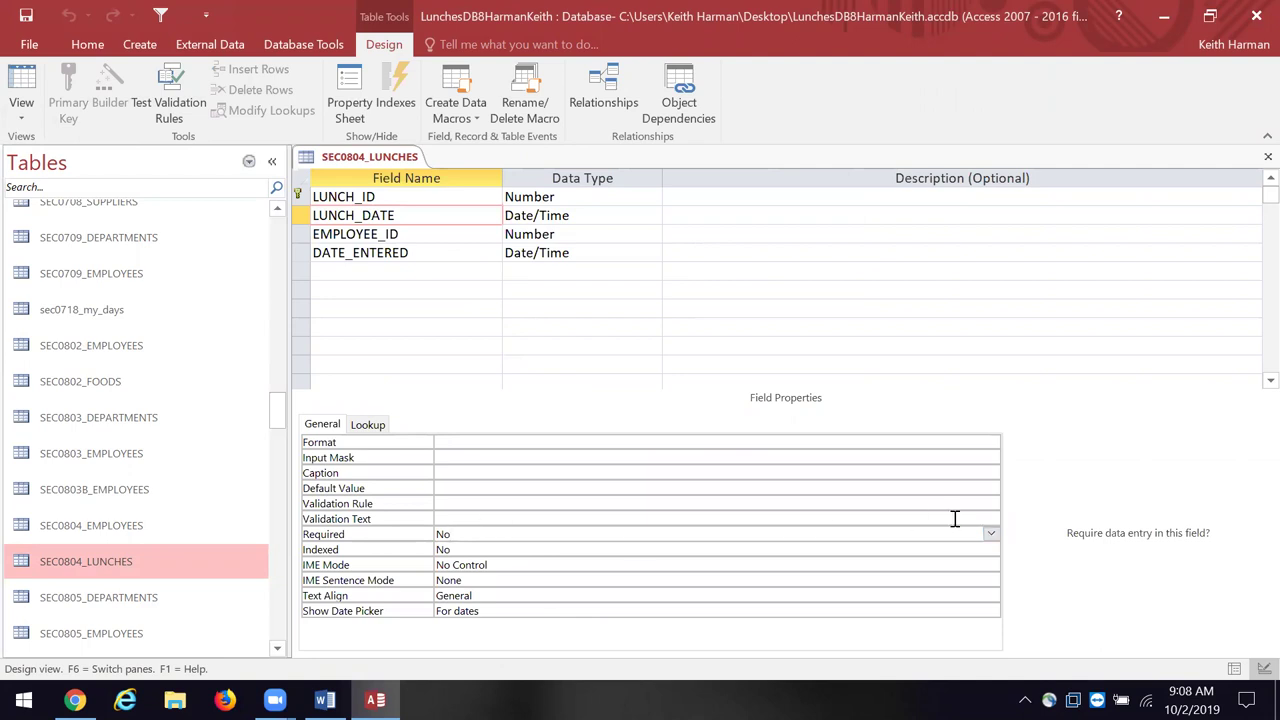
{"action": "left_click", "coordinate": [993, 537]}
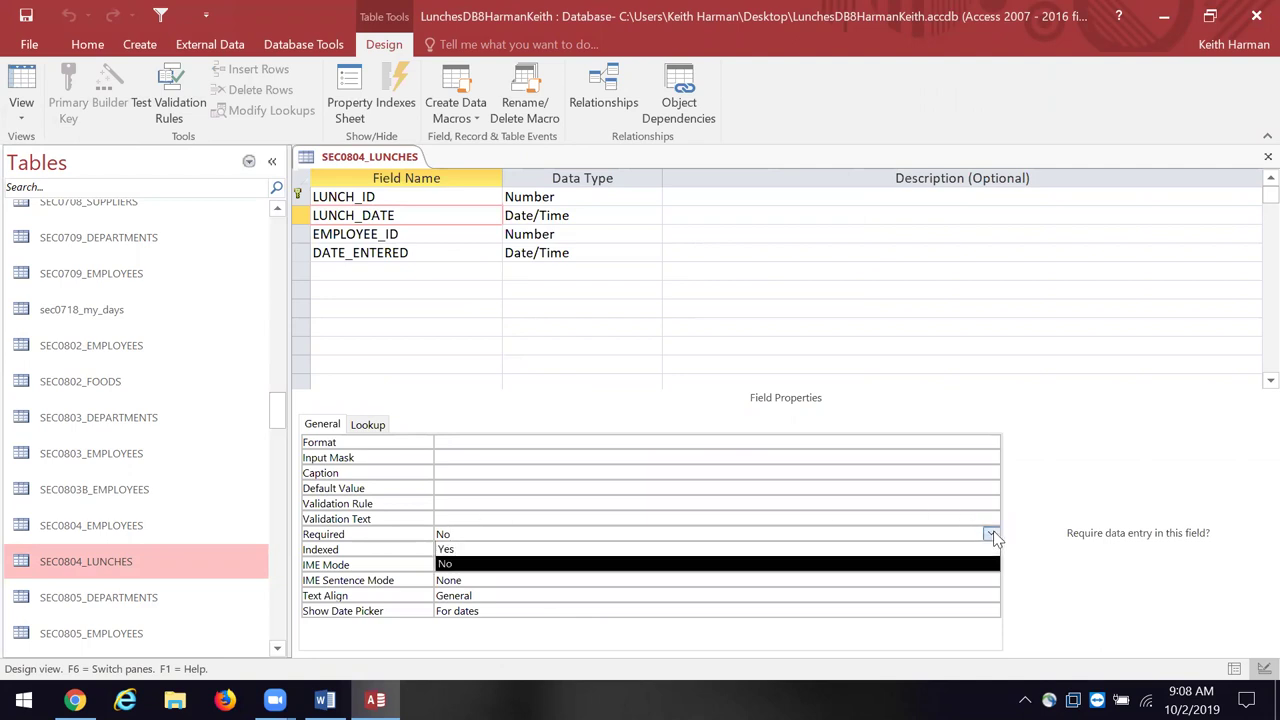
{"action": "left_click", "coordinate": [791, 550]}
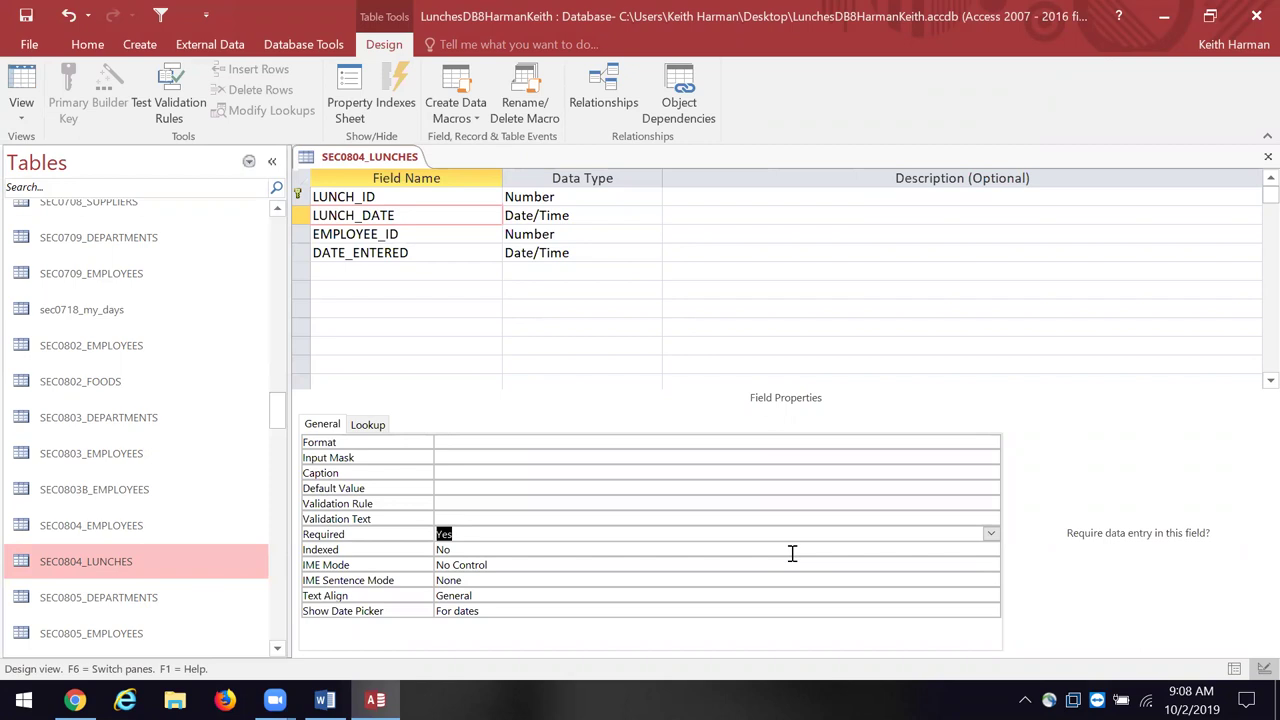
{"action": "left_click", "coordinate": [24, 86]}
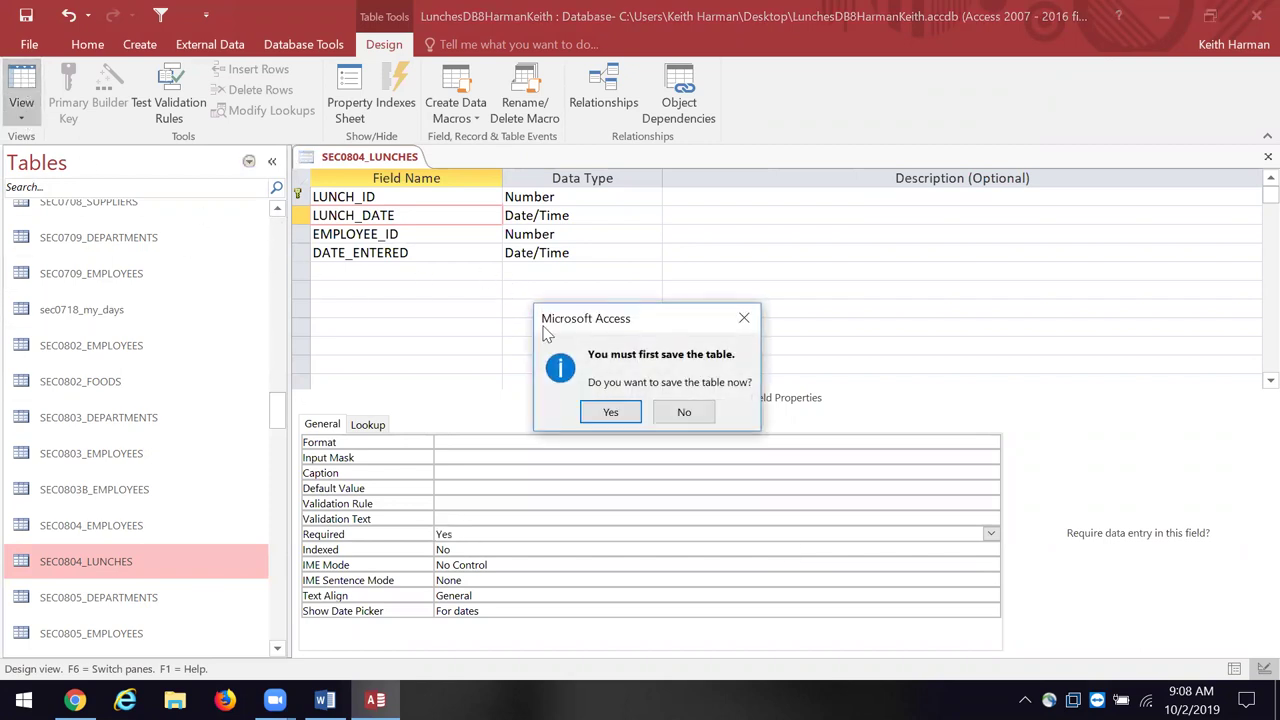
{"action": "left_click", "coordinate": [598, 418]}
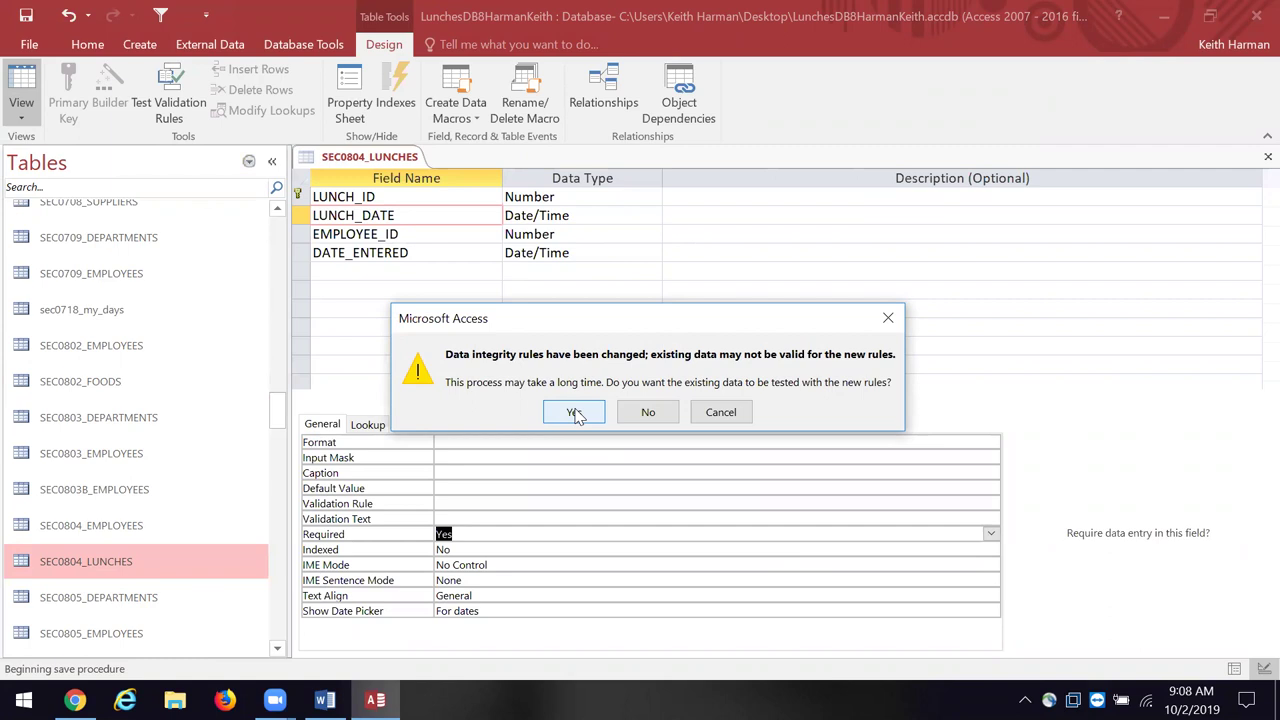
{"action": "left_click", "coordinate": [576, 415]}
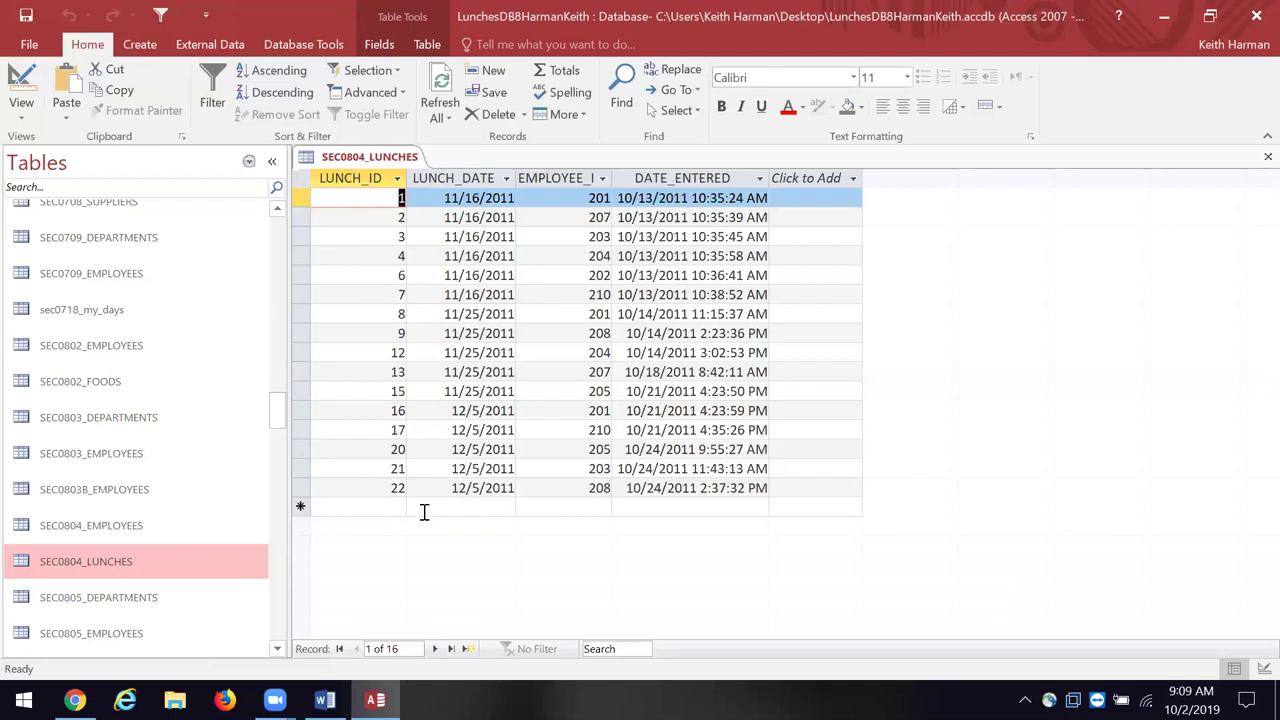
Make DATE_ENTERED a required field in the SEC0804_LUNCHES design and save the table, testing the existing data against the new rule.
{"action": "left_click", "coordinate": [22, 78]}
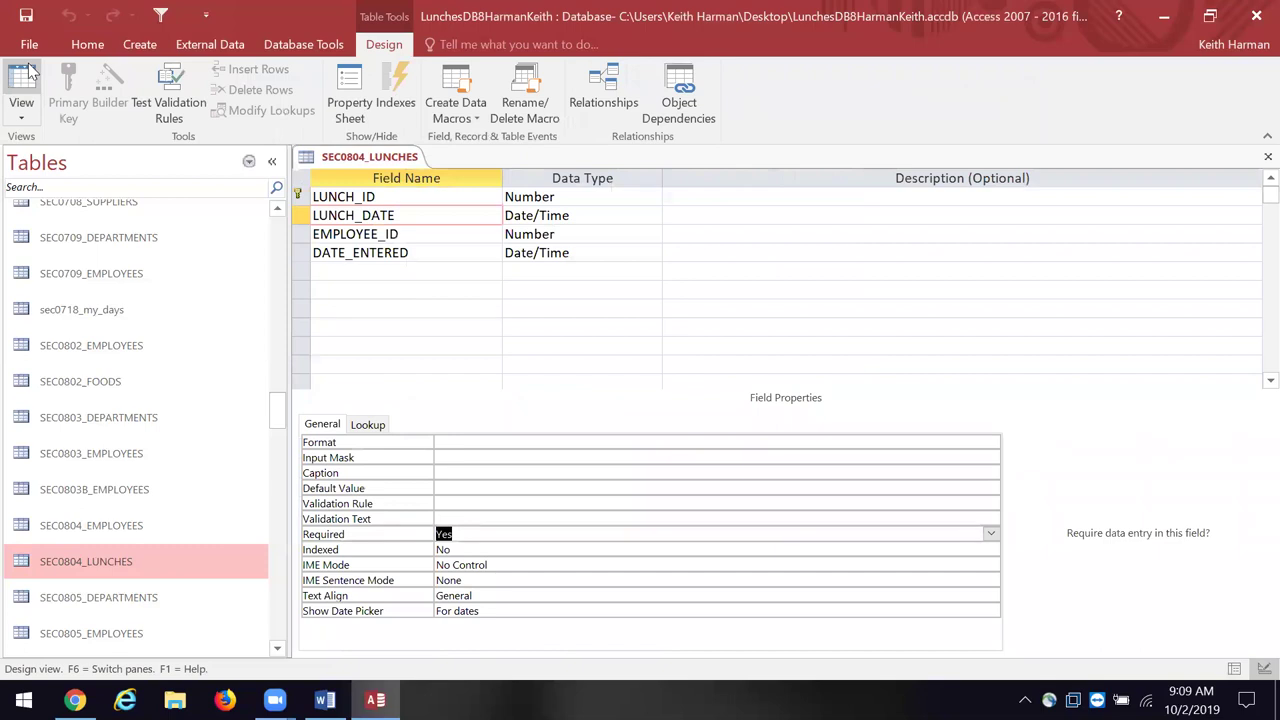
{"action": "left_click", "coordinate": [419, 234]}
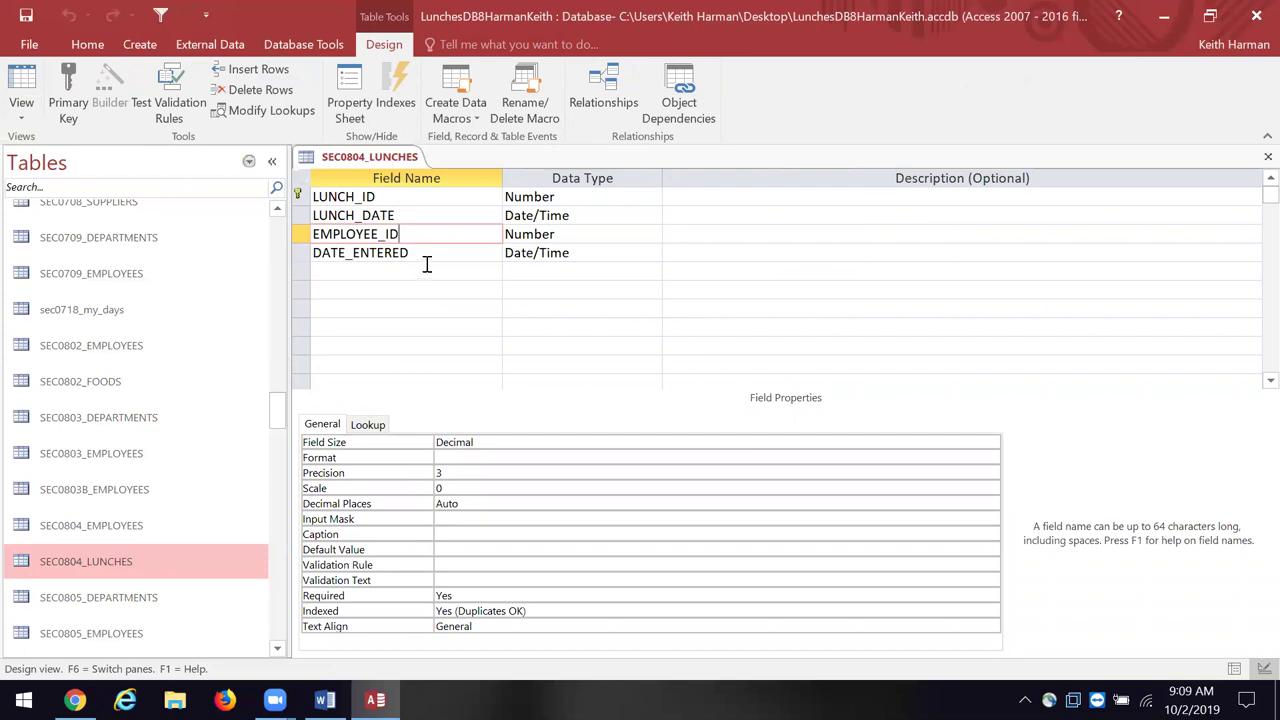
{"action": "left_click", "coordinate": [425, 257]}
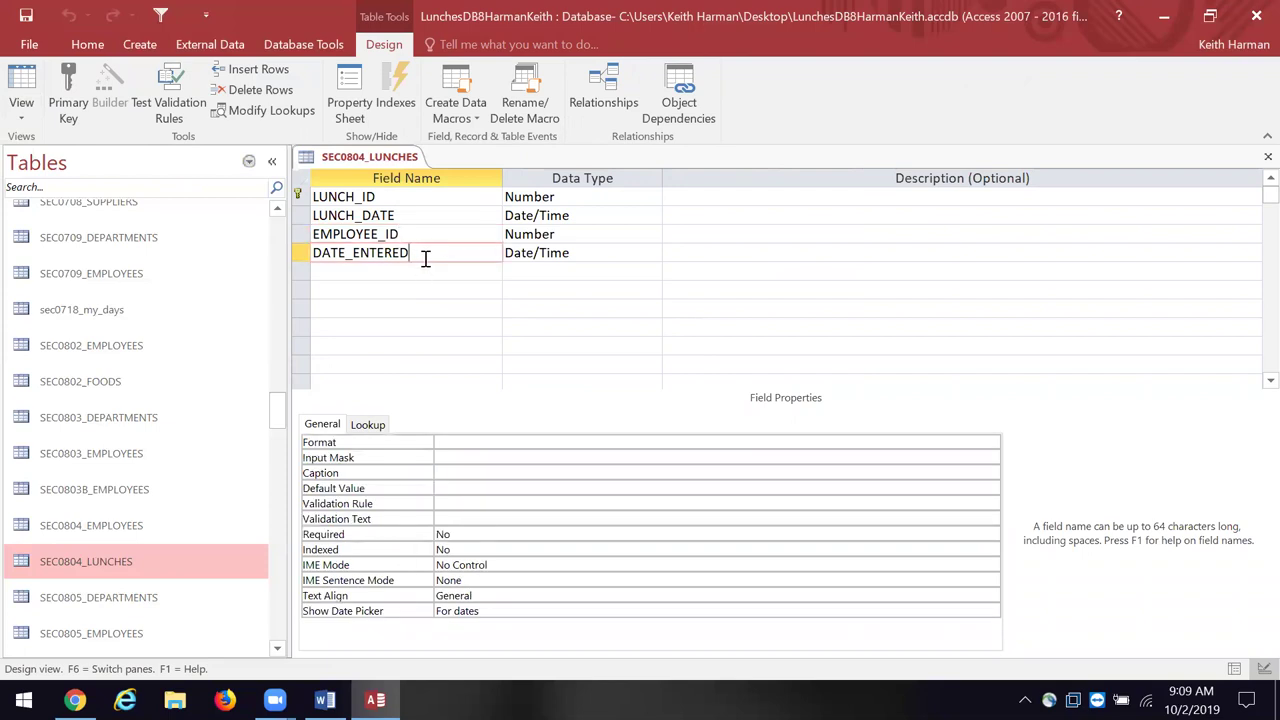
{"action": "left_click", "coordinate": [505, 539]}
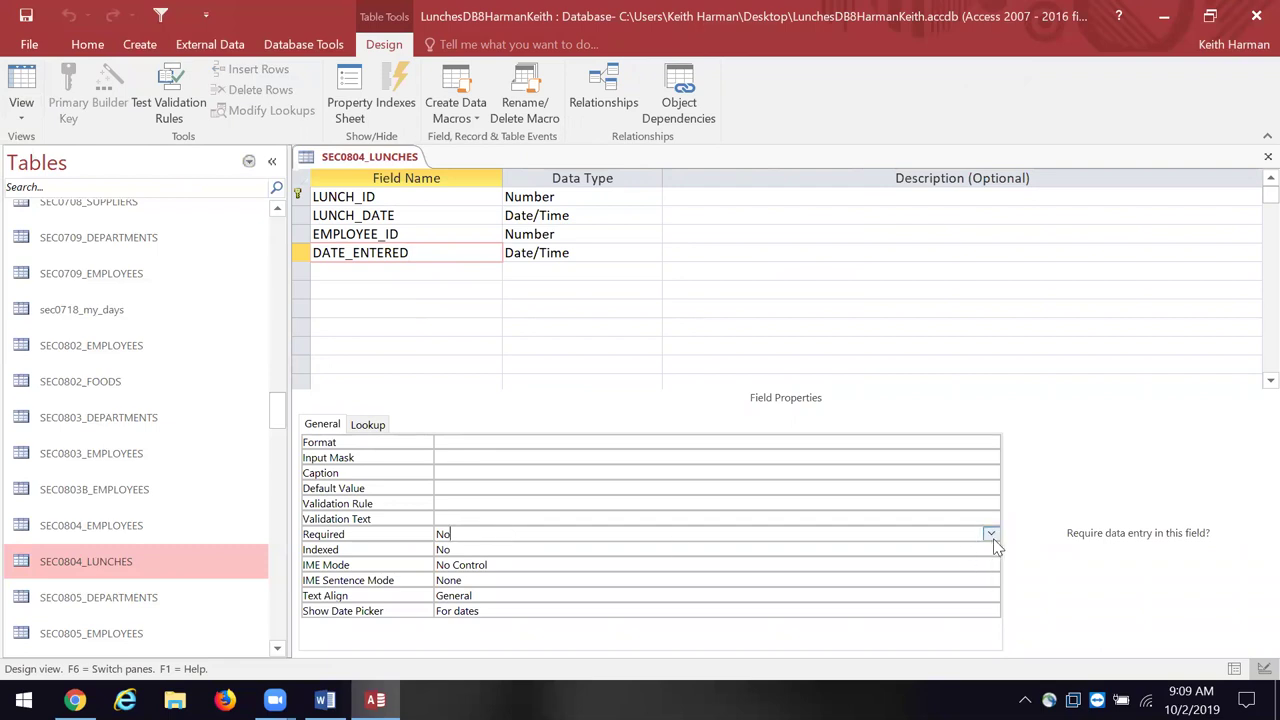
{"action": "left_click", "coordinate": [990, 535]}
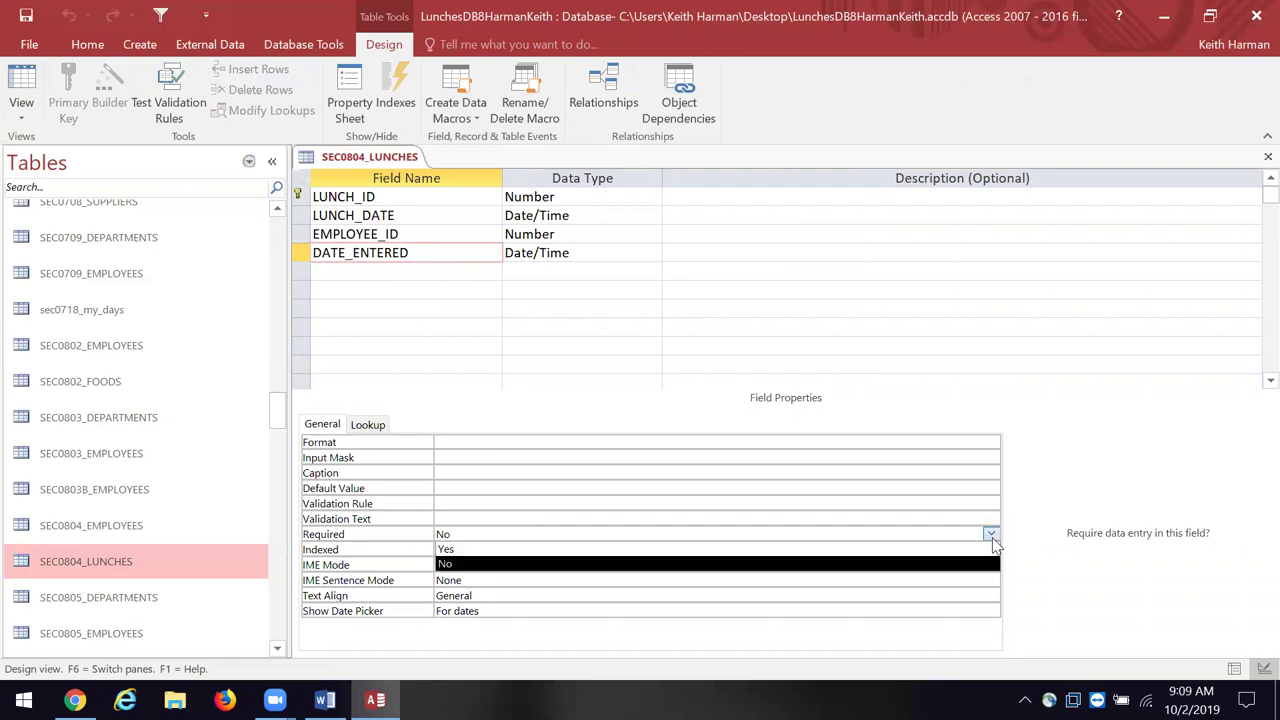
{"action": "left_click", "coordinate": [753, 552]}
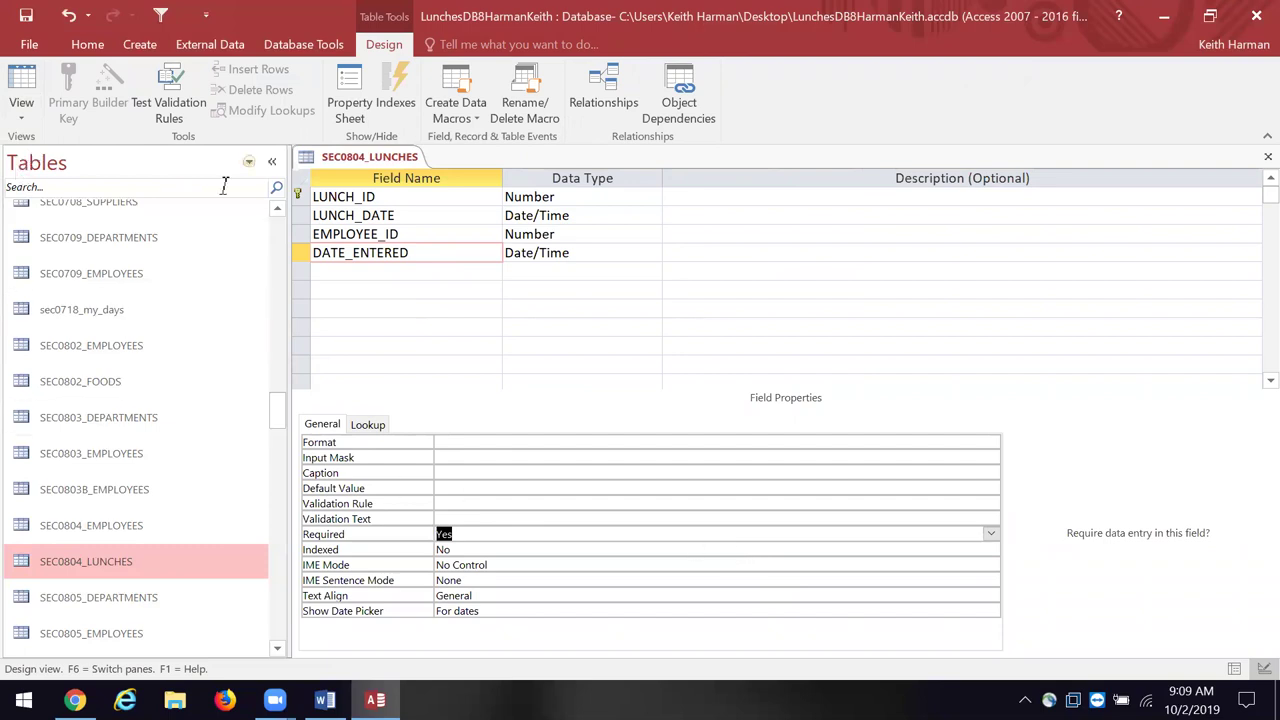
{"action": "left_click", "coordinate": [22, 85]}
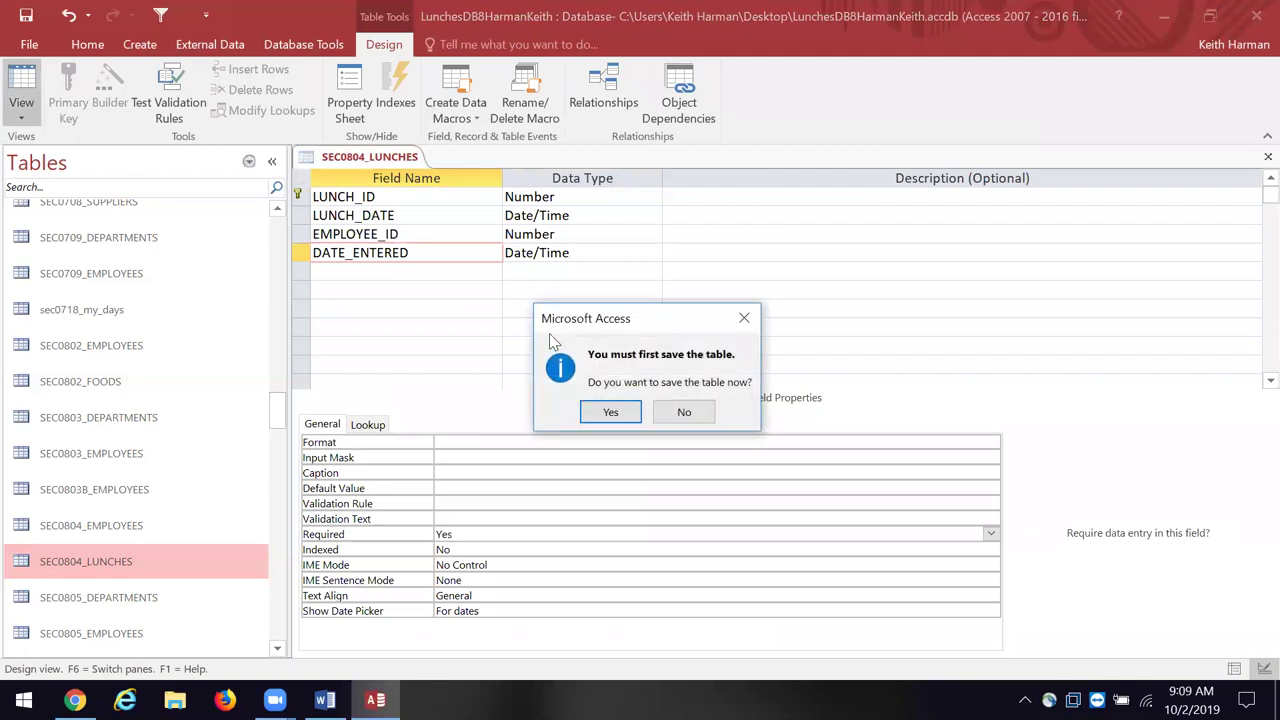
{"action": "left_click", "coordinate": [617, 420]}
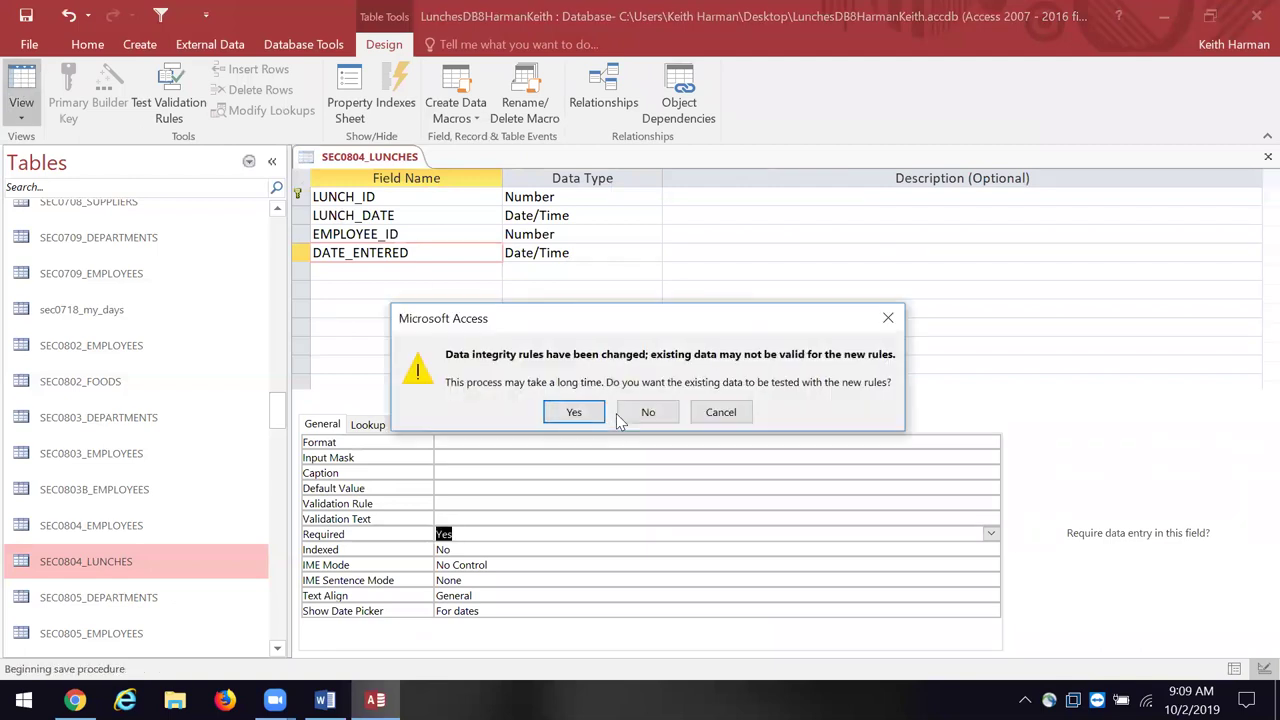
{"action": "left_click", "coordinate": [560, 418]}
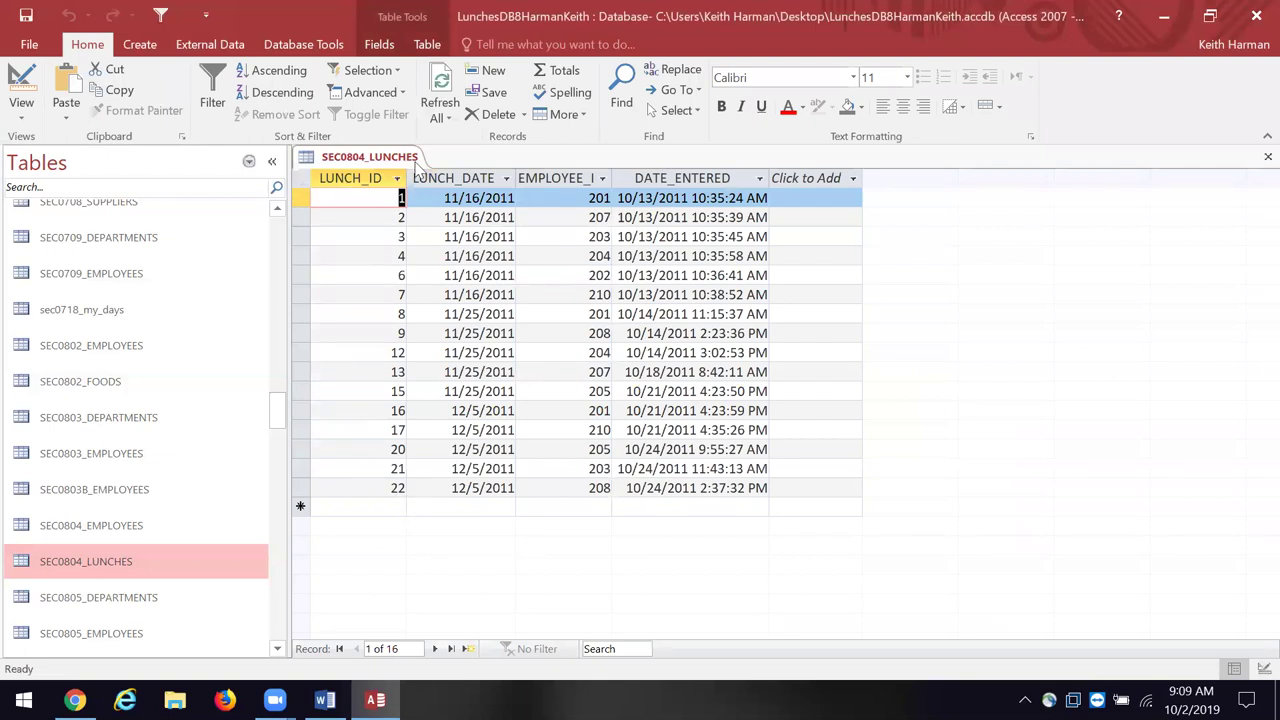
Start a new record with LUNCH_ID 23 and the first record's EMPLOYEE_ID, leaving LUNCH_DATE and DATE_ENTERED empty.
{"action": "left_click", "coordinate": [392, 513]}
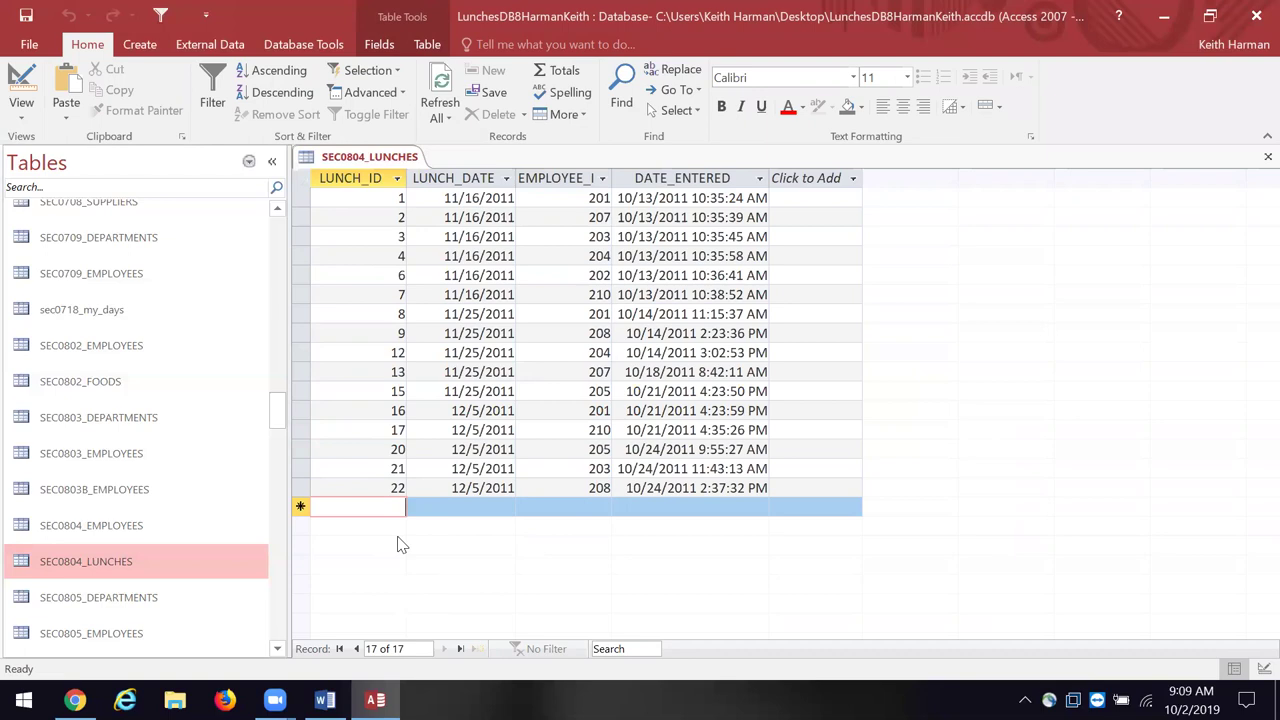
{"action": "type", "text": "23"}
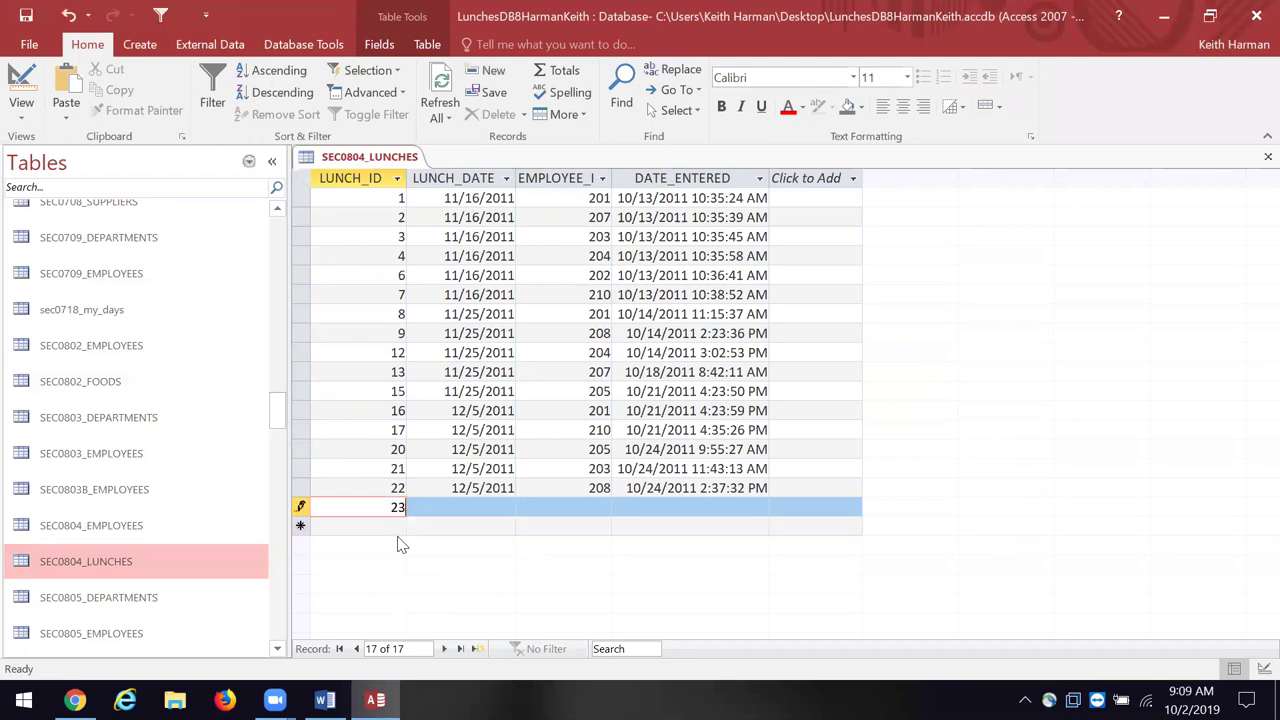
{"action": "left_click", "coordinate": [581, 507]}
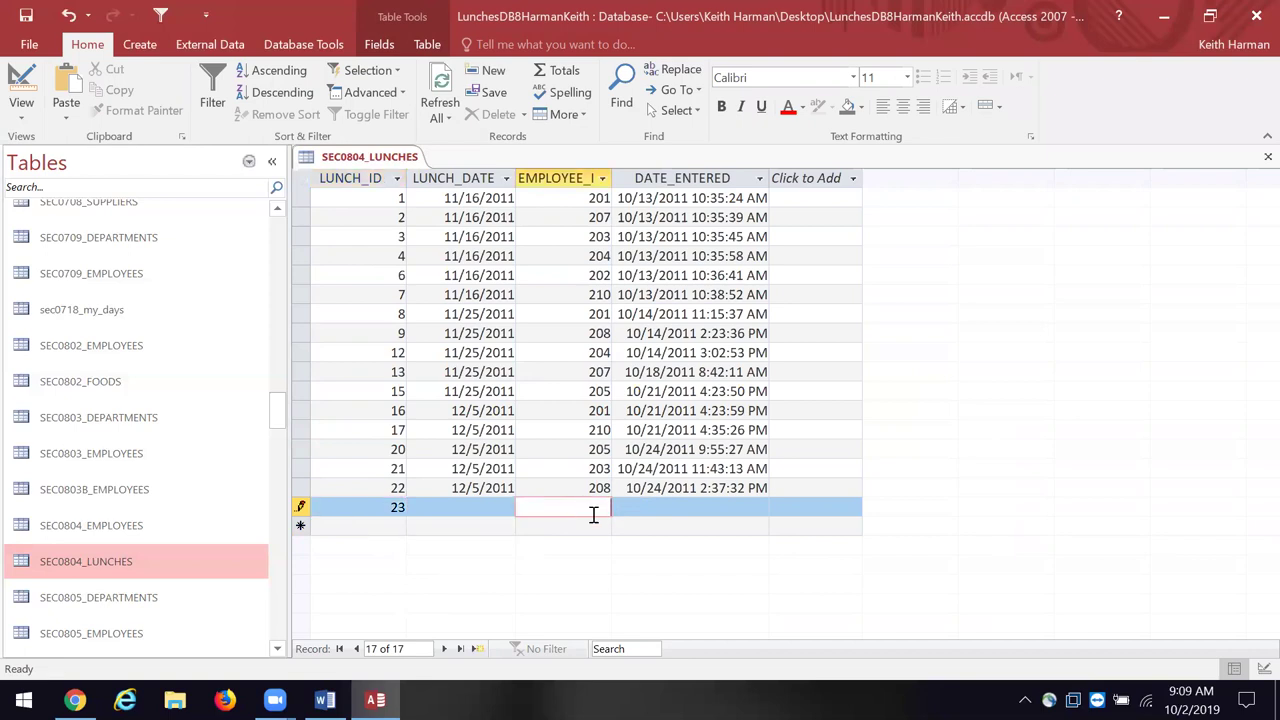
{"action": "type", "text": "201"}
{"action": "left_click", "coordinate": [670, 509]}
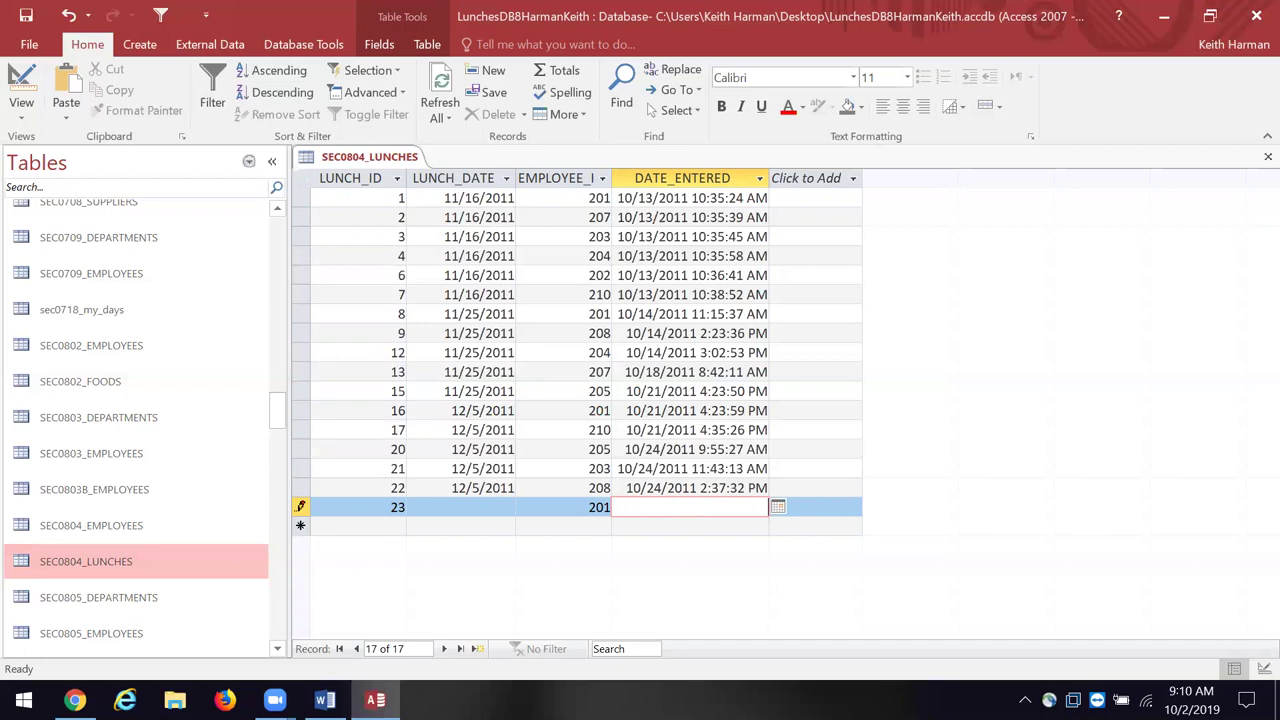
Try to save the new lunch record without its dates, and try to move on to the next empty row.
{"action": "right_click", "coordinate": [349, 163]}
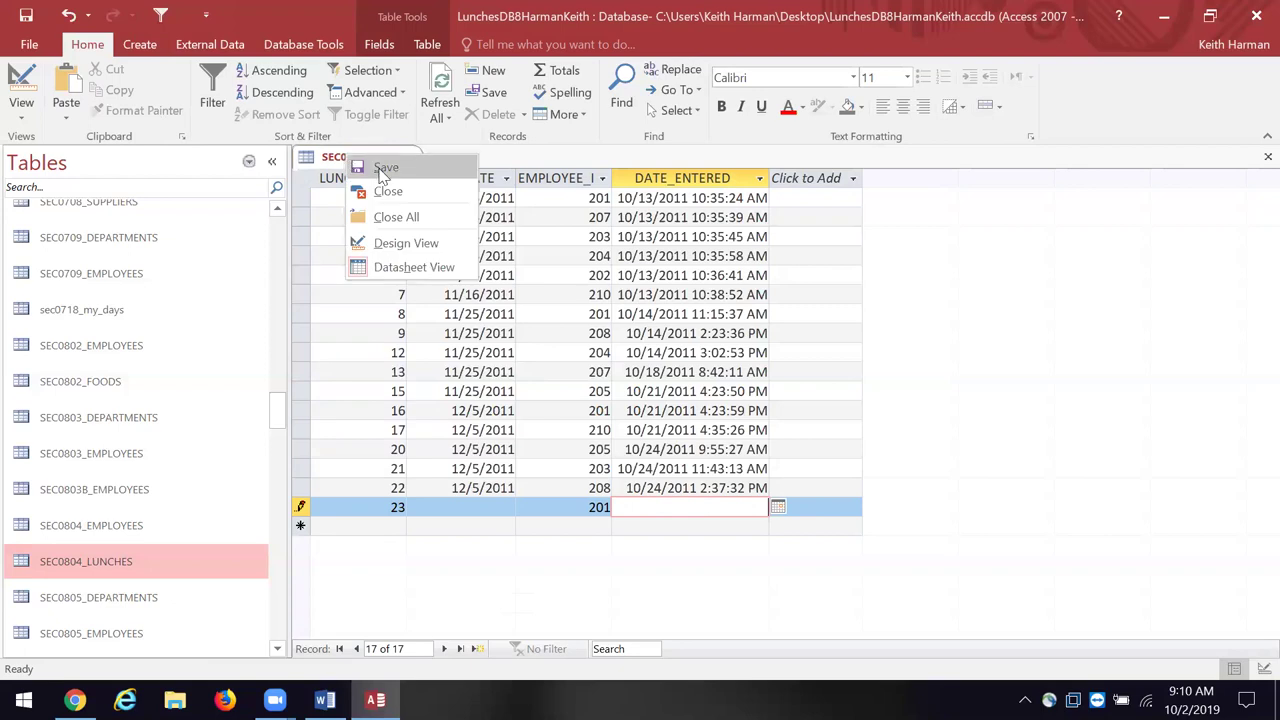
{"action": "left_click", "coordinate": [383, 170]}
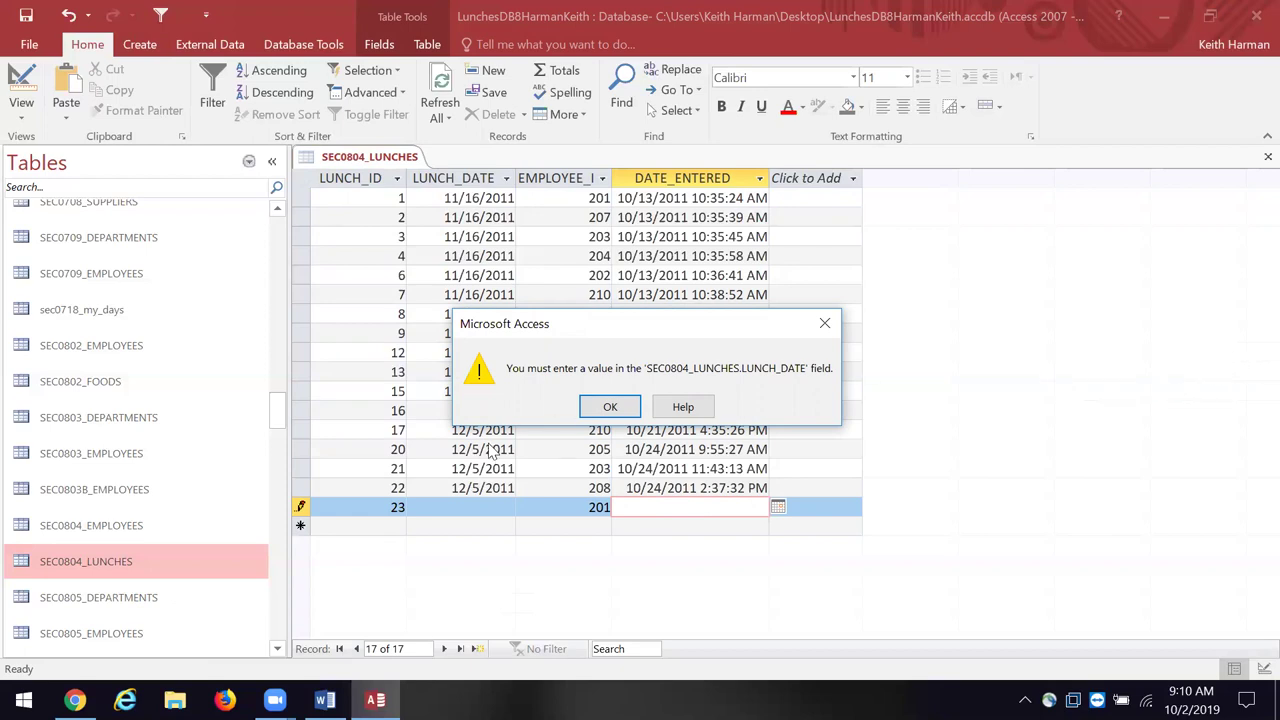
{"action": "left_click", "coordinate": [610, 409]}
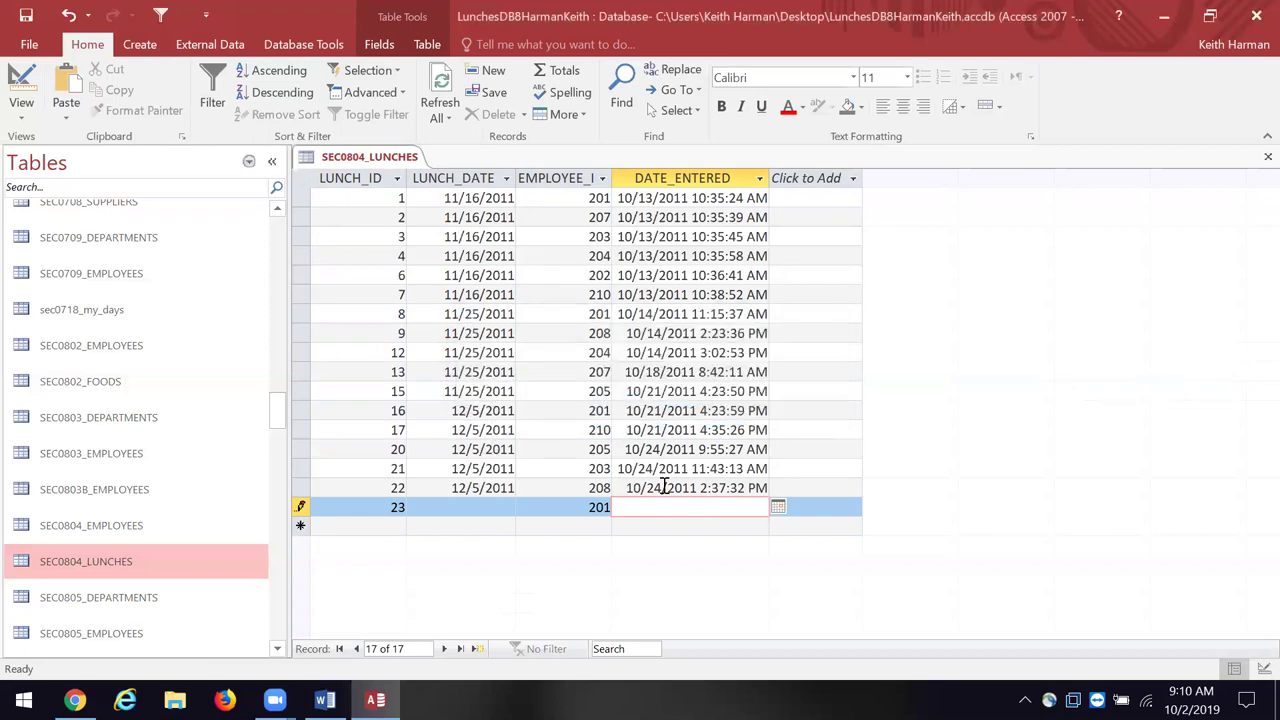
{"action": "left_click", "coordinate": [786, 525]}
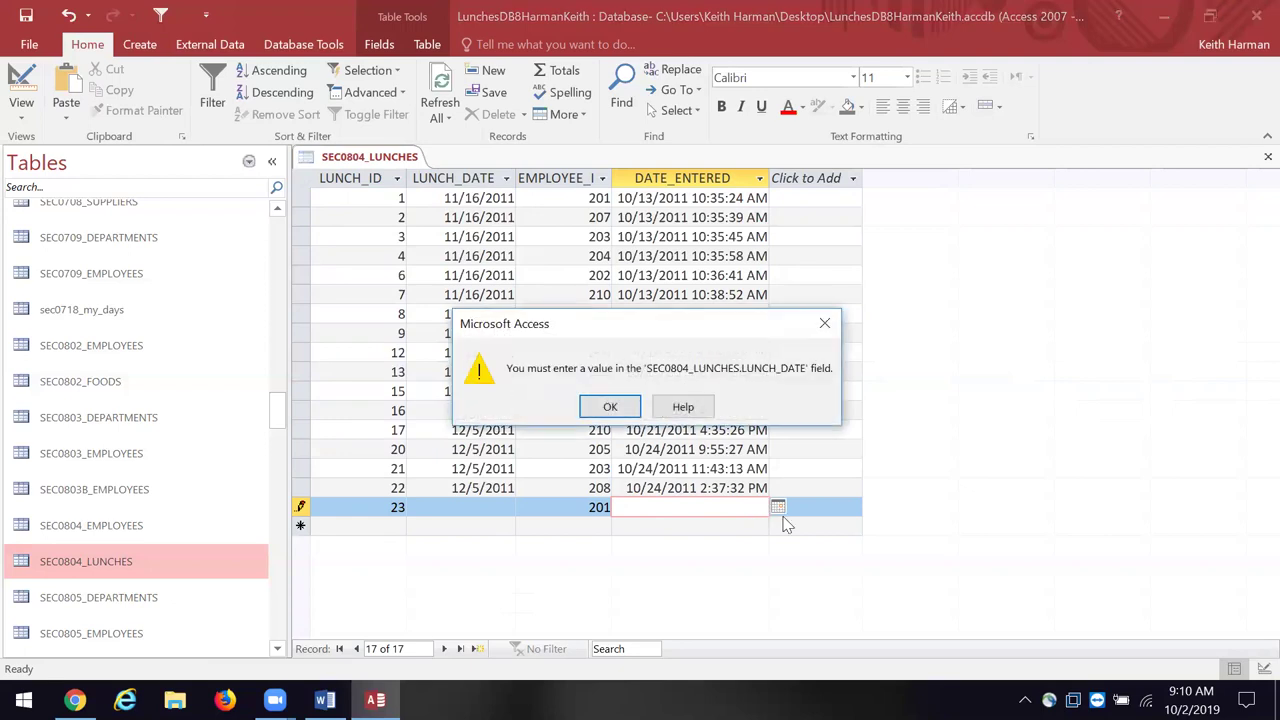
{"action": "left_click", "coordinate": [610, 406]}
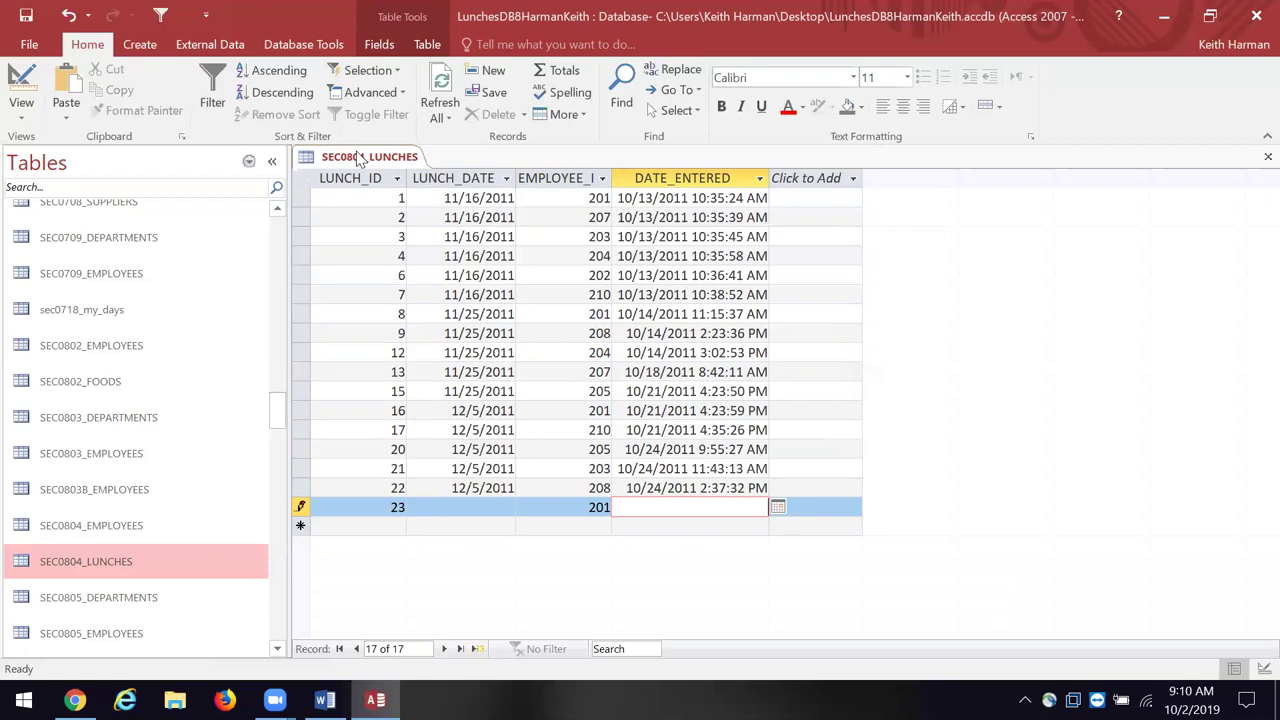
Close the SEC0804_LUNCHES table.
{"action": "right_click", "coordinate": [358, 159]}
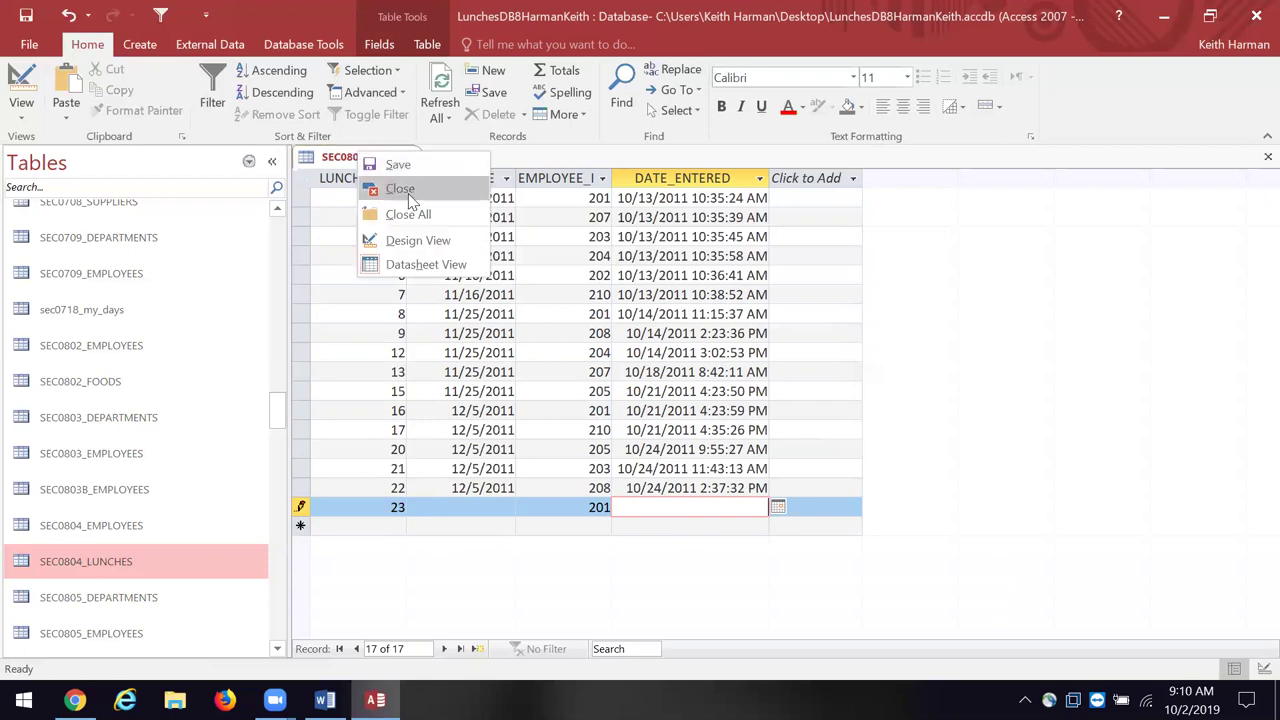